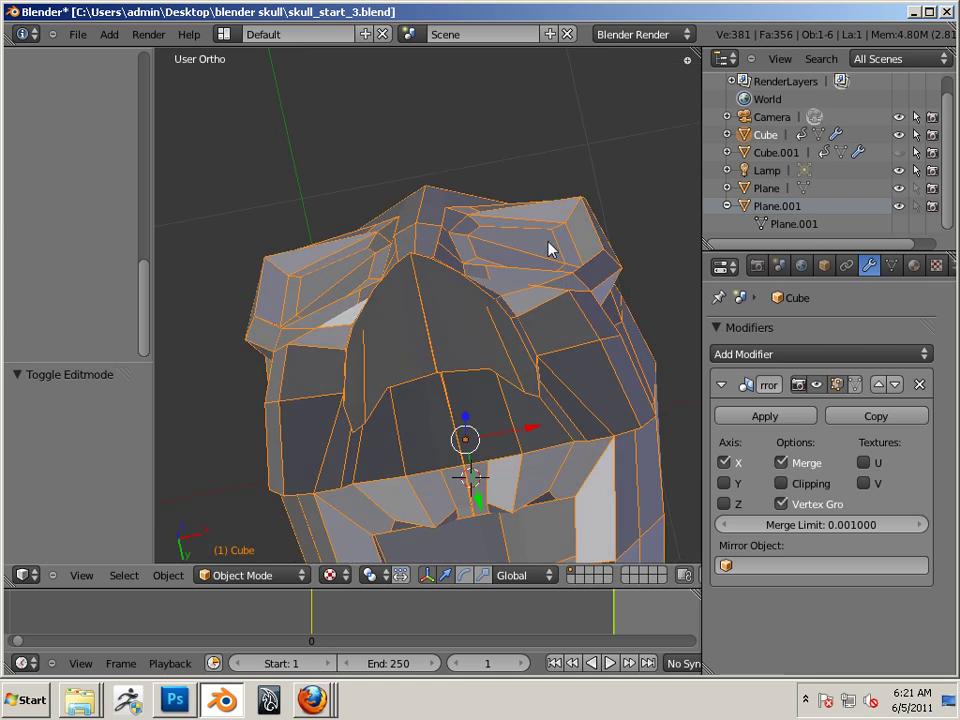
Enter Edit Mode on the skull mesh and try to move the selected face
key(Tab)
middle_drag(546, 376, 423, 226)
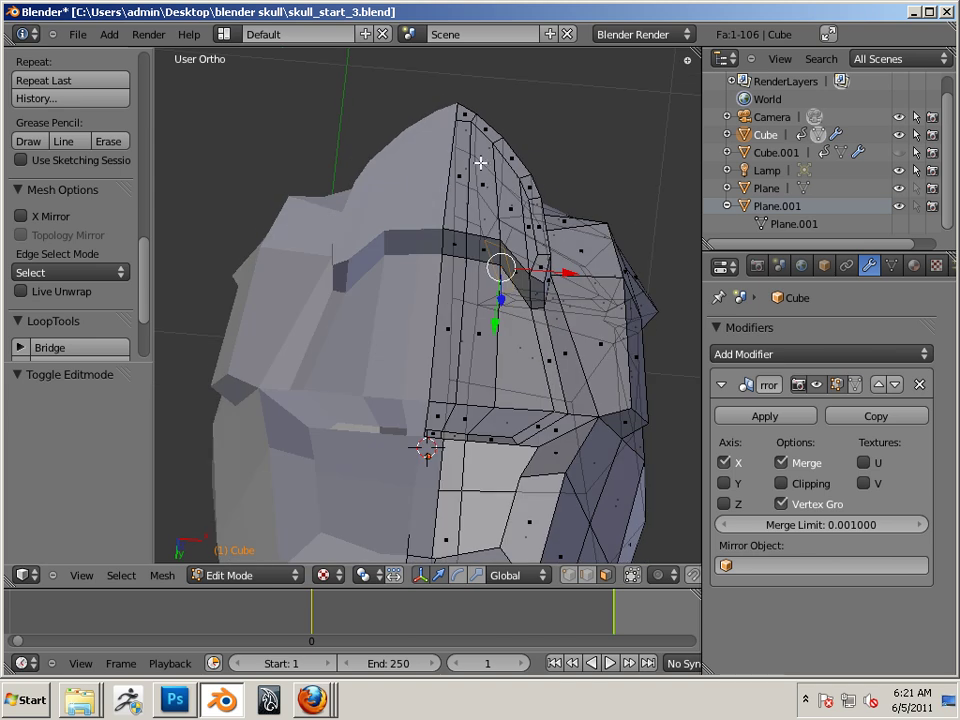
key(g)
click(488, 340)
key(ctrl+z)
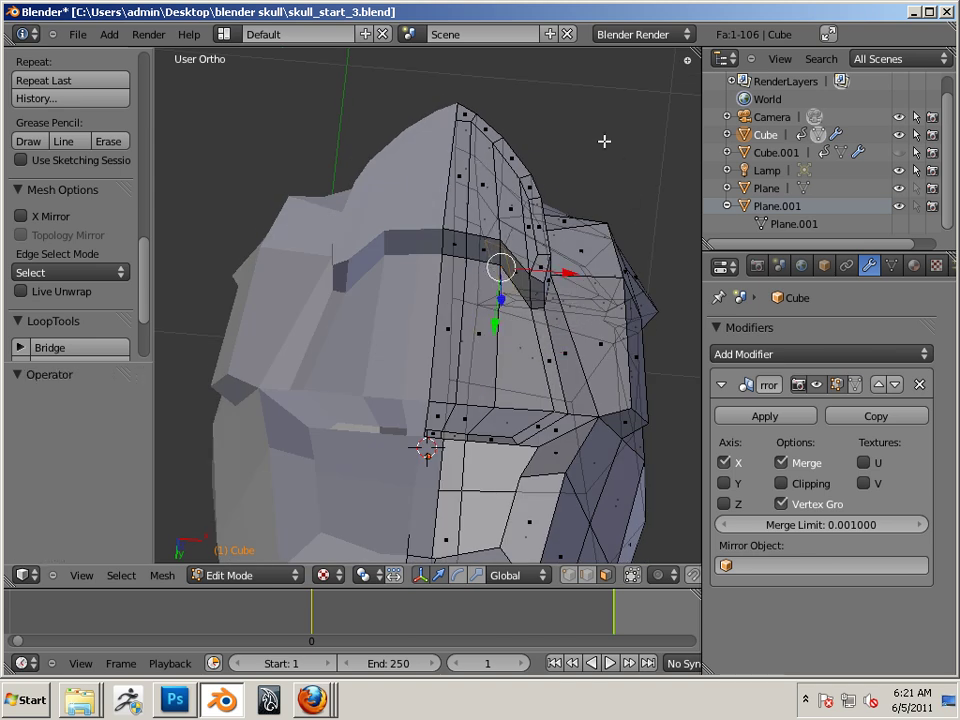
Raise the Mirror modifier's merge limit to 0.064 so the vertices along the skull's centre line merge
middle_drag(603, 141, 467, 268)
middle_drag(476, 474, 476, 392)
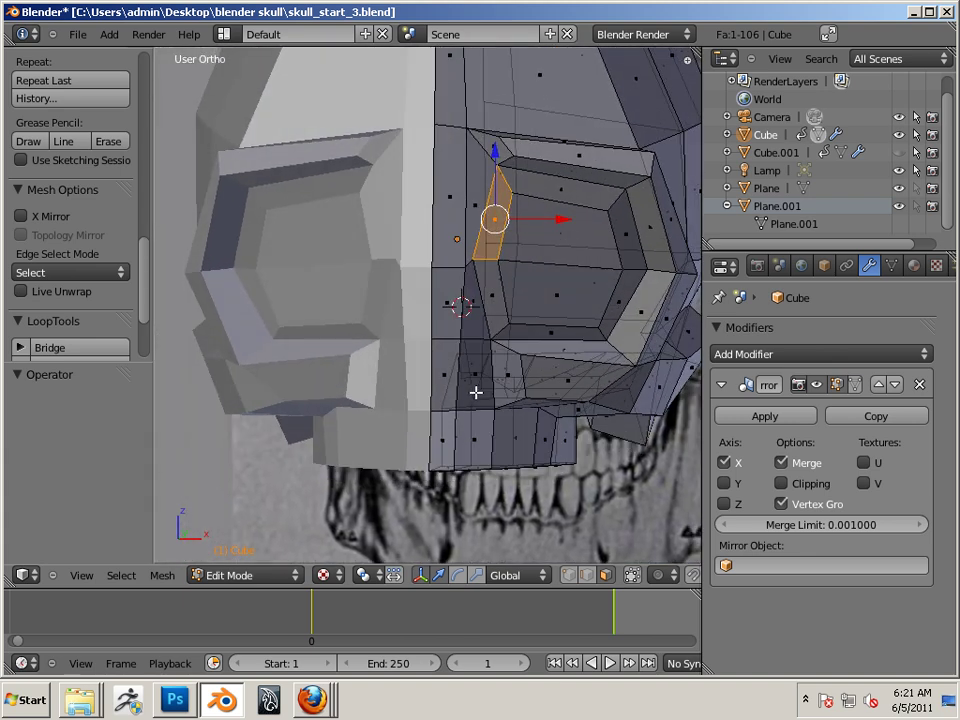
click(834, 526)
click(504, 465)
middle_drag(471, 394, 475, 269)
middle_drag(557, 421, 548, 402)
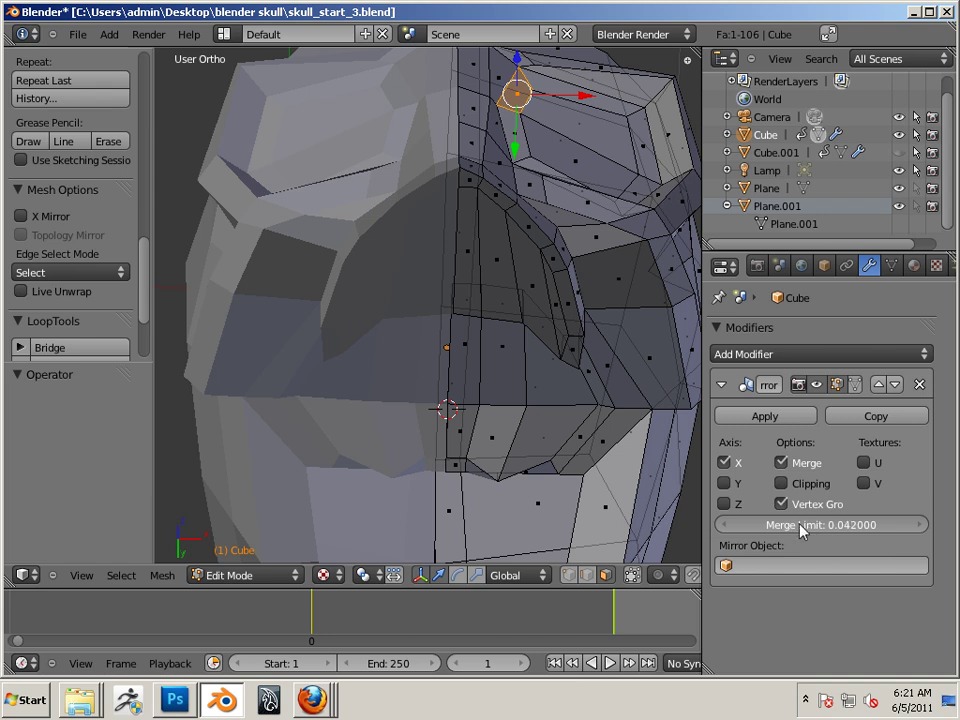
drag(811, 531, 767, 527)
scroll(558, 448, down, 7)
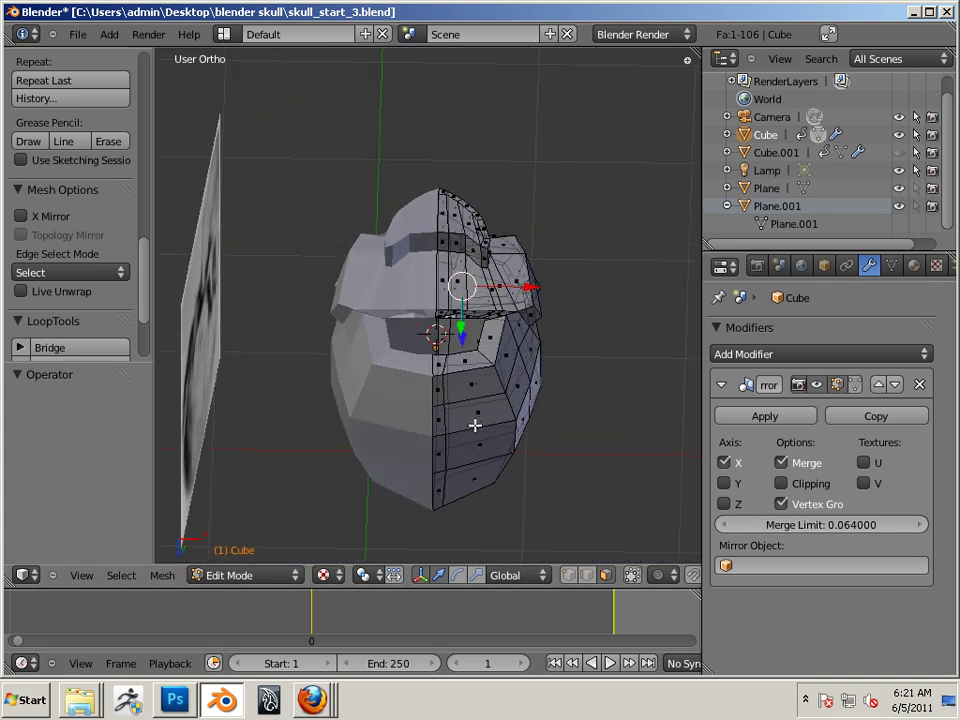
middle_drag(475, 425, 454, 298)
drag(463, 336, 493, 163)
key(ctrl+z)
middle_drag(550, 485, 521, 242)
scroll(504, 394, up, 4)
scroll(544, 255, up, 3)
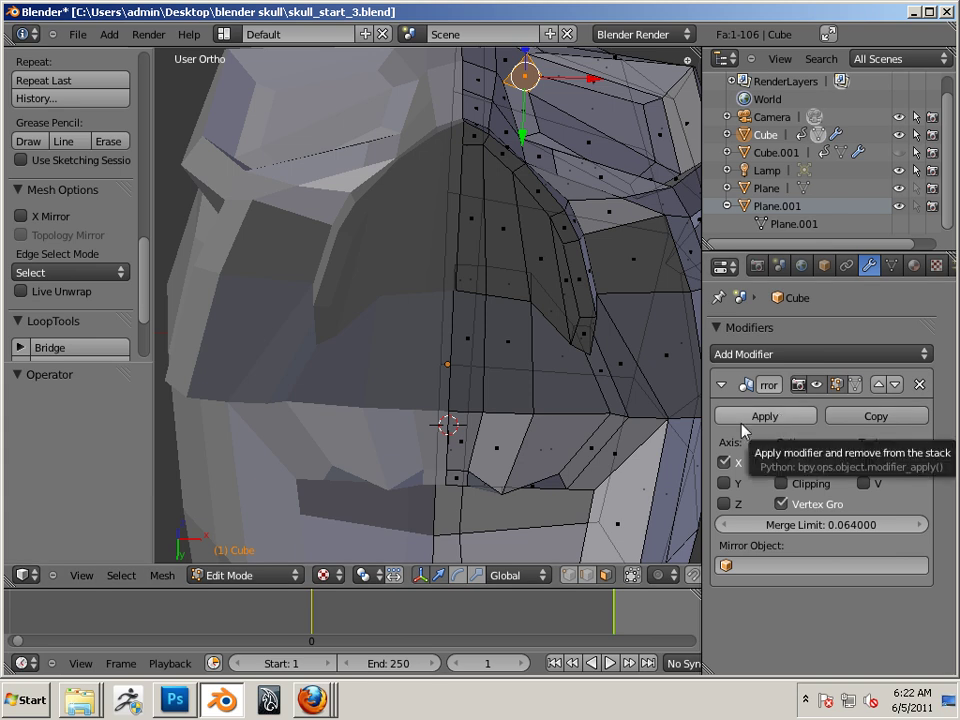
Apply the Mirror modifier to the skull mesh in Object Mode and return to Edit Mode
key(Tab)
click(765, 416)
scroll(503, 358, down, 4)
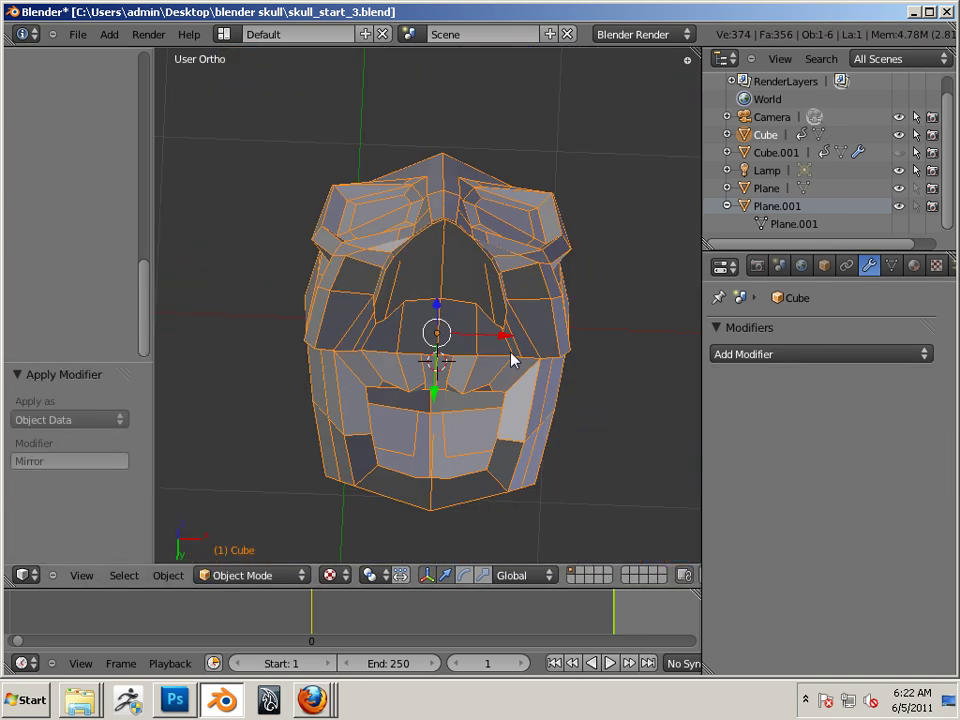
middle_drag(503, 350, 531, 238)
scroll(515, 497, up, 2)
key(Tab)
Try to select the back wall faces and the roof faces inside the upper jaw's arch
right_click(540, 246)
shift+right_click(534, 195)
right_click(529, 184)
middle_drag(529, 235, 602, 129)
shift+right_click(501, 197)
shift+right_click(450, 195)
shift+right_click(407, 195)
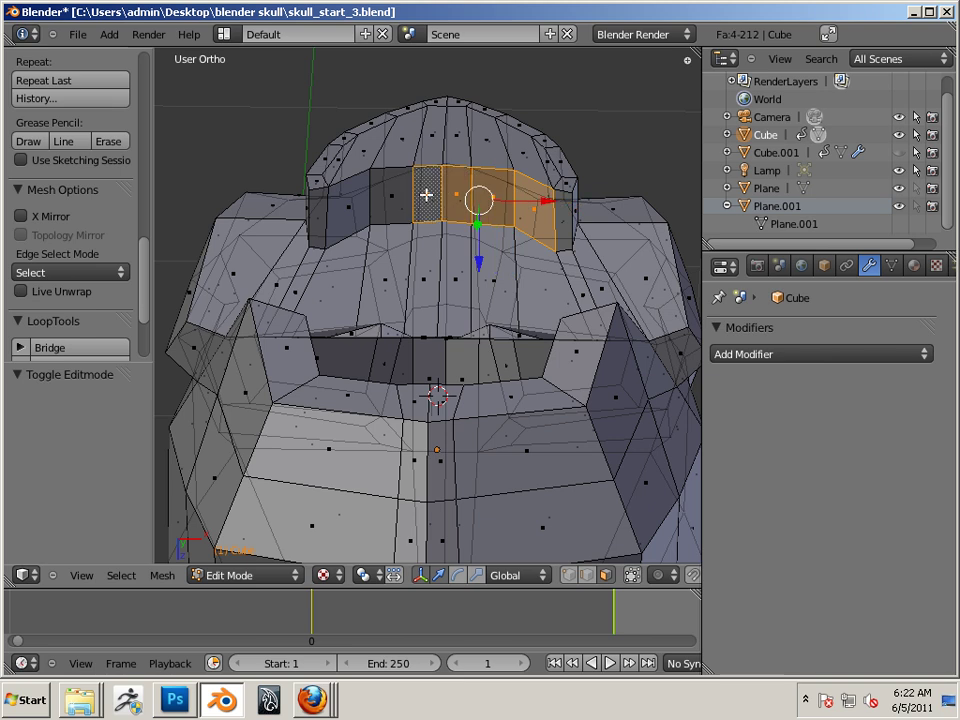
shift+right_click(383, 197)
shift+right_click(359, 198)
middle_drag(359, 198, 370, 268)
shift+right_click(362, 148)
shift+right_click(406, 146)
shift+right_click(431, 133)
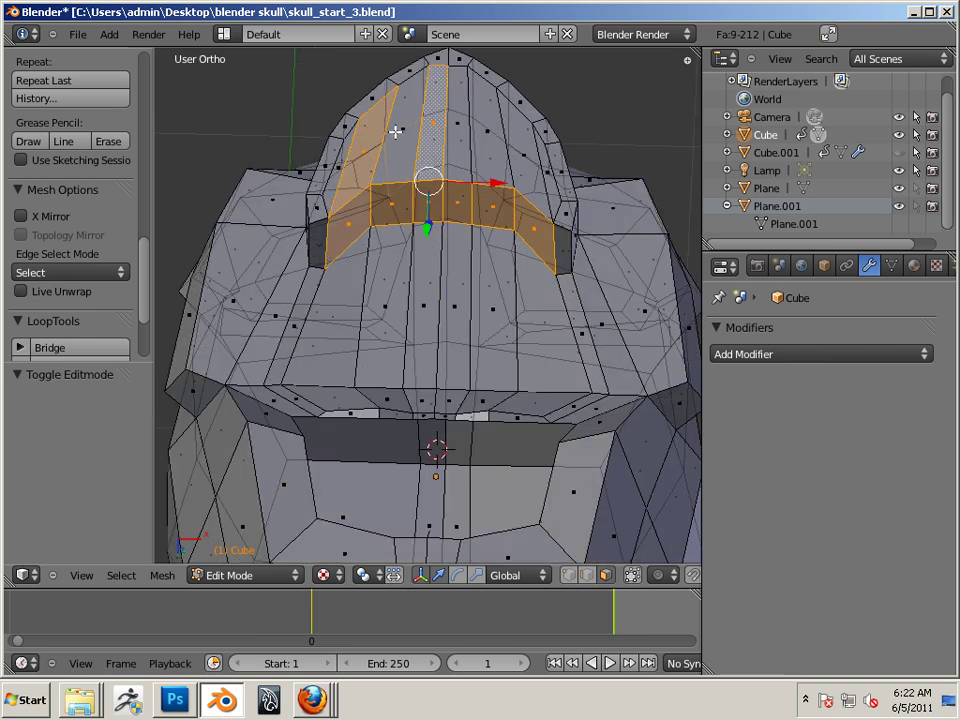
Limit selection to visible geometry, clear the selection and select the eight palate faces inside the upper jaw's arch
click(632, 576)
key(a)
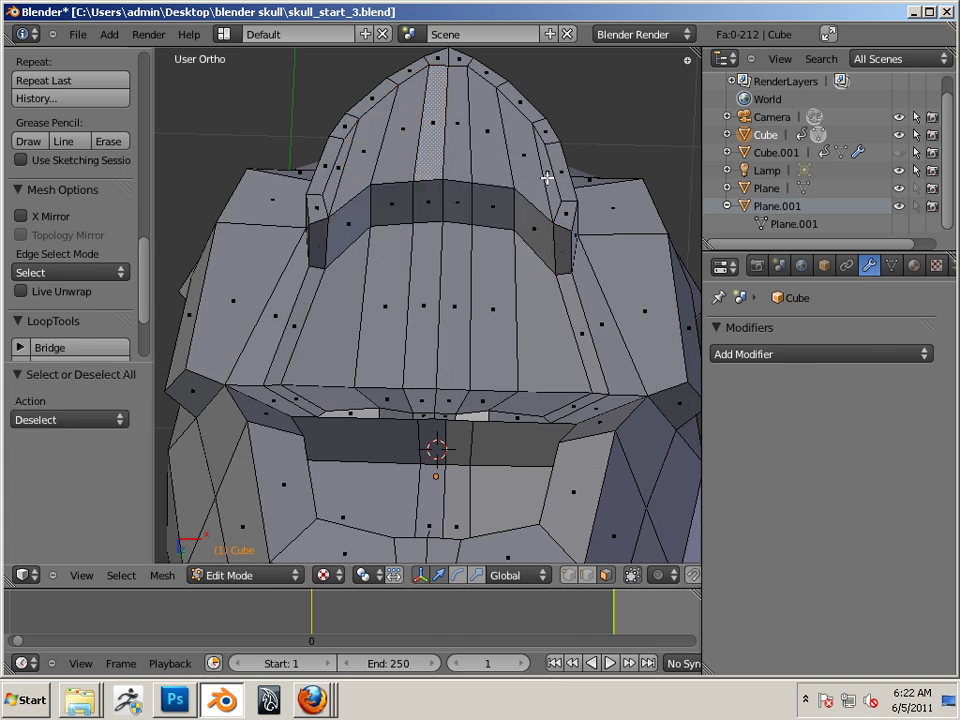
right_click(544, 172)
shift+right_click(523, 156)
shift+right_click(482, 148)
shift+right_click(456, 139)
shift+right_click(435, 141)
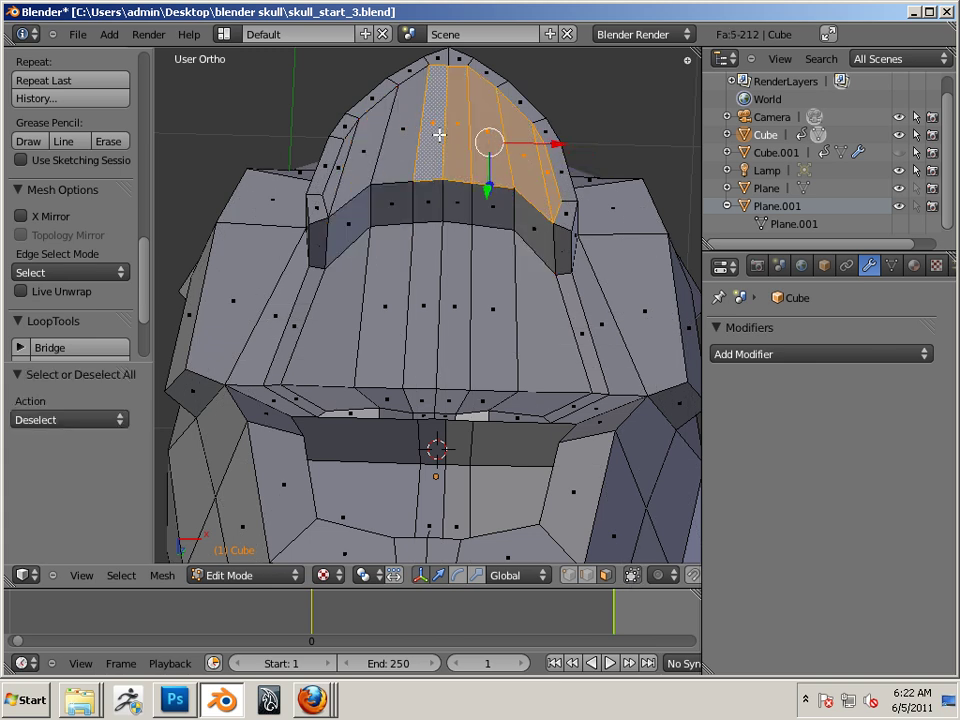
shift+right_click(388, 146)
shift+right_click(361, 157)
shift+right_click(339, 167)
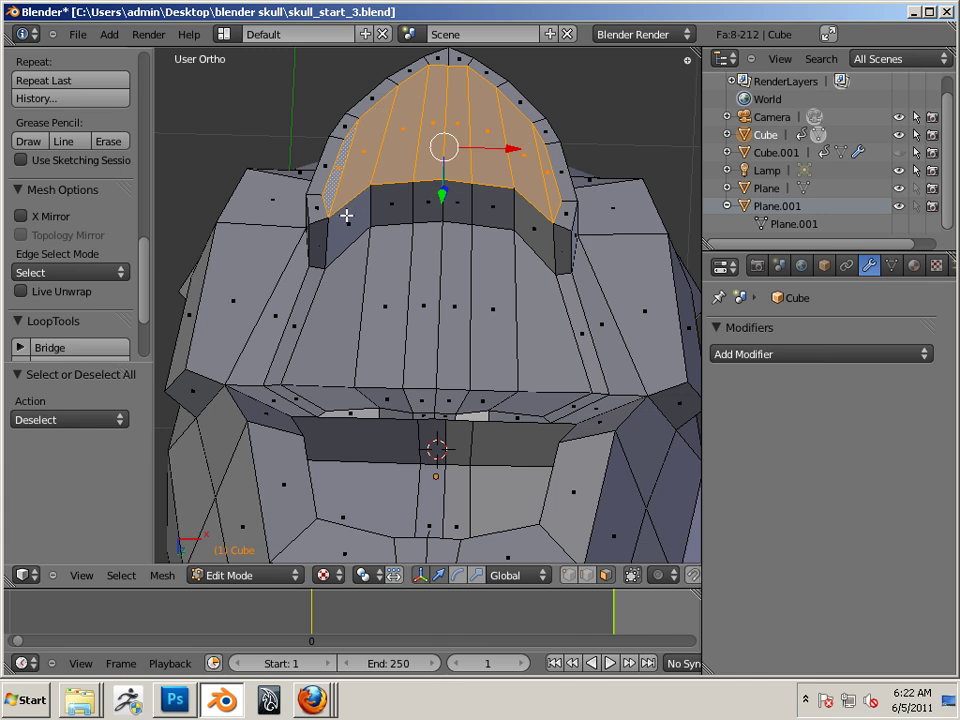
Add the six back wall faces behind the palate to the selection, leaving the arch's end faces out
shift+right_click(348, 216)
shift+right_click(393, 203)
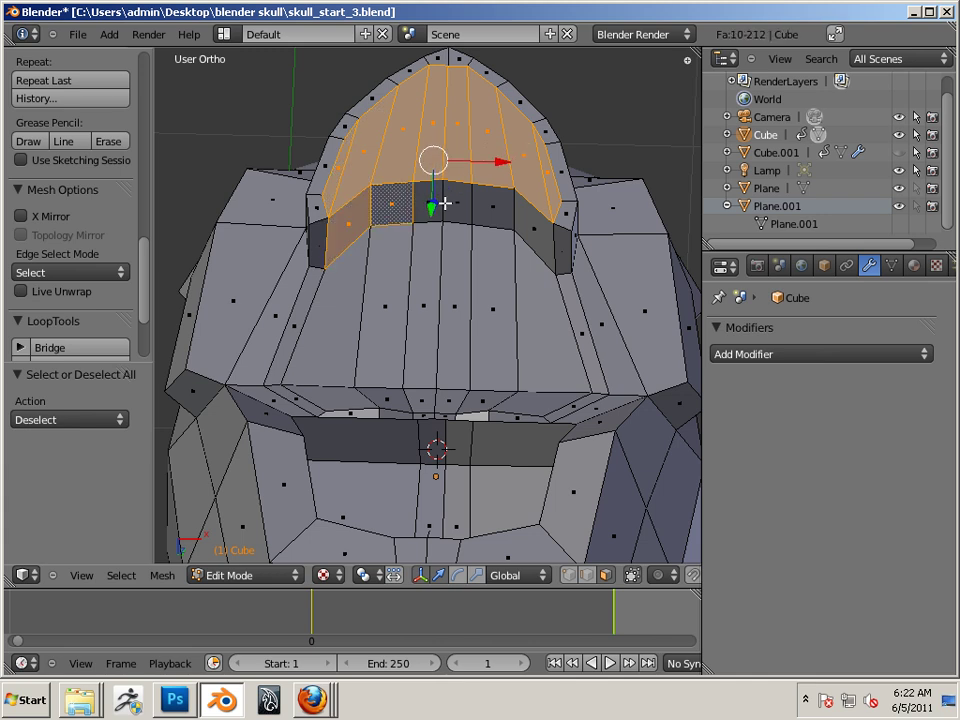
shift+click(423, 206)
shift+right_click(465, 206)
shift+right_click(491, 208)
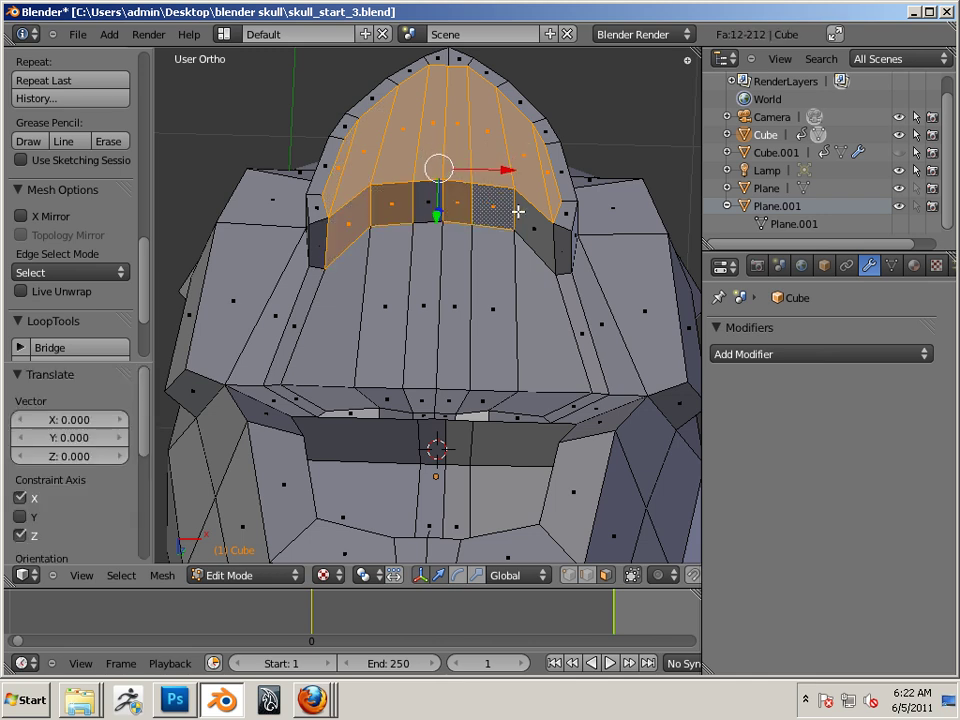
shift+right_click(532, 215)
shift+right_click(426, 204)
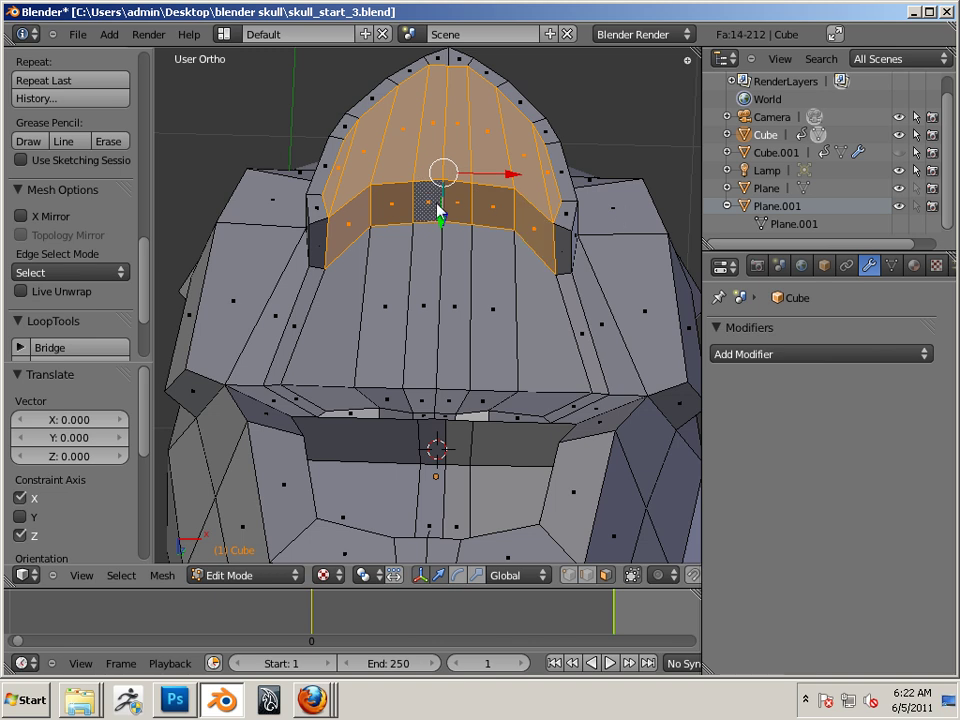
shift+right_click(565, 214)
middle_drag(629, 200, 422, 349)
shift+right_click(570, 225)
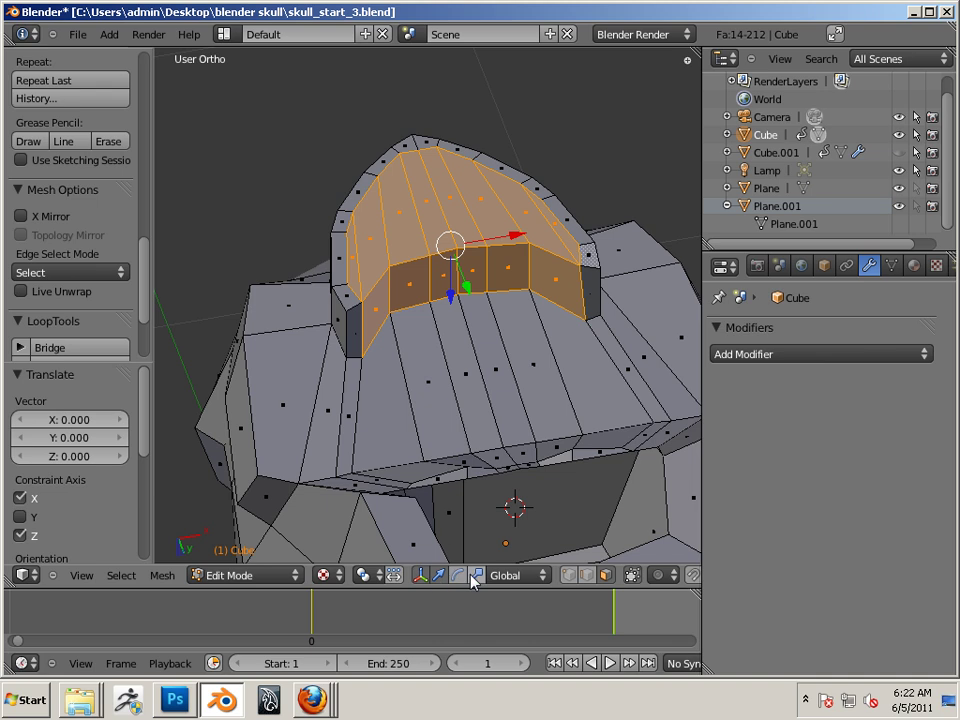
Scale the selected palate and back wall faces along X by a factor of 0.844
key(s)
key(x)
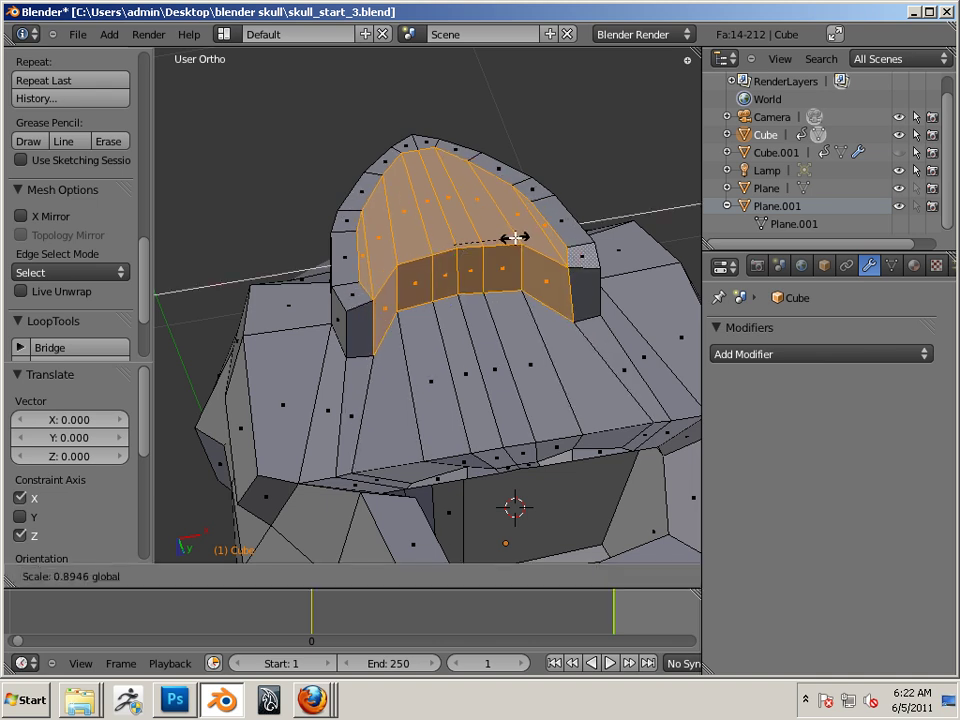
click(431, 278)
middle_drag(431, 278, 532, 288)
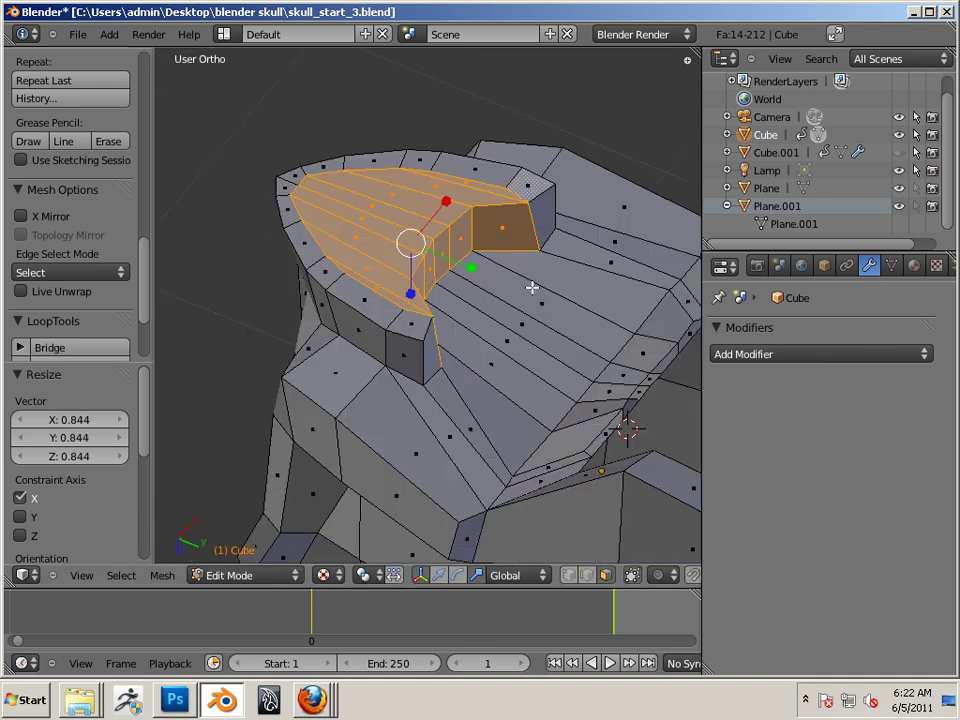
Try to scale the selected palate faces along Y and along Z
key(s)
key(y)
click(465, 259)
key(s)
key(z)
click(503, 273)
key(ctrl+z)
Try an Inset Extrude on the selected palate faces and undo it
middle_drag(489, 283, 431, 289)
key(space)
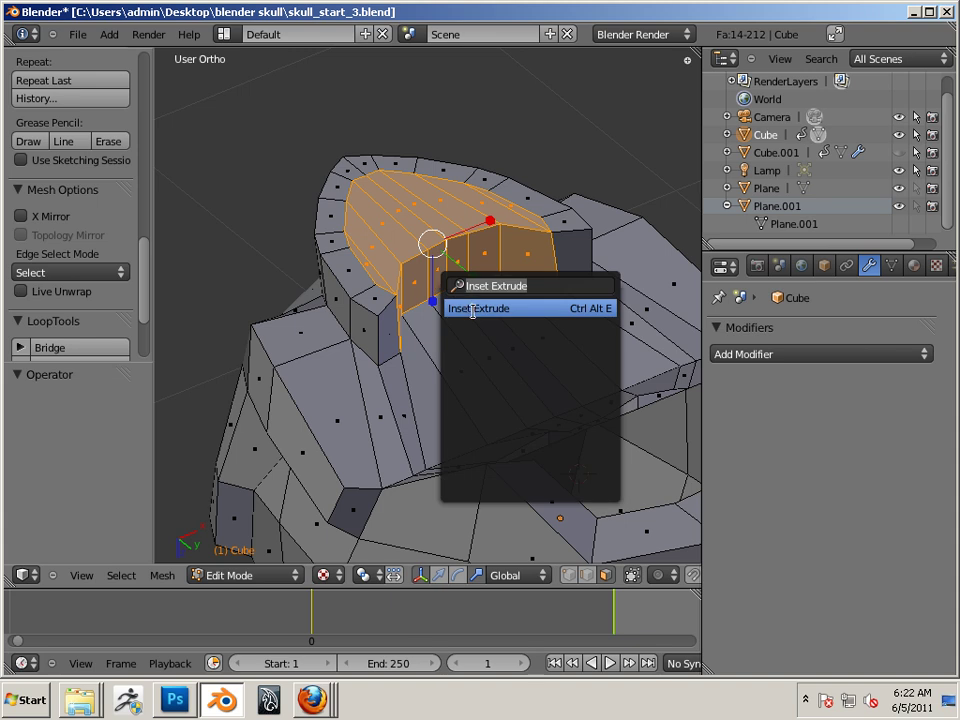
click(475, 310)
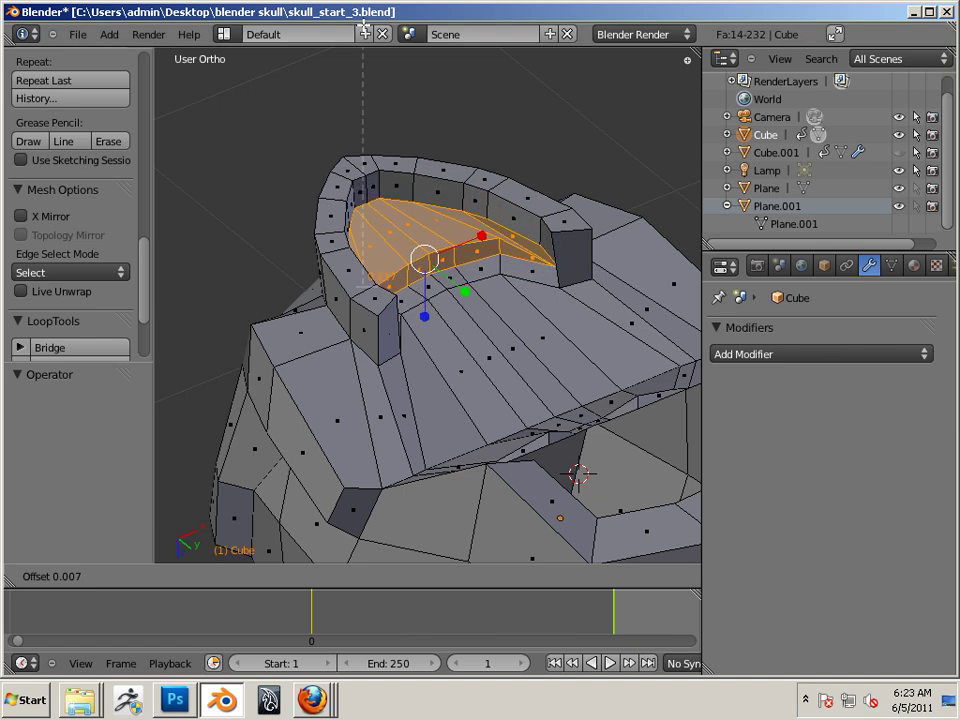
click(364, 25)
key(ctrl+z)
Apply an Inset Extrude with an offset of about 0.048 to the selected palate and back wall faces
key(space)
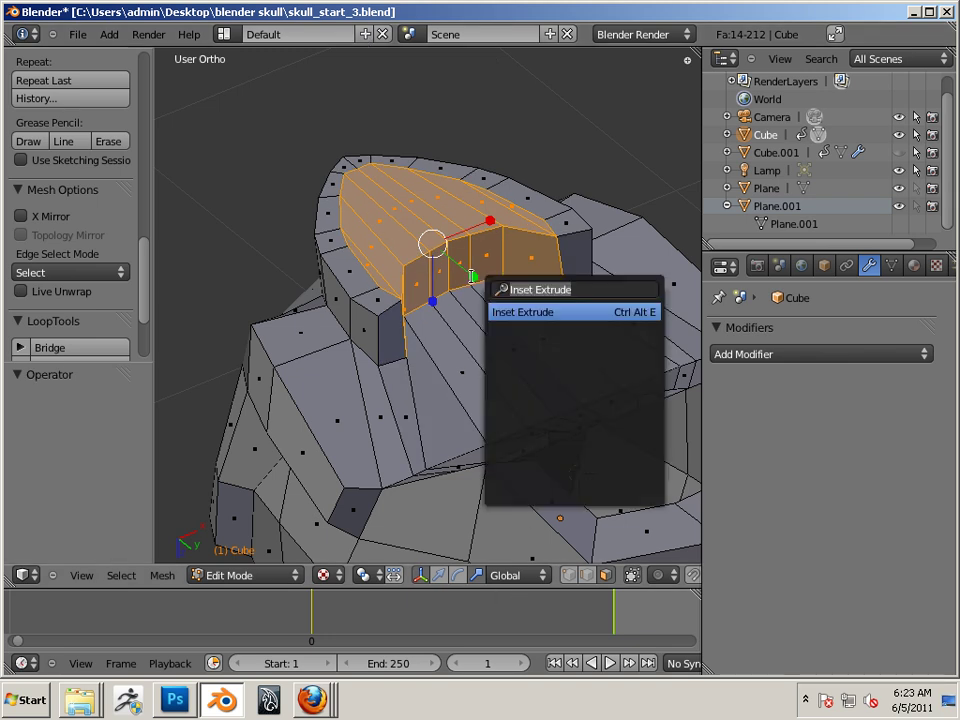
click(505, 312)
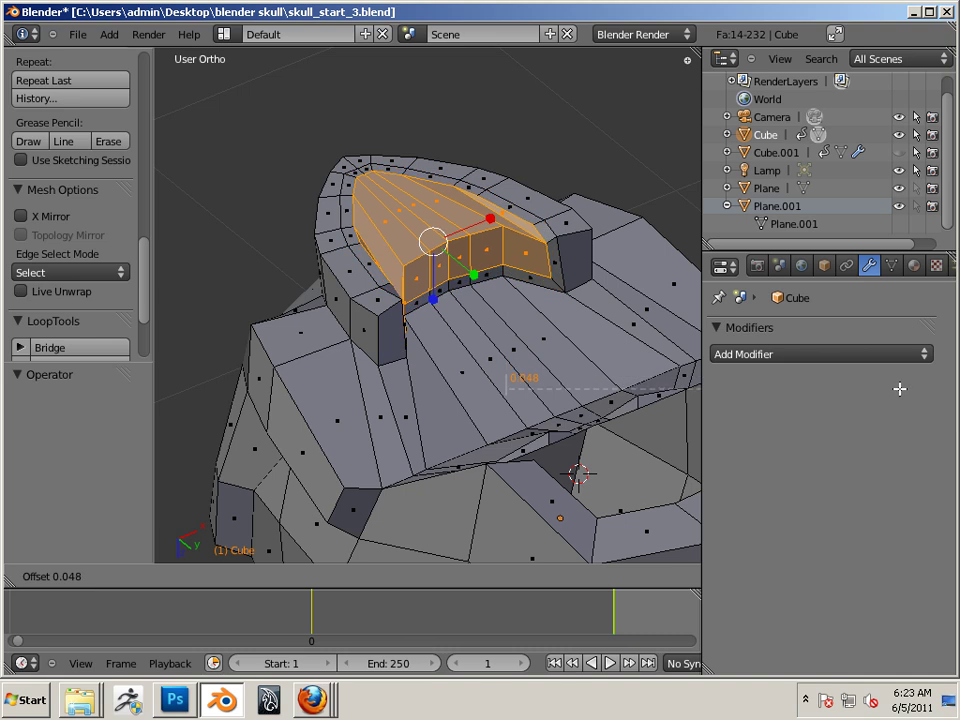
click(899, 390)
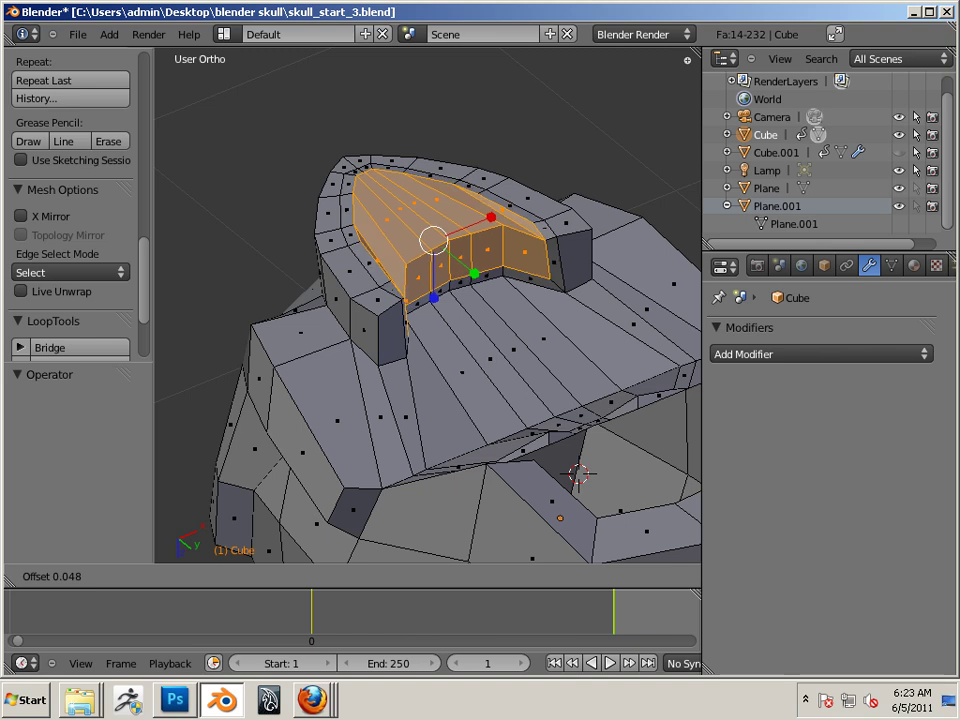
click(849, 197)
Flatten the selected palate faces along Z by a factor of 0.224 and move them 0.067 along Z
middle_drag(593, 371, 416, 383)
key(s)
key(z)
click(452, 292)
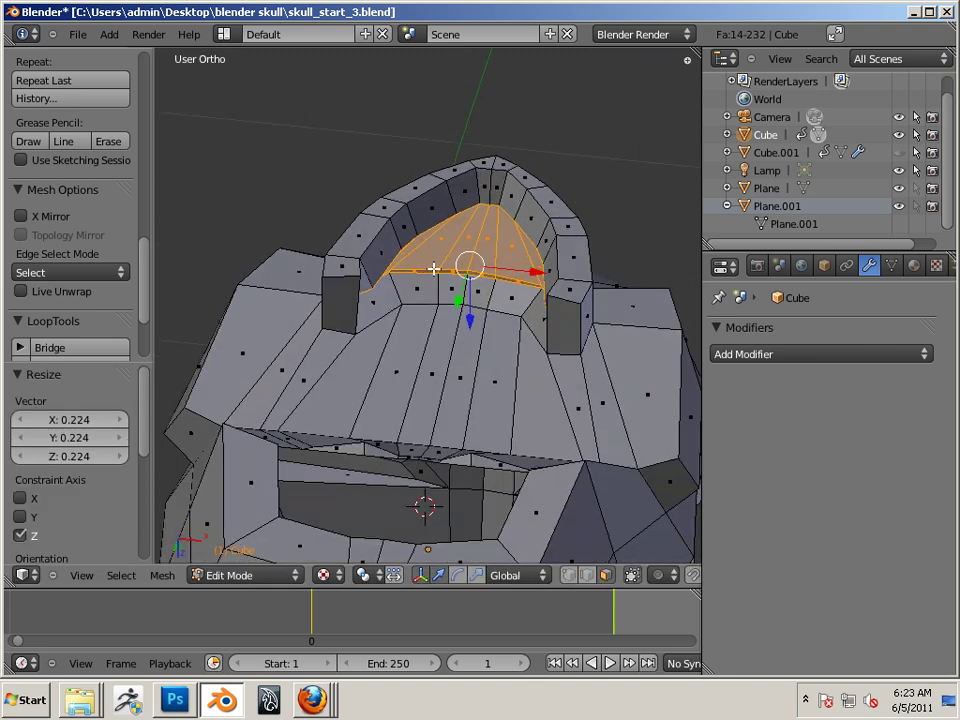
drag(474, 323, 472, 347)
middle_drag(472, 347, 491, 352)
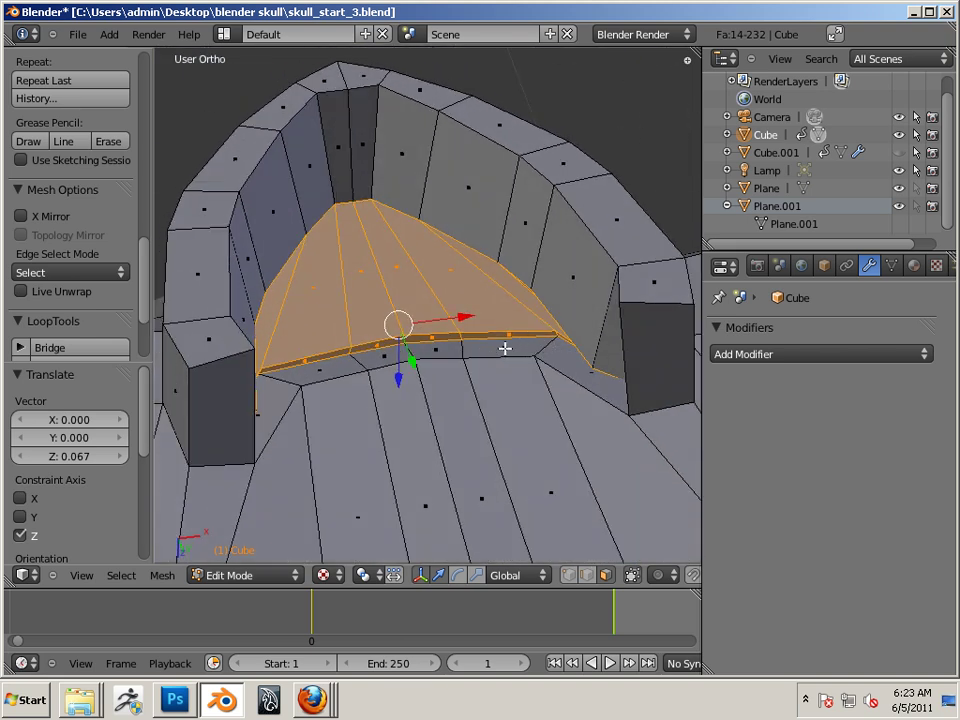
middle_drag(498, 352, 414, 397)
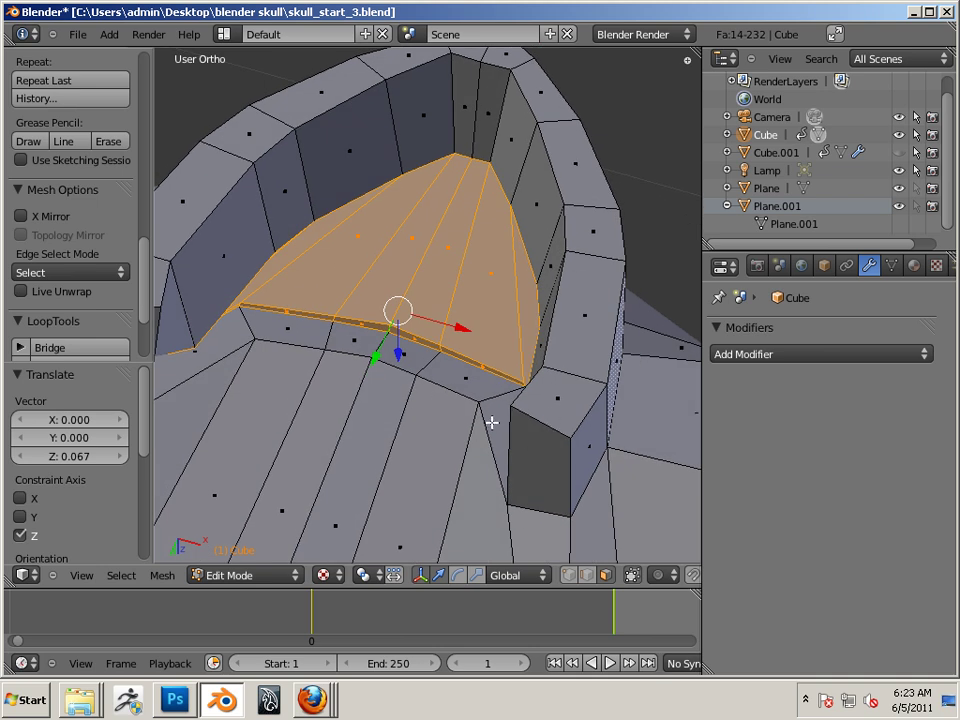
Switch to vertex selection and select the vertices of the narrow strip along the palate's back edge, from one end to the other
click(568, 576)
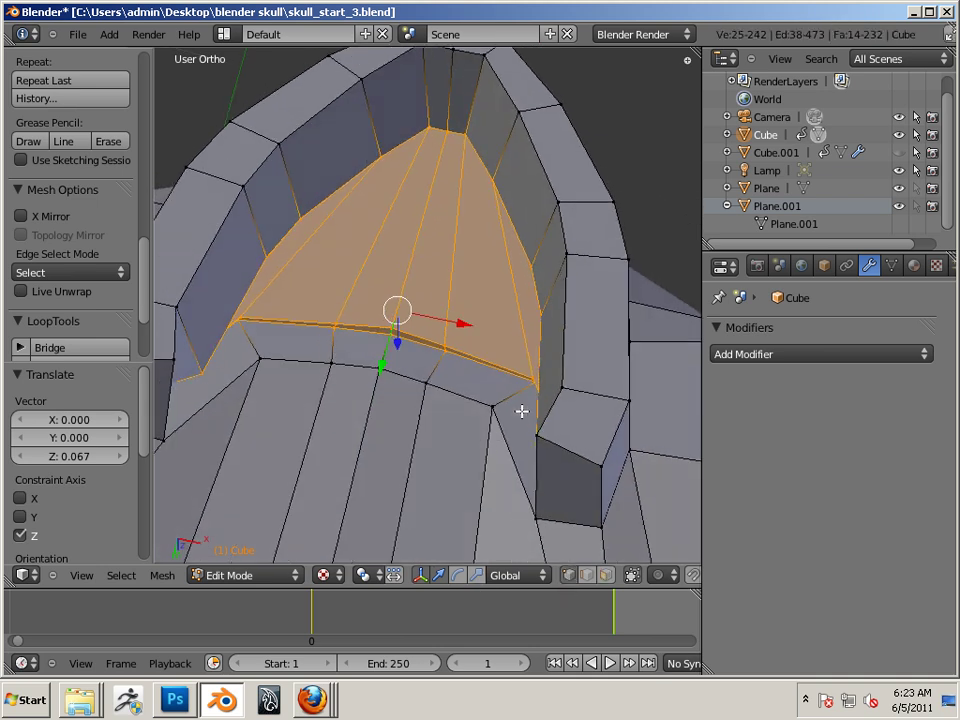
right_click(530, 380)
middle_drag(438, 371, 396, 366)
right_click(238, 364)
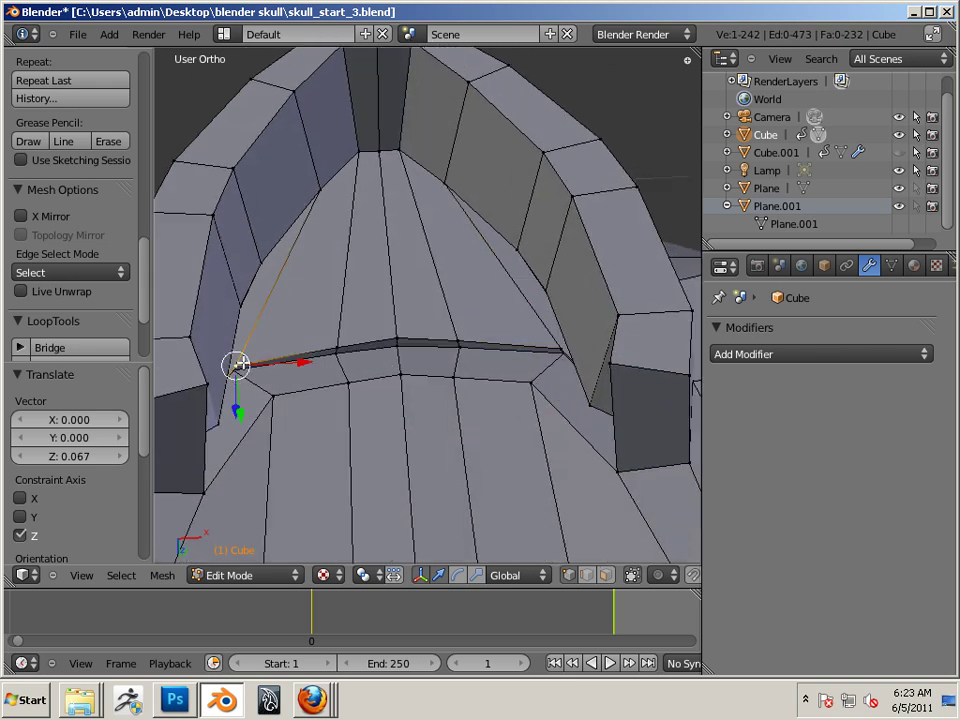
ctrl+right_click(338, 358)
shift+right_click(351, 340)
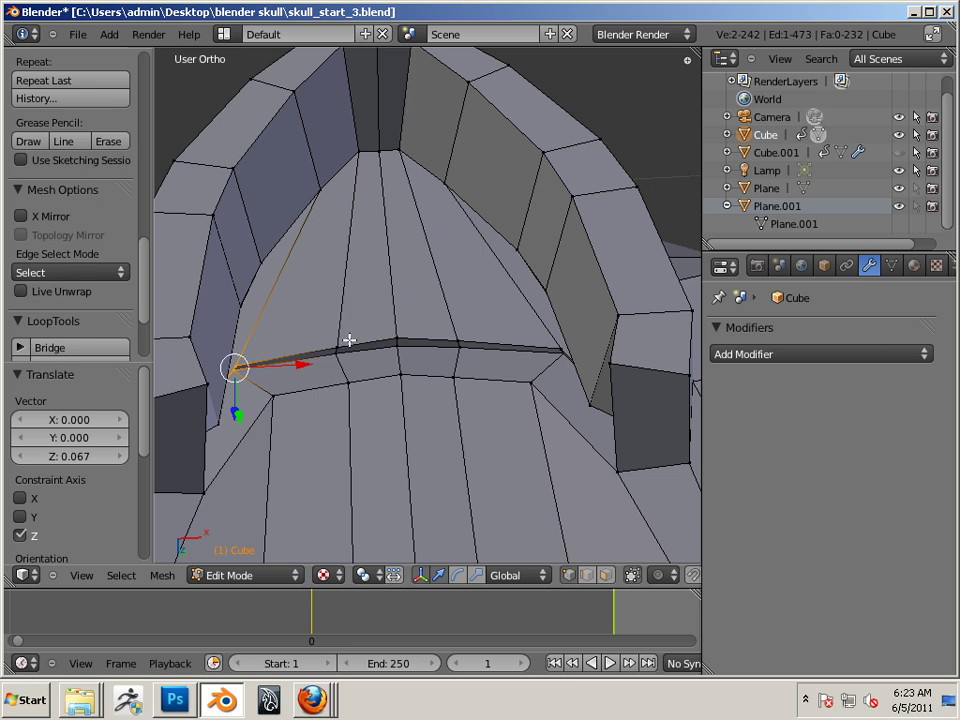
shift+right_click(325, 346)
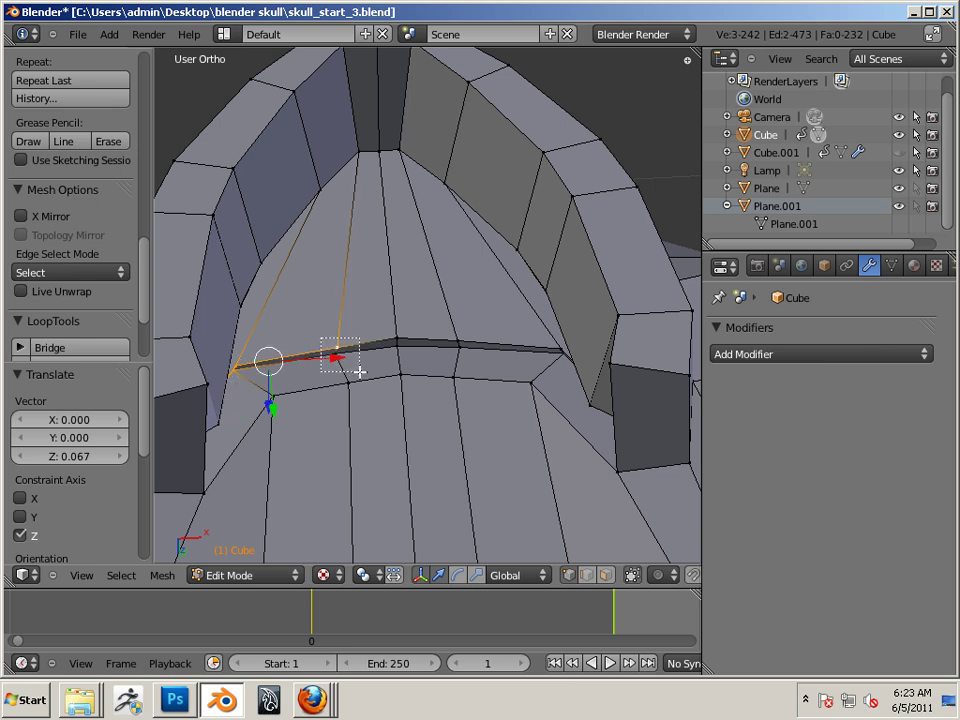
drag(360, 372, 362, 373)
key(b)
drag(370, 320, 484, 357)
key(b)
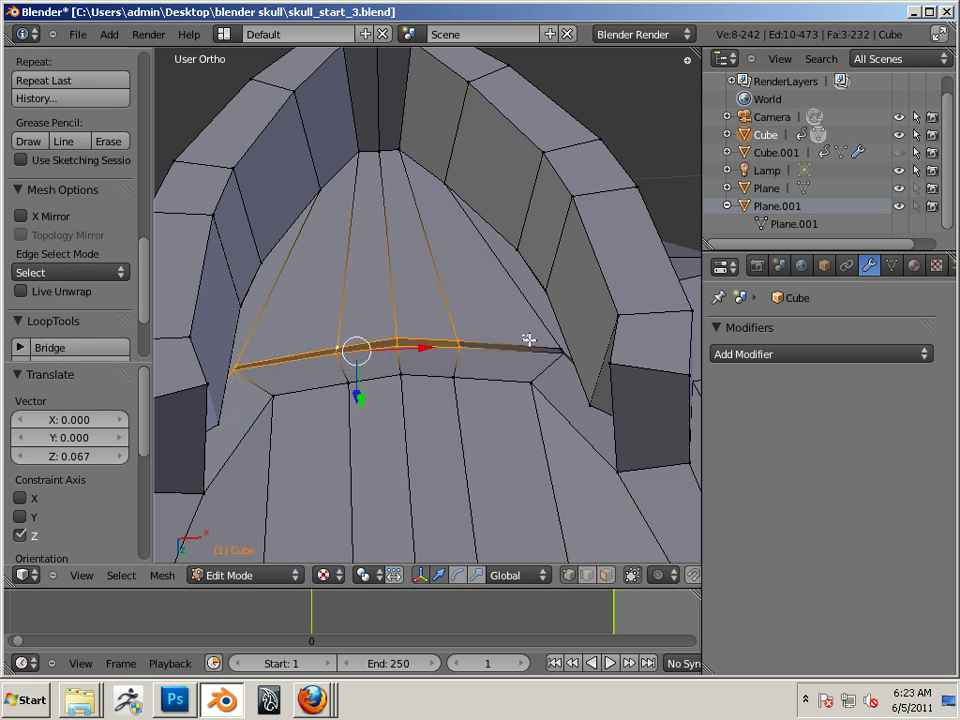
shift+right_click(557, 355)
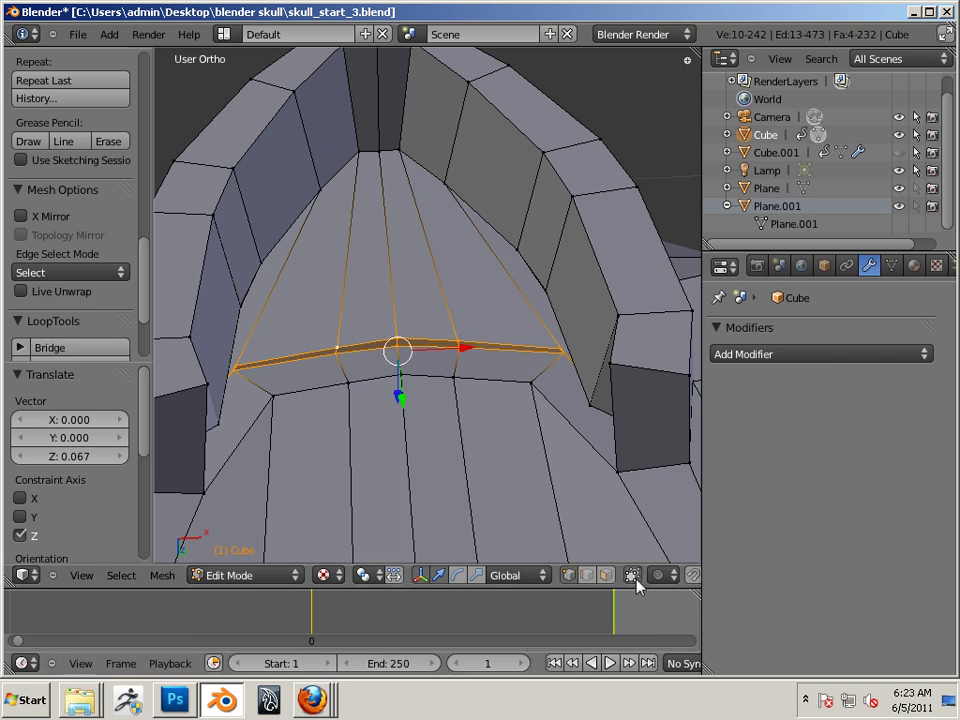
Smooth the selected vertices of the palate's back edge three times with Smooth Vertex
middle_drag(620, 500, 450, 384)
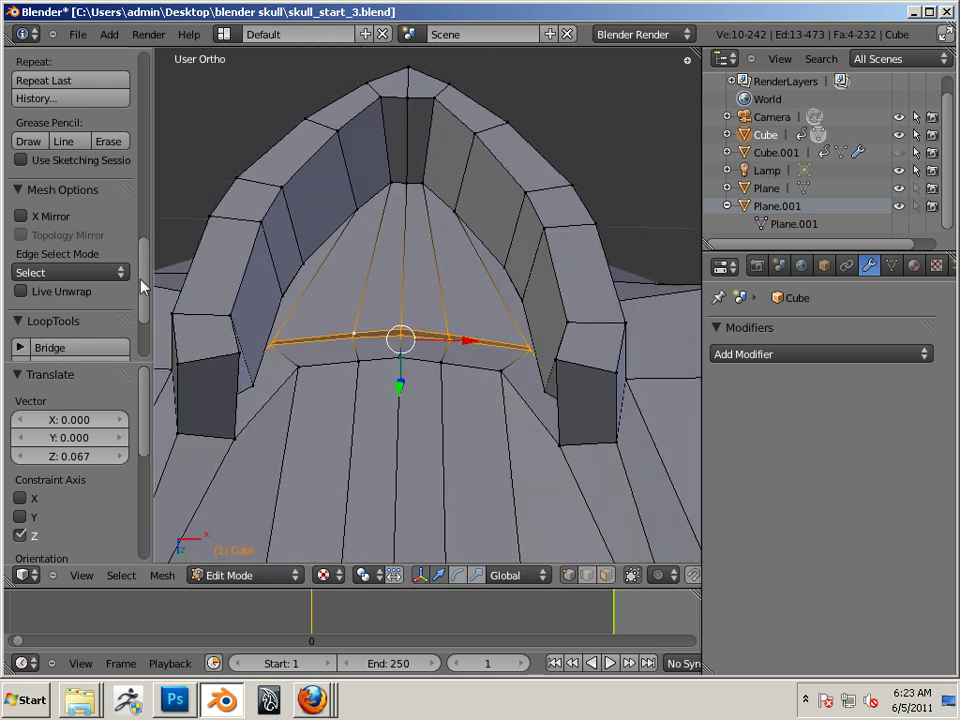
scroll(105, 208, up, 8)
click(73, 259)
click(73, 259)
click(73, 259)
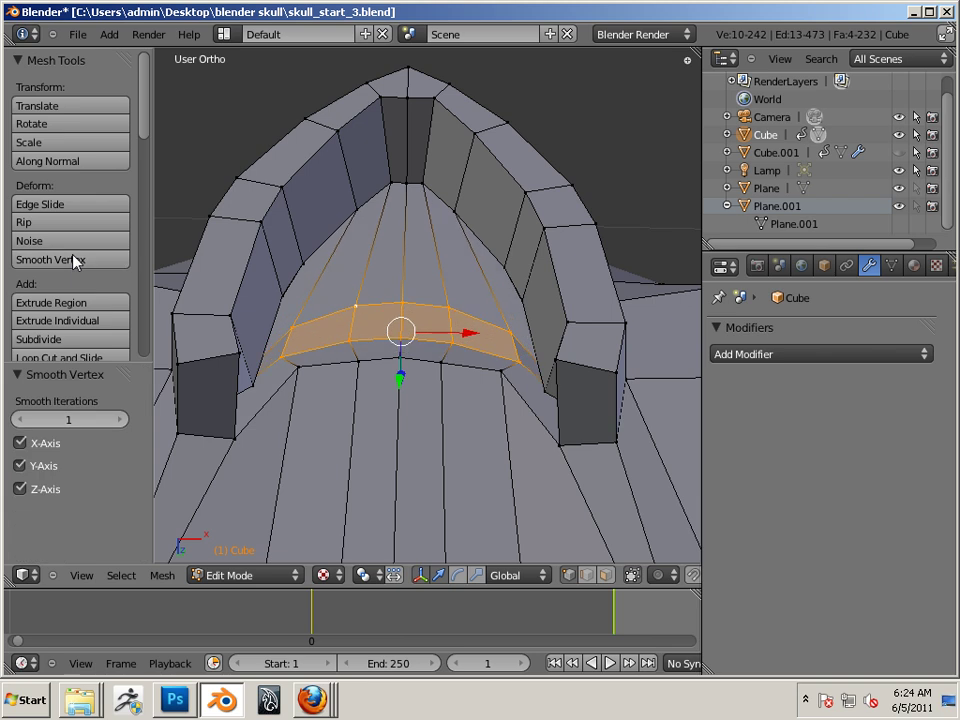
Select the two corner vertices where the palate's back edge meets the arch ends and smooth them four times with Smooth Vertex
middle_drag(240, 365, 465, 385)
right_click(556, 381)
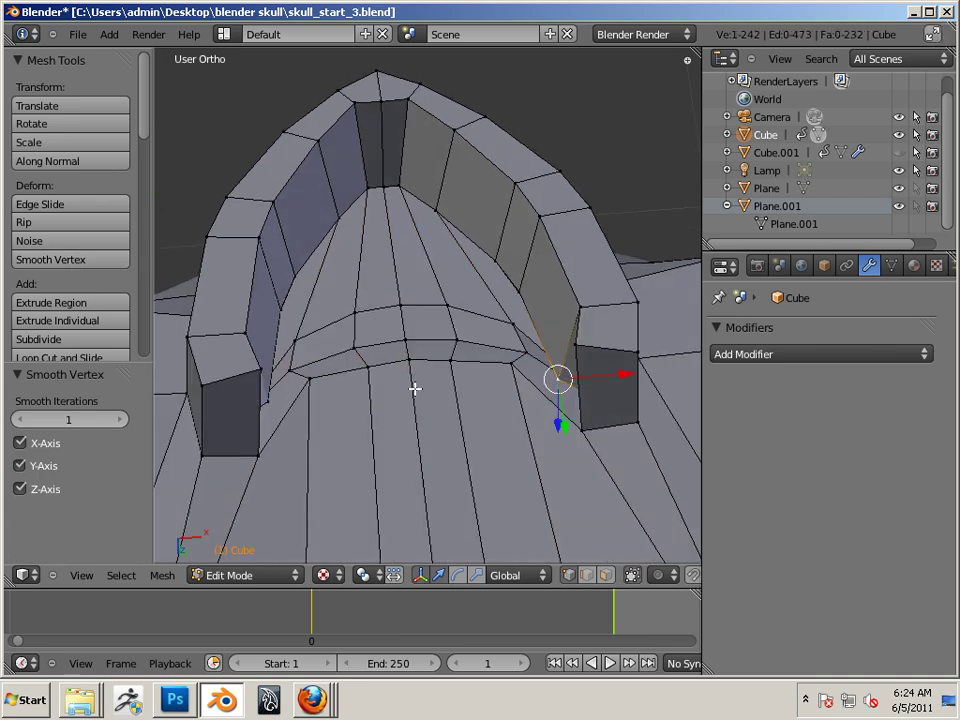
shift+right_click(276, 399)
click(83, 267)
click(83, 267)
click(83, 267)
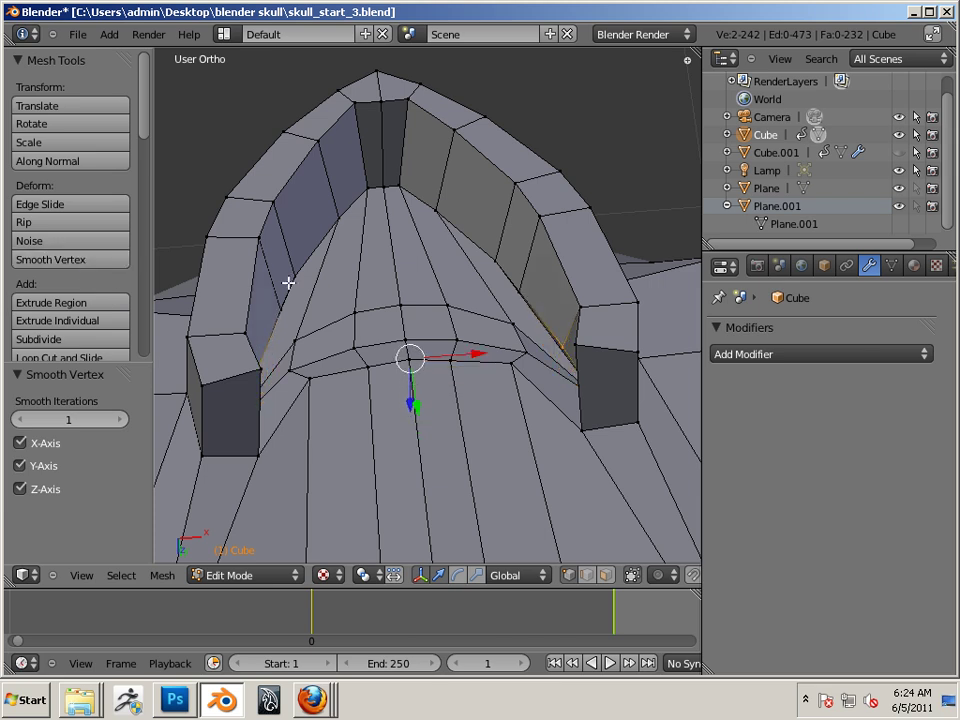
click(75, 259)
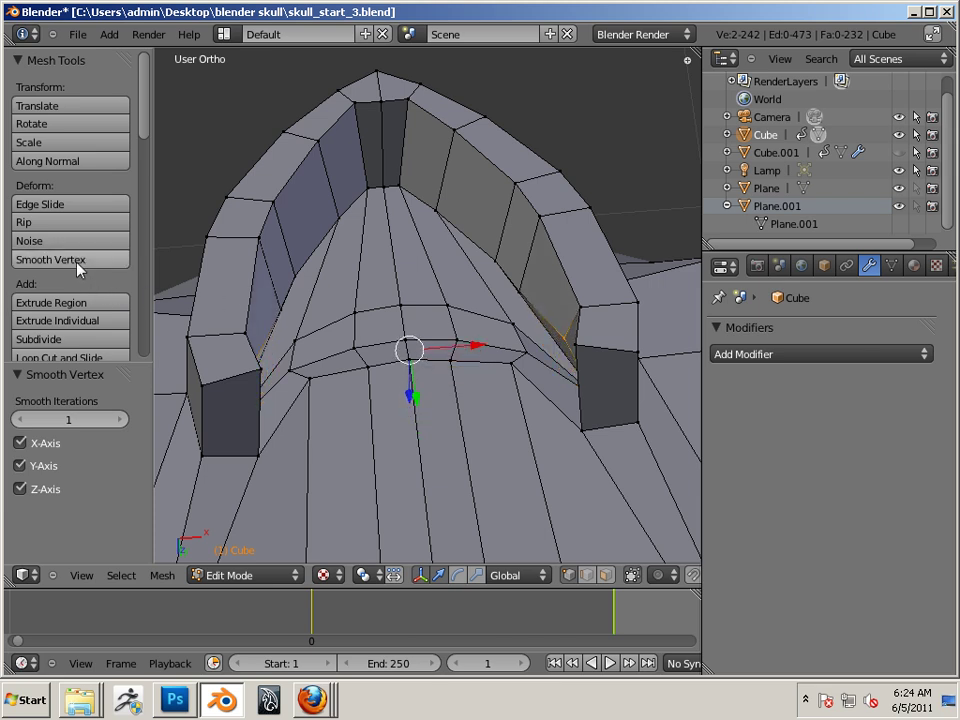
Smooth the next two mirrored pairs of vertices along the base of the arch's inner walls with Smooth Vertex
middle_drag(364, 285, 279, 293)
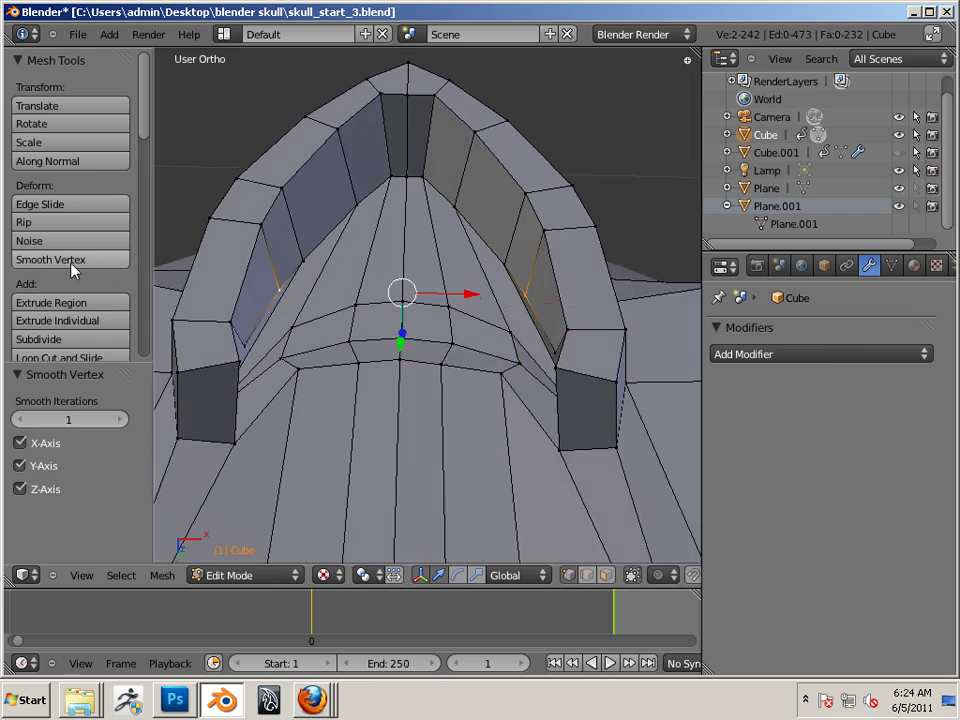
click(73, 266)
right_click(301, 260)
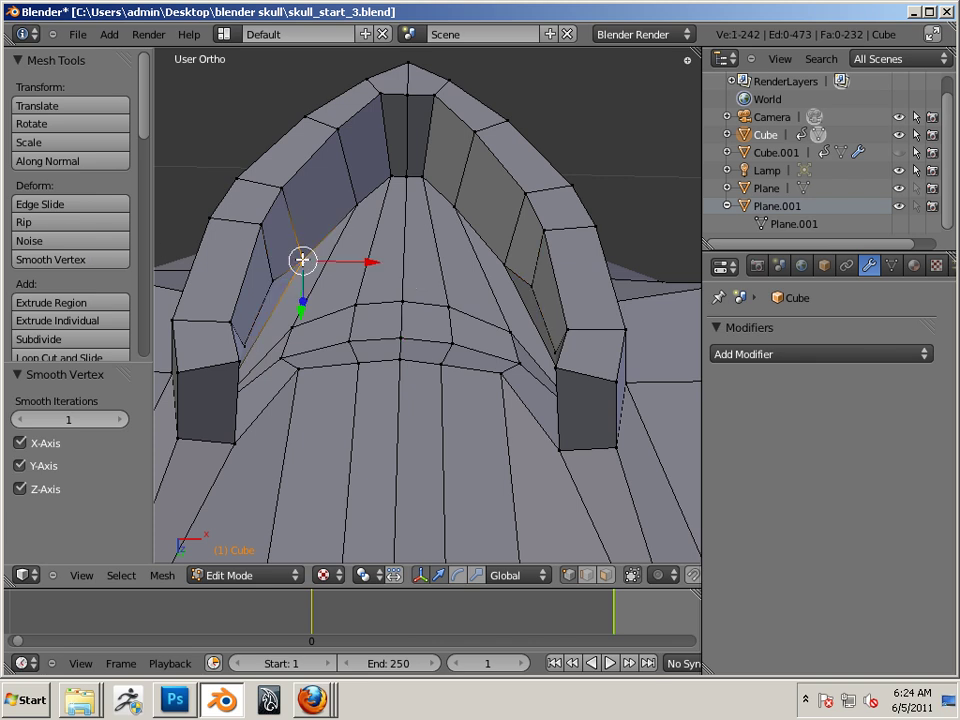
shift+right_click(508, 267)
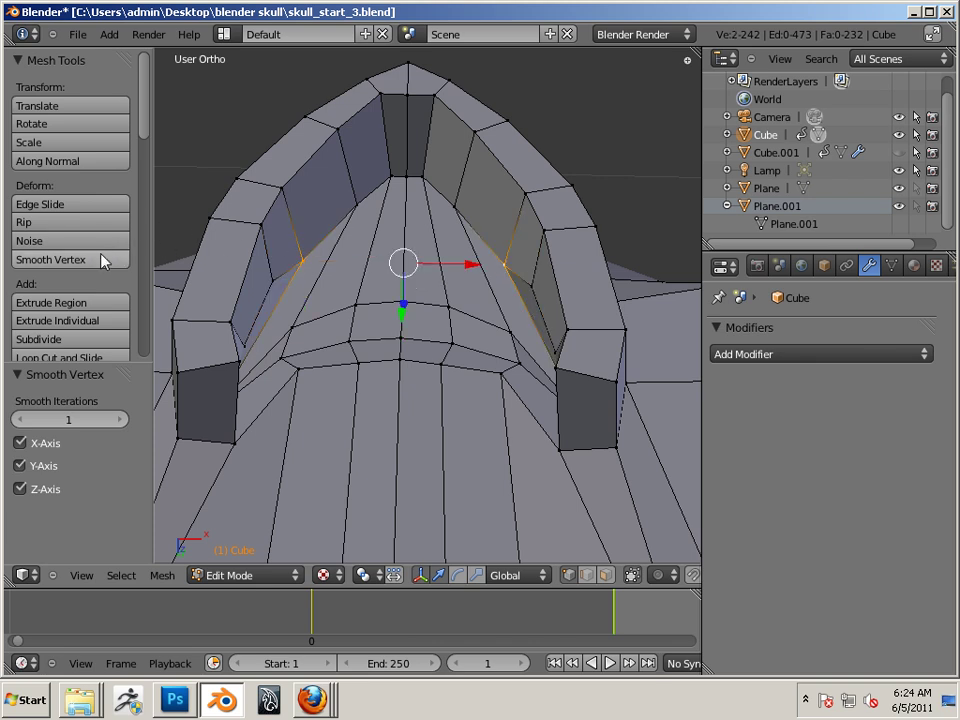
click(103, 258)
Select the five vertices along the outermost back edge of the palate and move them backward along Y
ctrl+middle_drag(294, 295, 298, 309)
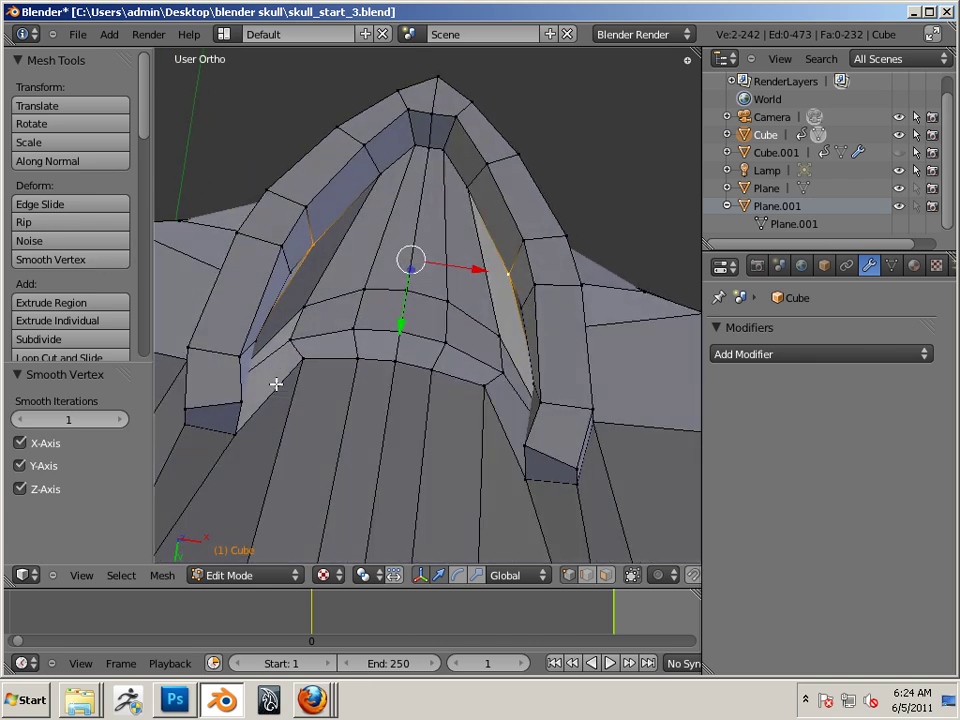
middle_drag(297, 384, 328, 287)
shift+click(380, 352)
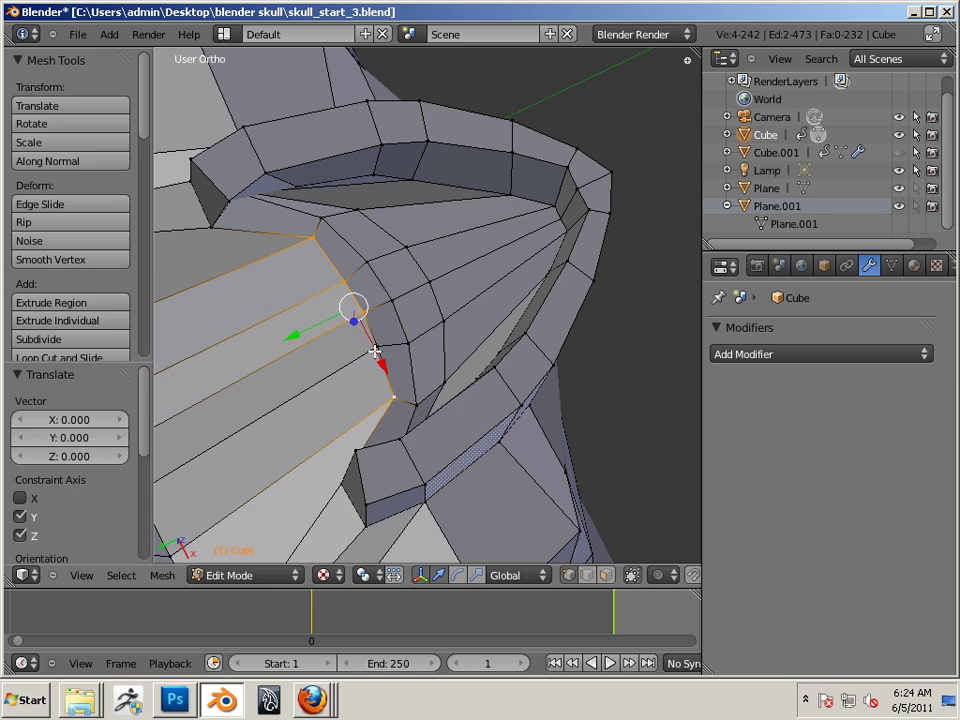
drag(382, 350, 356, 343)
key(ctrl+z)
middle_drag(436, 398, 388, 368)
shift+click(370, 330)
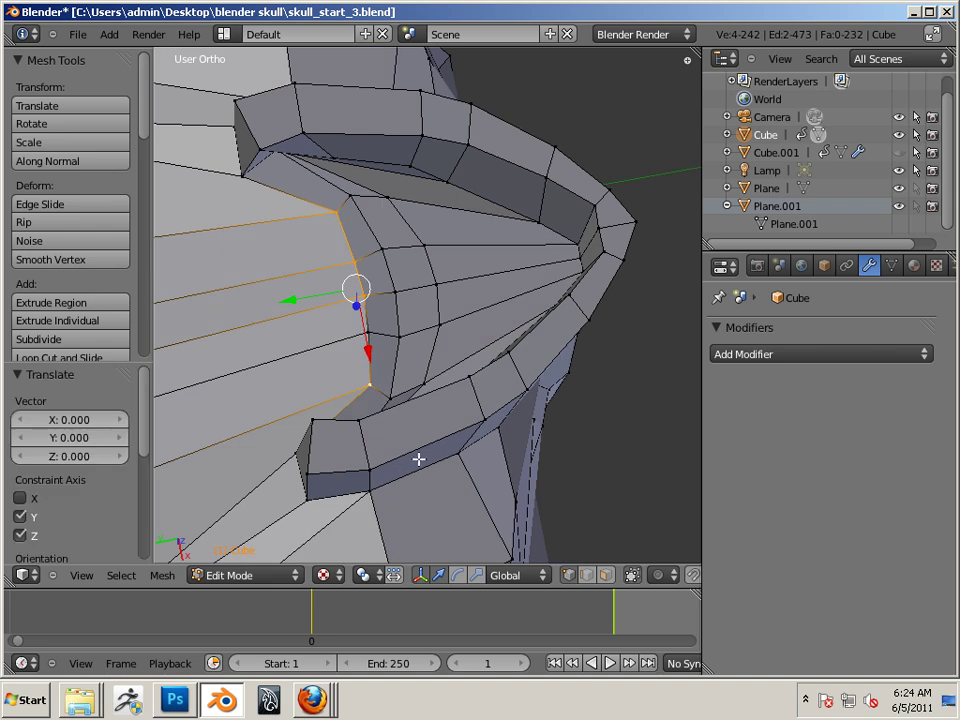
click(420, 576)
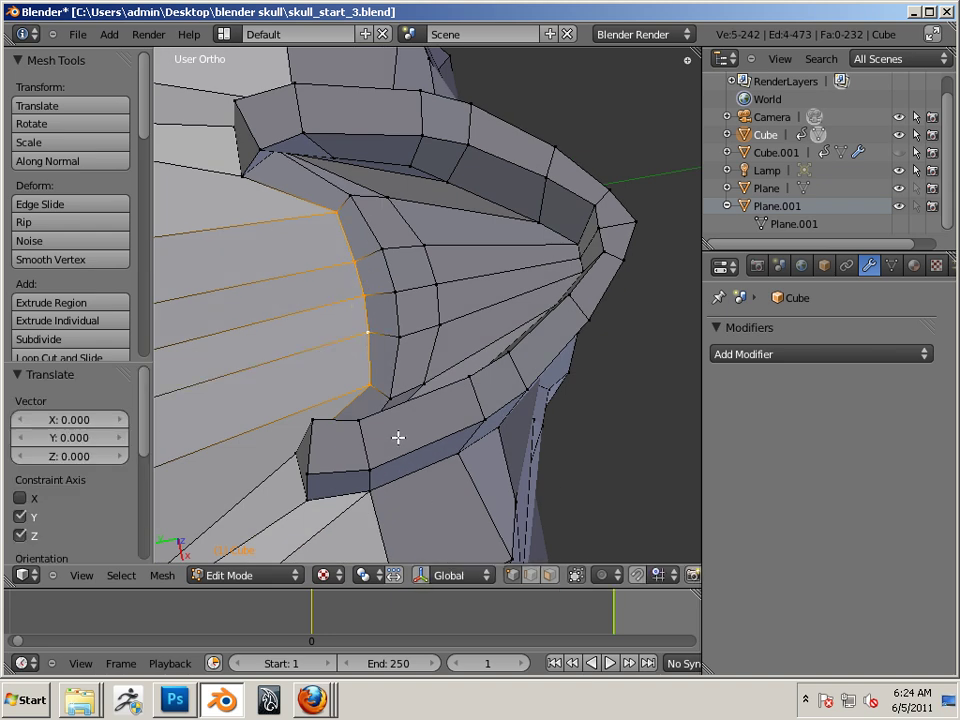
click(420, 576)
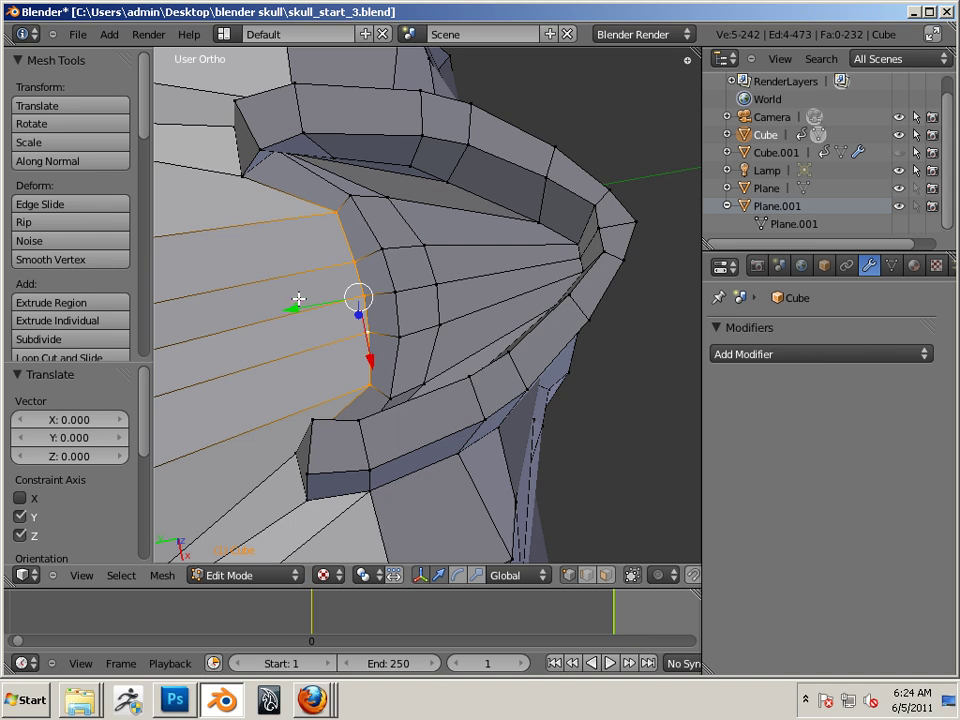
drag(298, 300, 213, 306)
Select the four vertices at the side ends of the palate's back strip and smooth them twice with Smooth Vertex
middle_drag(328, 319, 321, 135)
right_click(282, 179)
middle_drag(380, 294, 370, 410)
click(62, 260)
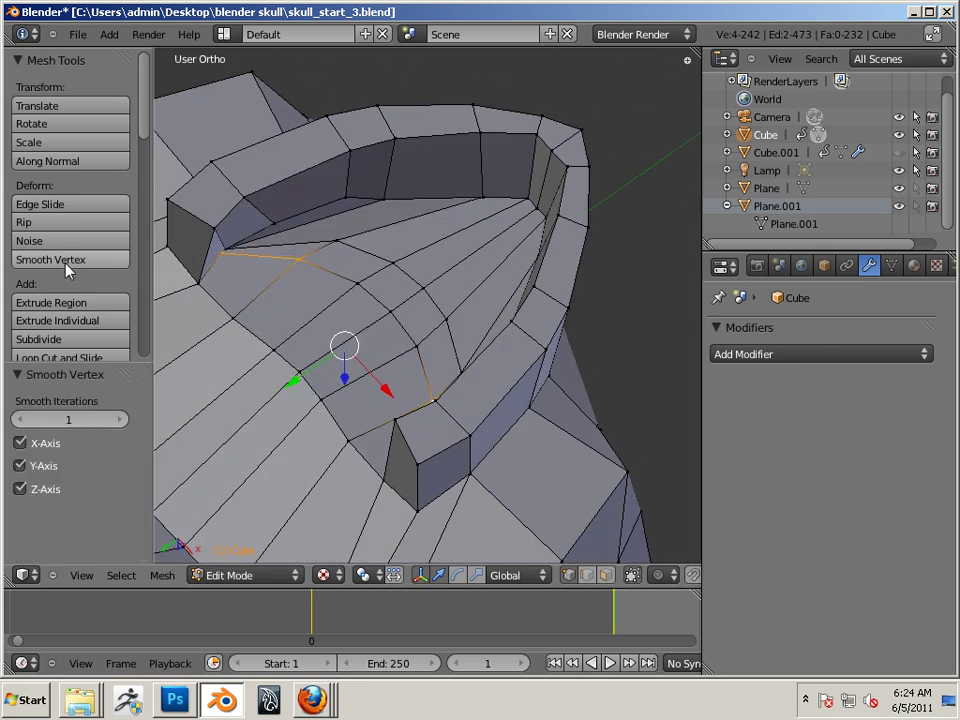
click(65, 262)
Move the row of vertices just ahead of the palate's back edge 0.064 along Y
middle_drag(264, 289, 238, 306)
drag(267, 298, 294, 302)
middle_drag(294, 302, 270, 336)
right_click(390, 325)
drag(339, 274, 296, 274)
Reselect all five vertices of the palate's second row and move them a further 0.056 along Y
right_click(347, 192)
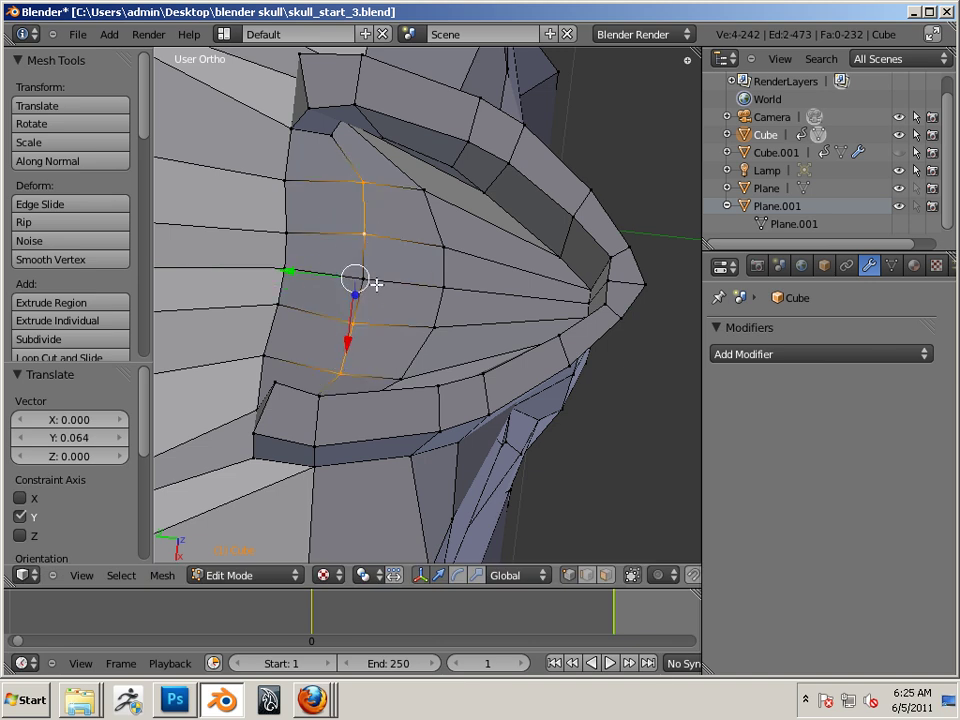
click(422, 576)
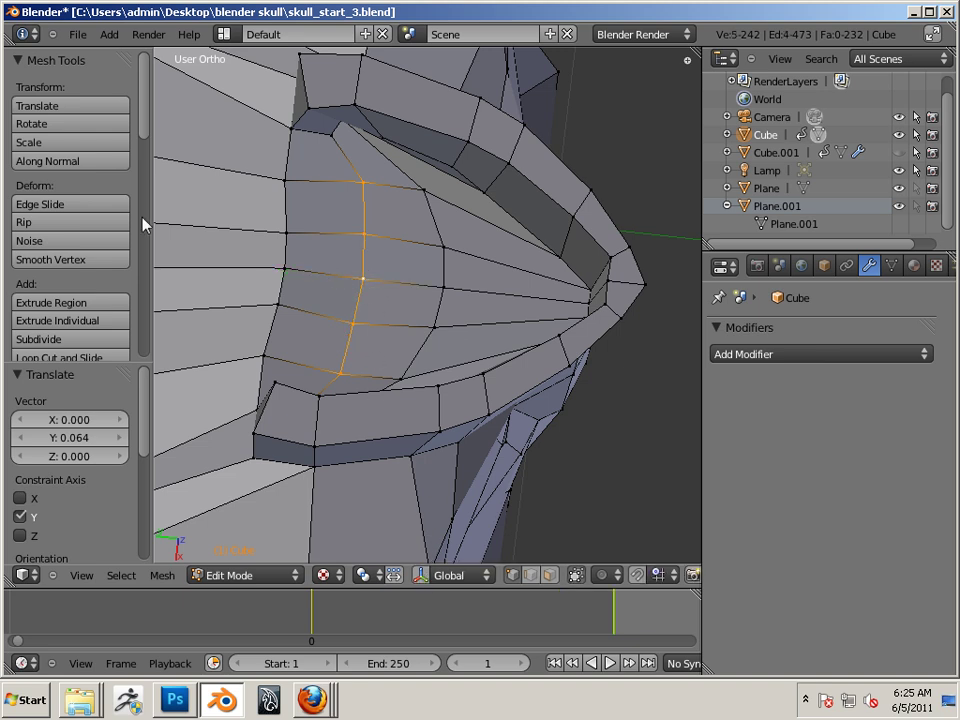
click(421, 576)
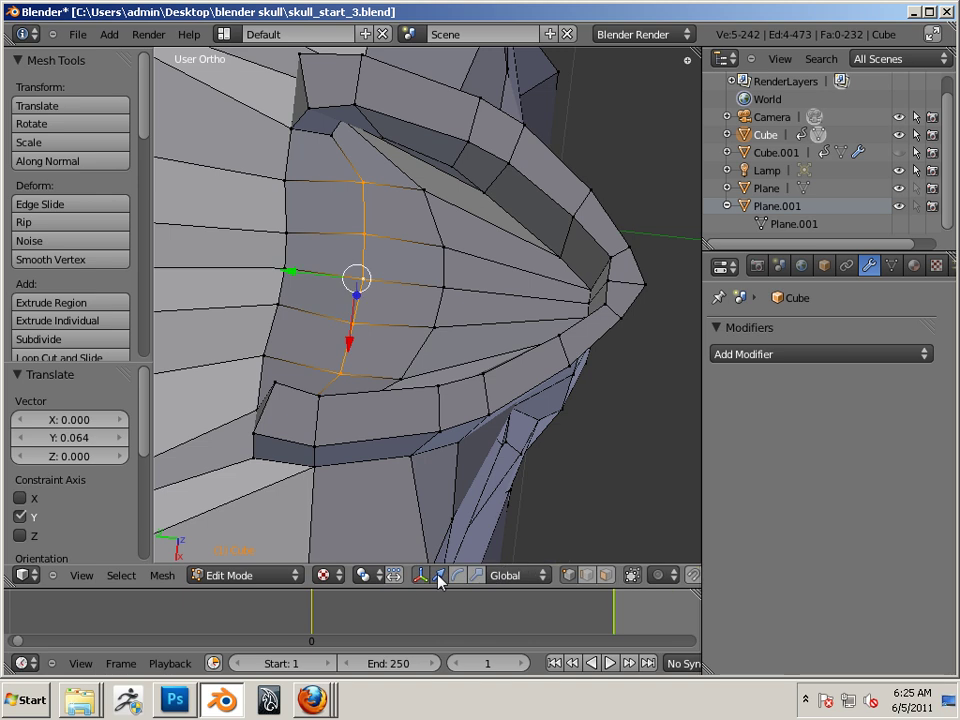
drag(284, 276, 249, 269)
Select the five vertices of the palate's third row, ahead of the back strip, and move them 0.086 along Y
middle_drag(407, 276, 403, 227)
right_click(426, 212)
middle_drag(462, 271, 459, 259)
middle_drag(477, 310, 463, 353)
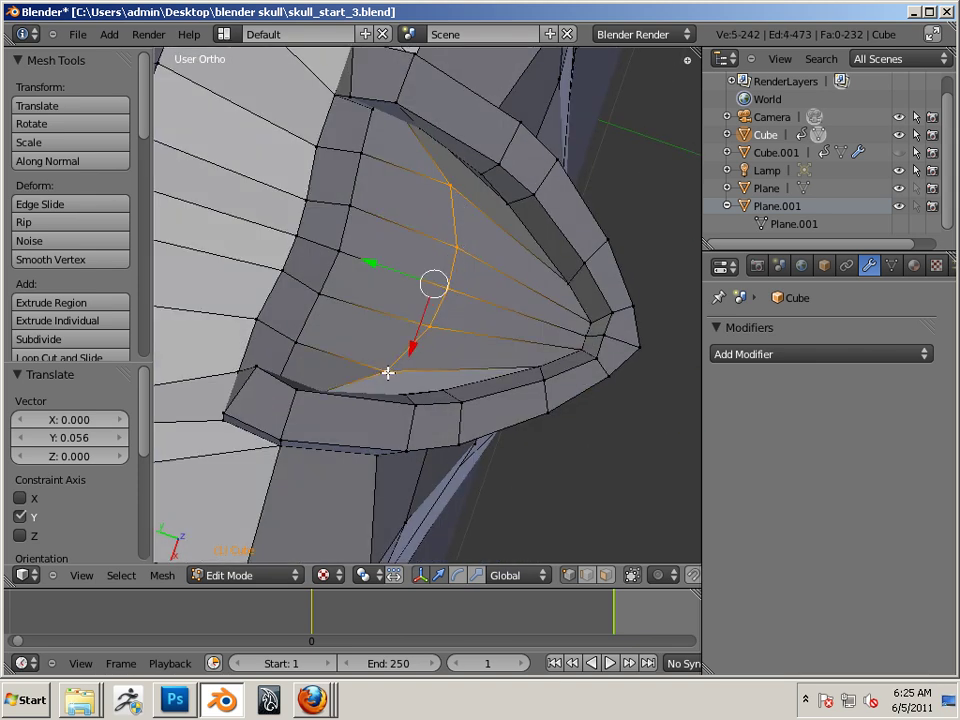
key(g)
key(y)
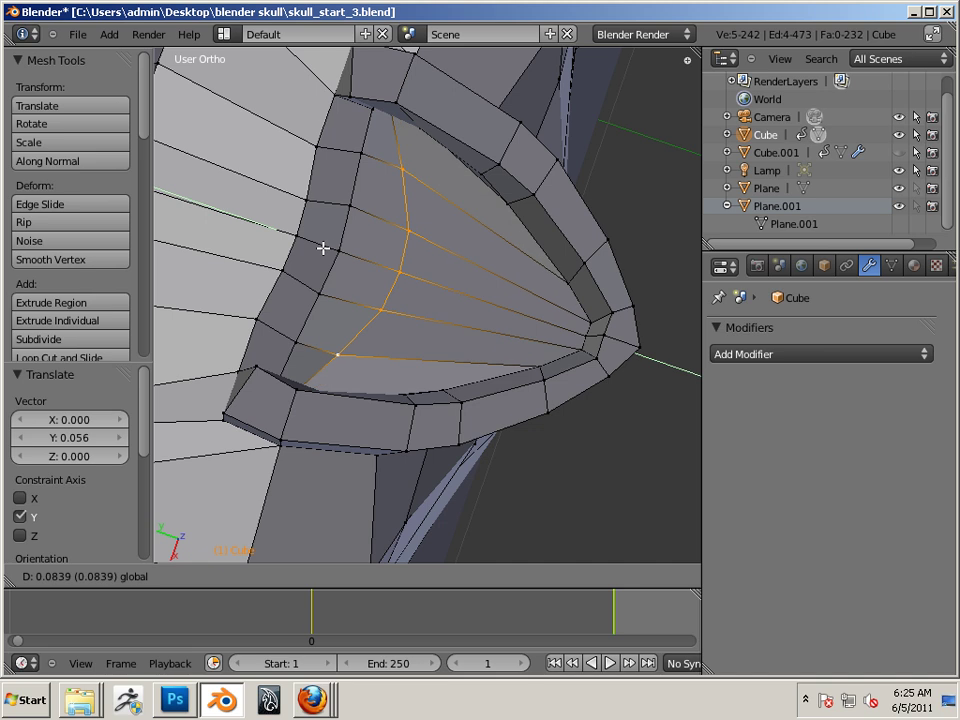
click(322, 247)
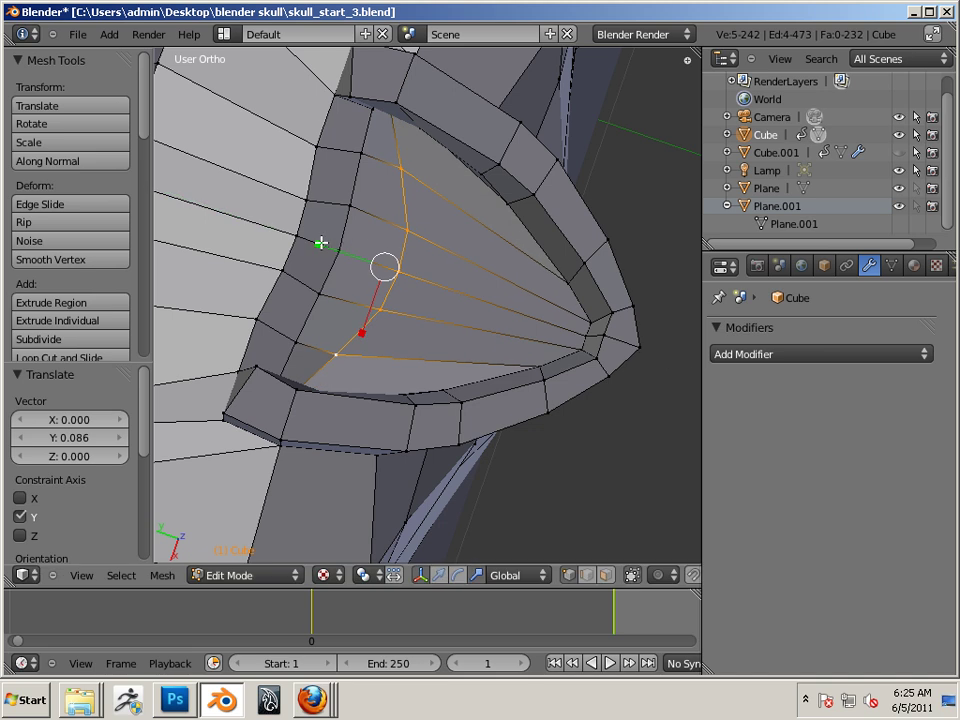
Straighten the third row by scaling it to 0.402 along Y, and shift it 0.024 along Y
key(s)
click(358, 263)
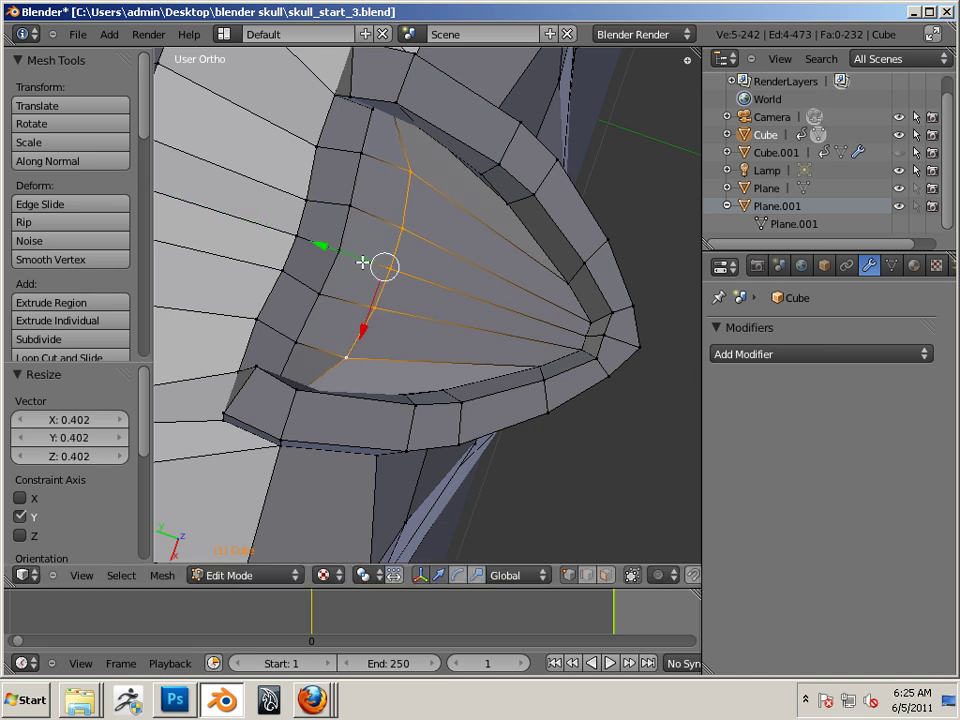
key(g)
click(323, 246)
middle_drag(325, 240, 516, 213)
right_click(290, 218)
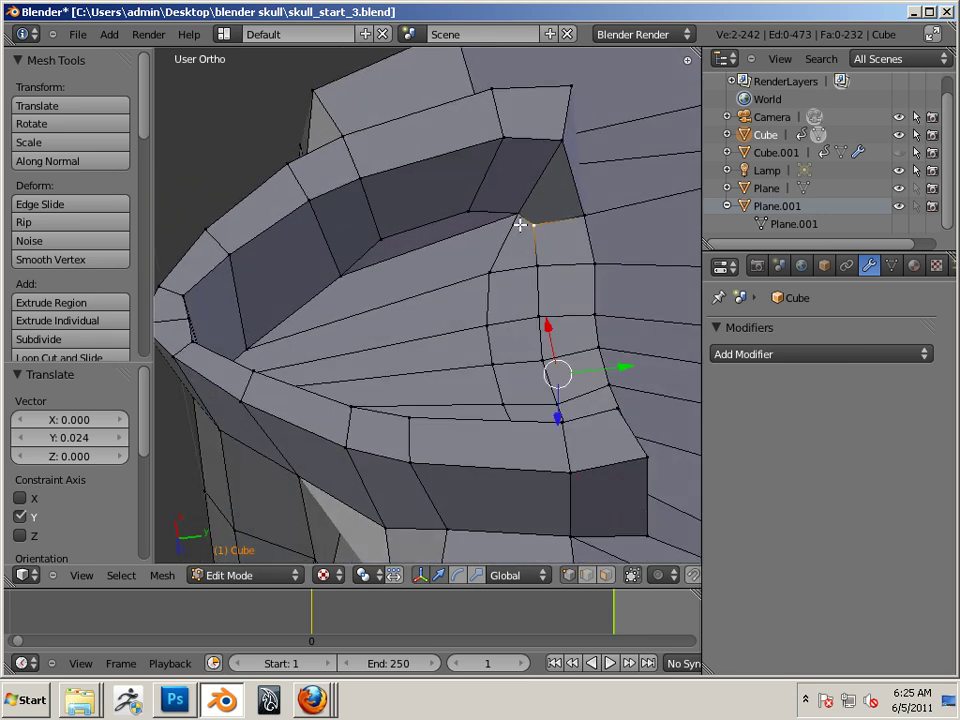
key(a)
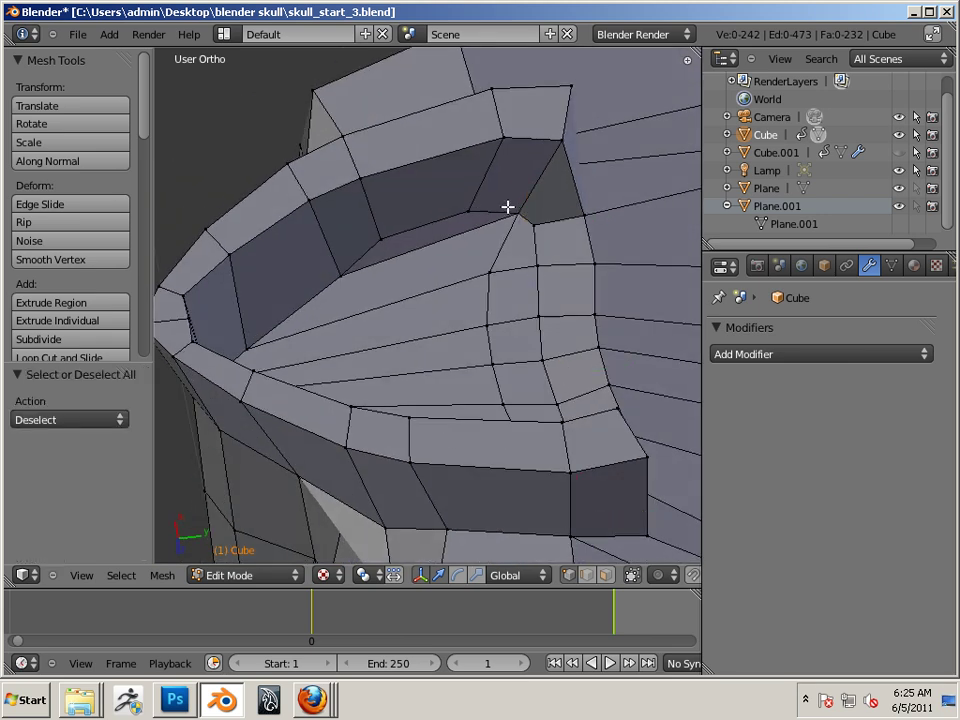
Hide the transform manipulator and select the mirrored pair of vertices where the palate meets the inner walls near its back corners
click(424, 576)
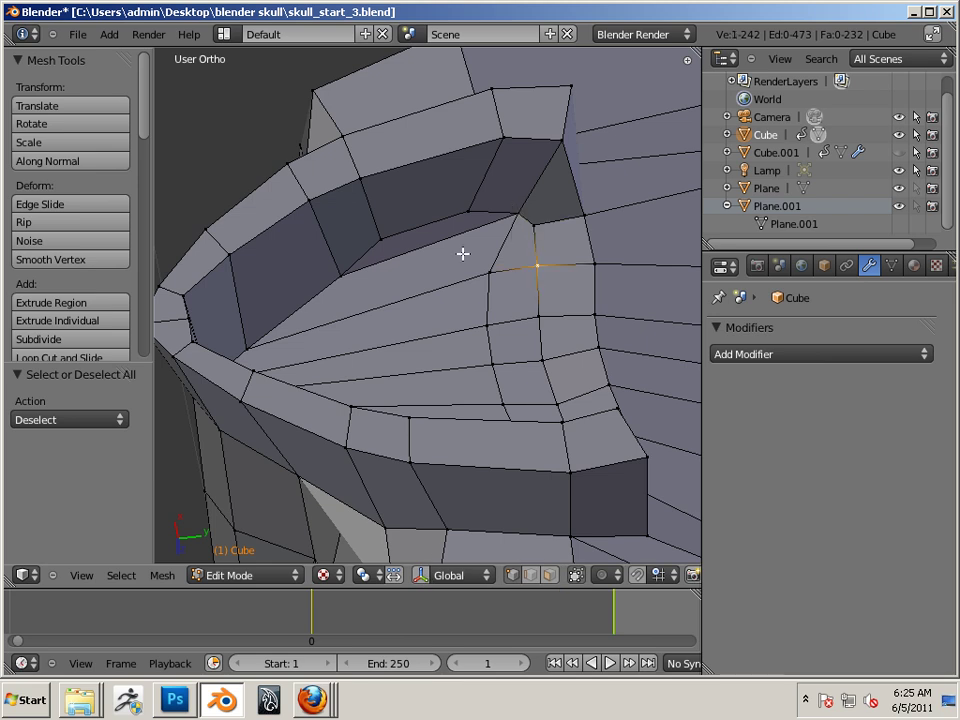
mouse_move(444, 266)
middle_down()
mouse_move(531, 219)
mouse_move(432, 254)
middle_up()
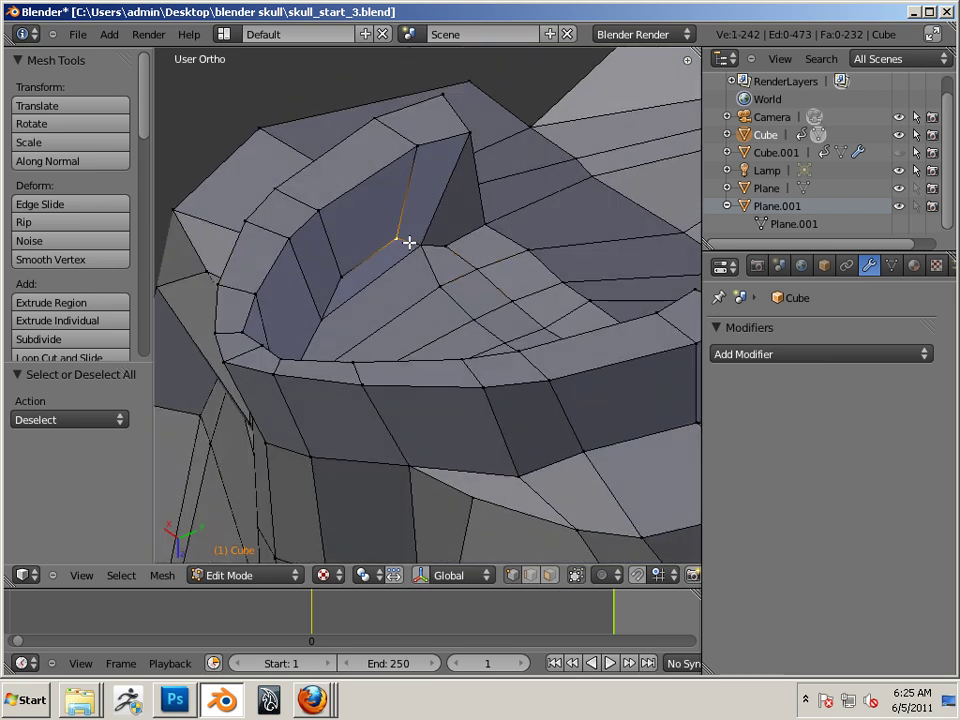
scroll(418, 252, up, 3)
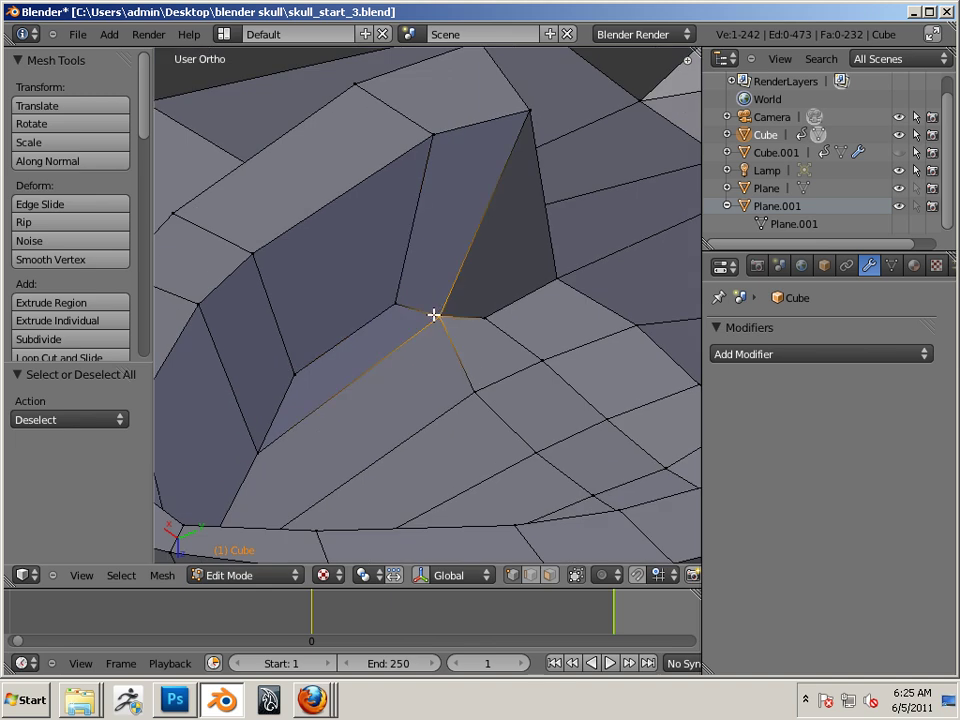
middle_drag(440, 319, 173, 298)
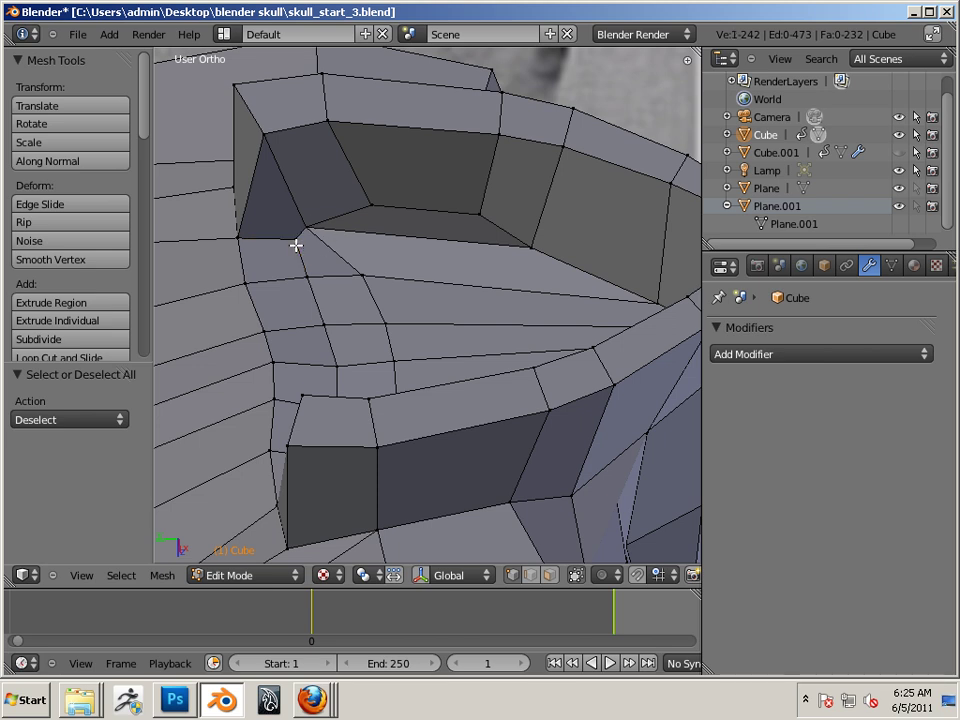
scroll(448, 356, up, 4)
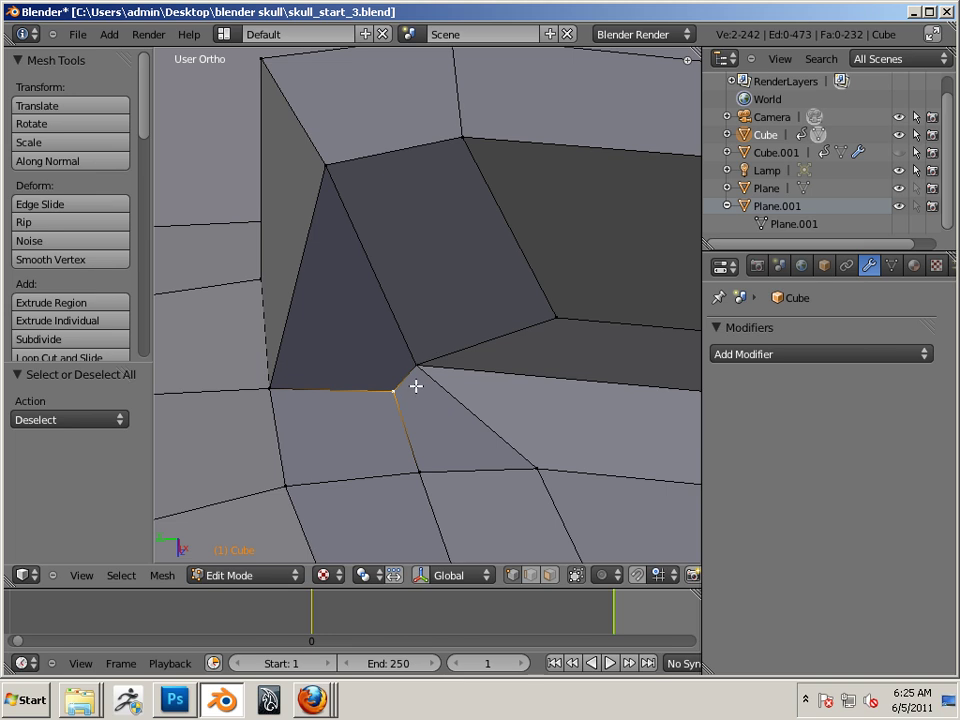
middle_drag(437, 390, 478, 390)
right_click(500, 408)
scroll(516, 417, down, 3)
middle_drag(538, 448, 433, 436)
scroll(502, 377, up, 4)
scroll(520, 364, down, 5)
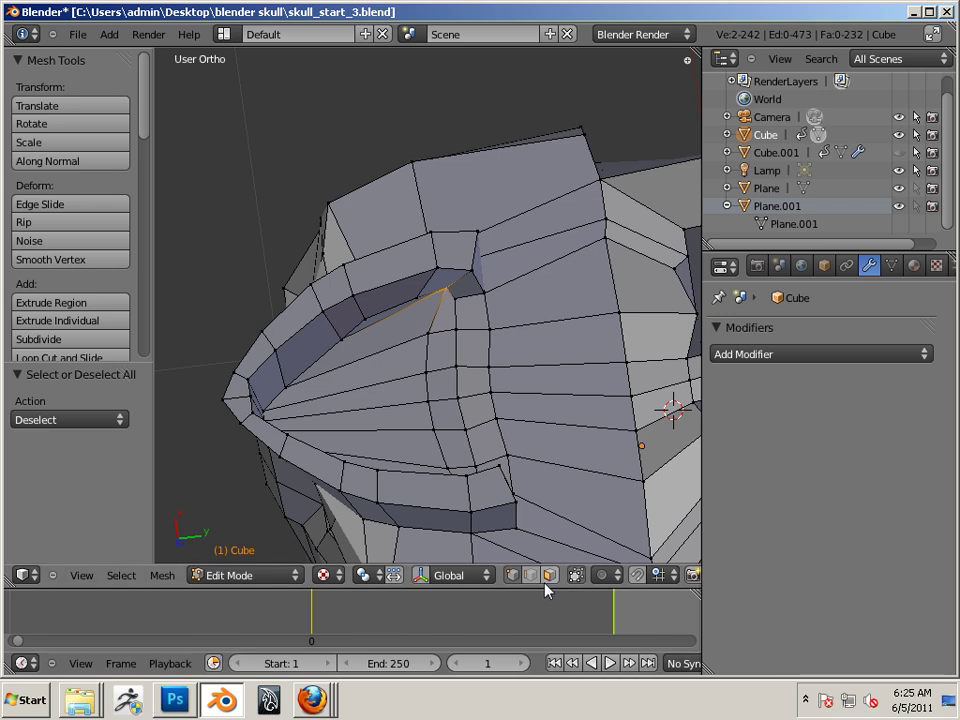
Show the manipulator again and move the selected pair of palate corner vertices along Y by -0.022 and by another -0.030
click(394, 575)
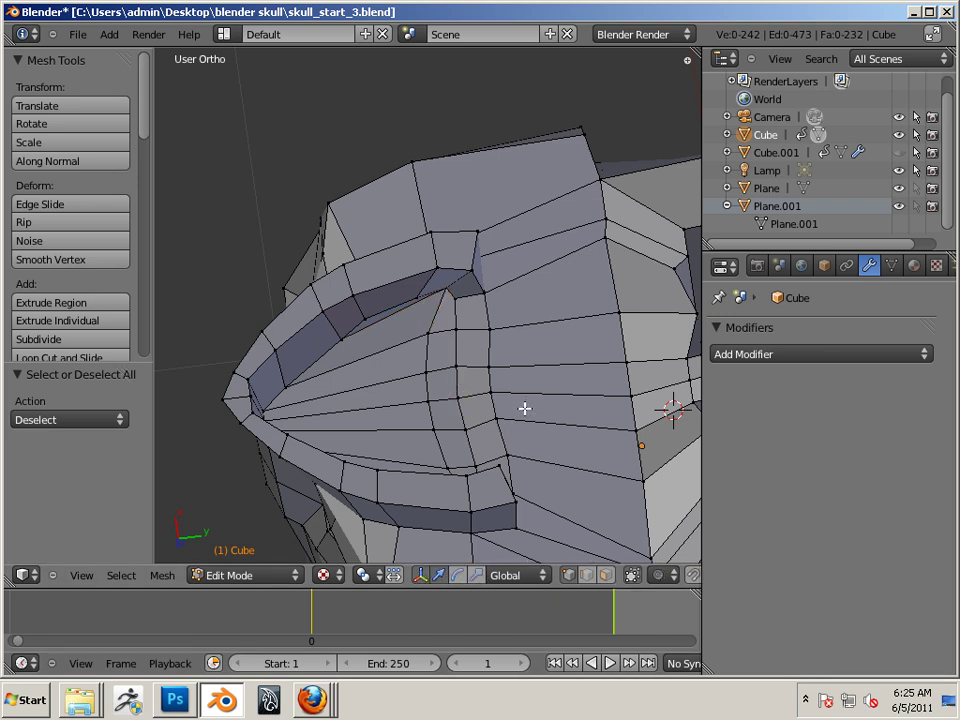
key(ctrl+z)
drag(530, 394, 523, 391)
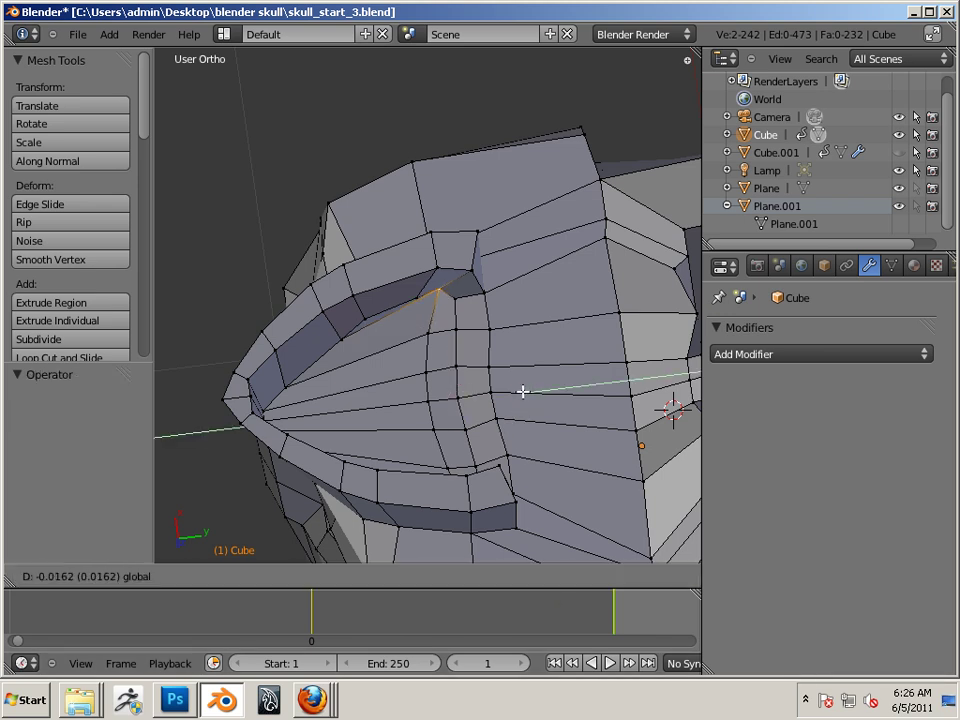
click(520, 392)
middle_drag(520, 392, 234, 366)
key(g)
key(y)
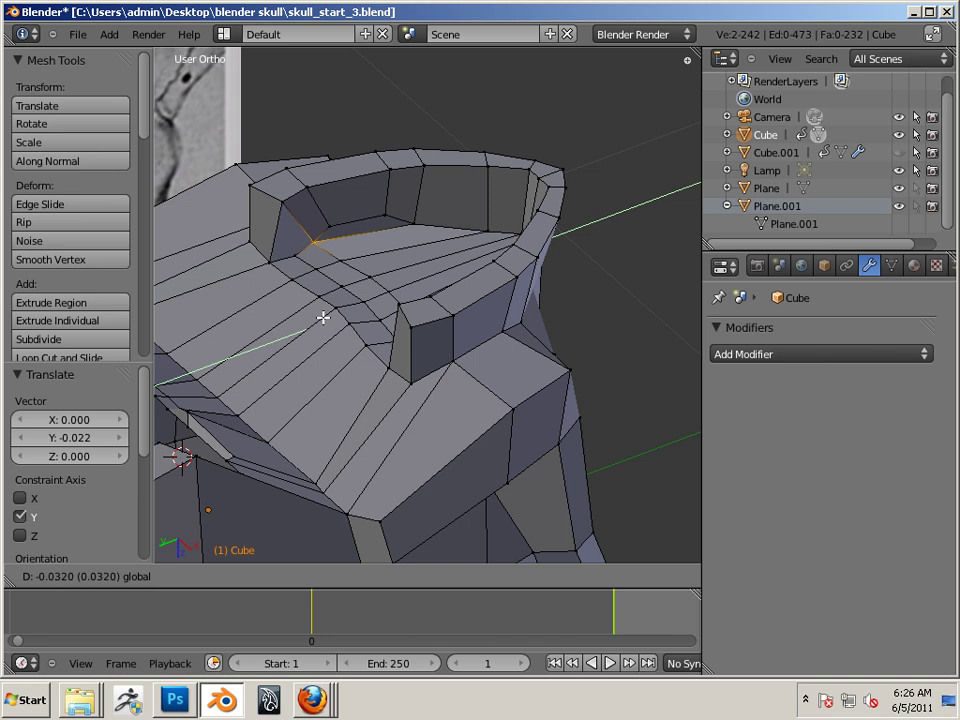
click(323, 317)
Return to Object Mode, add a Multiresolution modifier to the skull, subdivide it once and deselect everything
middle_drag(323, 317, 476, 389)
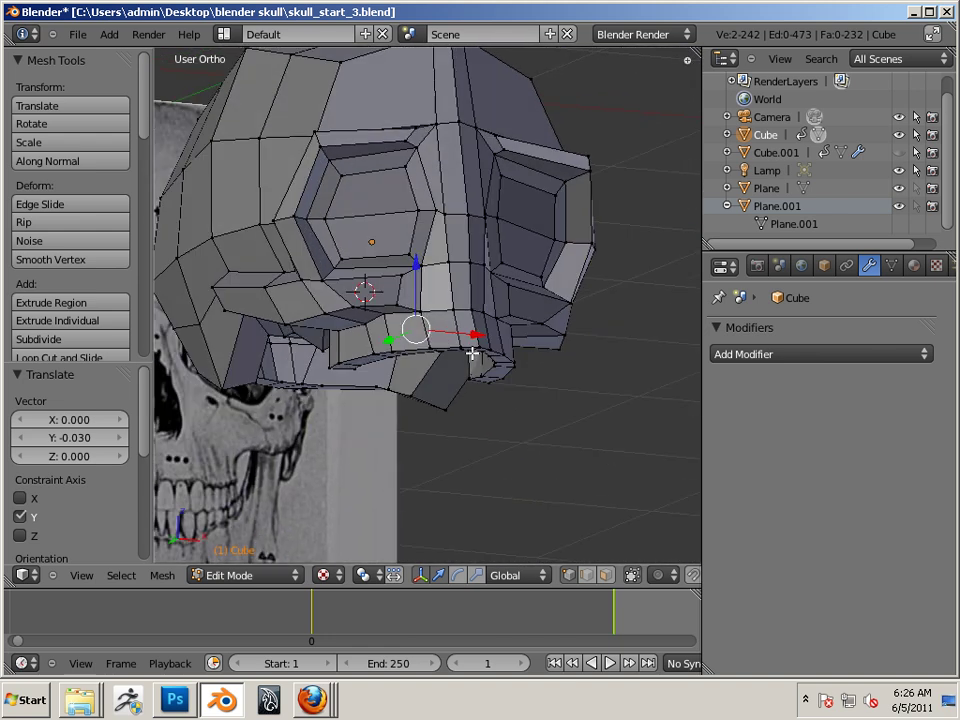
key(Tab)
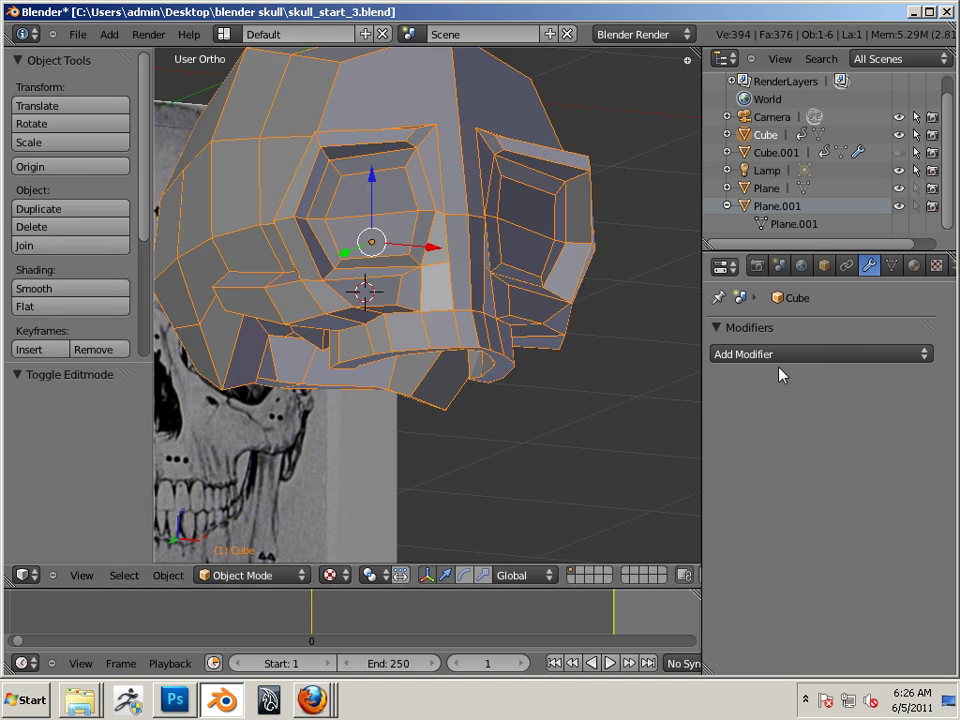
click(788, 354)
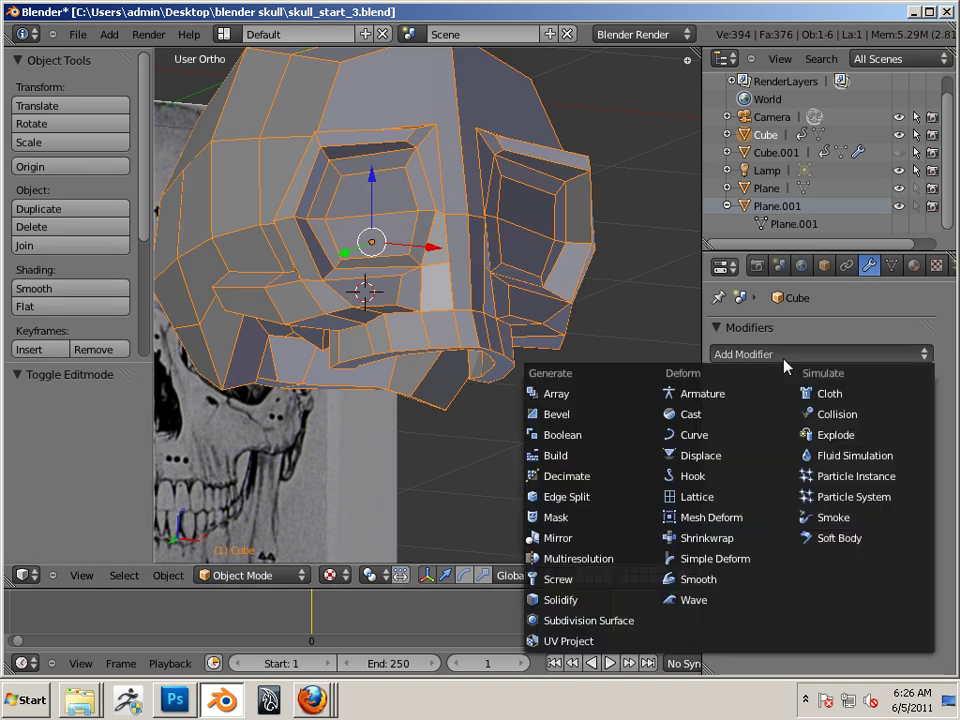
click(607, 560)
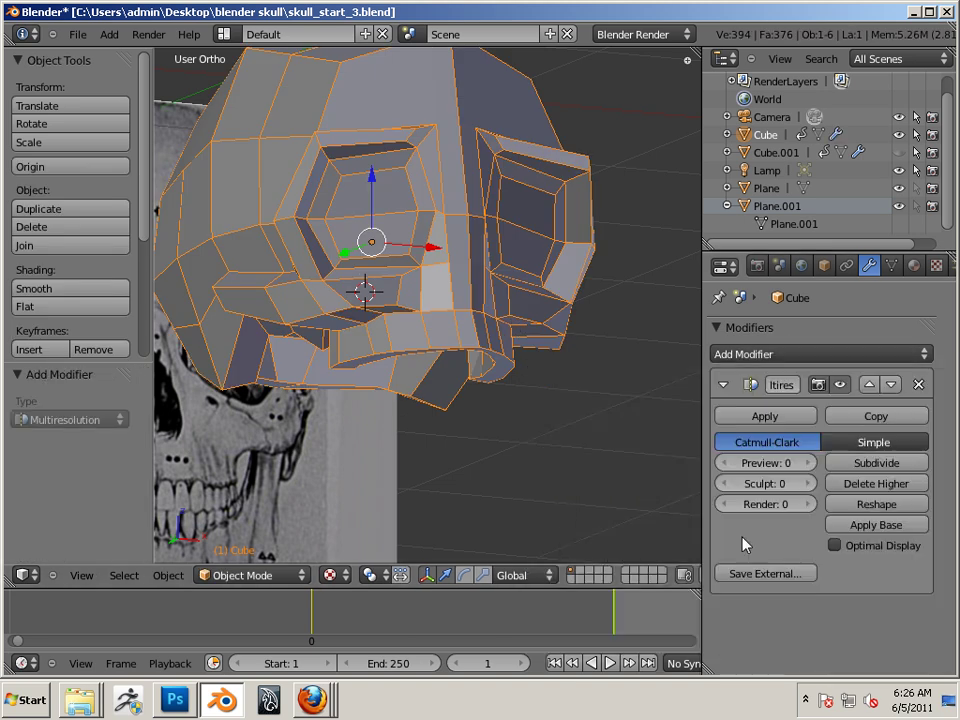
click(898, 465)
key(a)
middle_drag(649, 339, 618, 370)
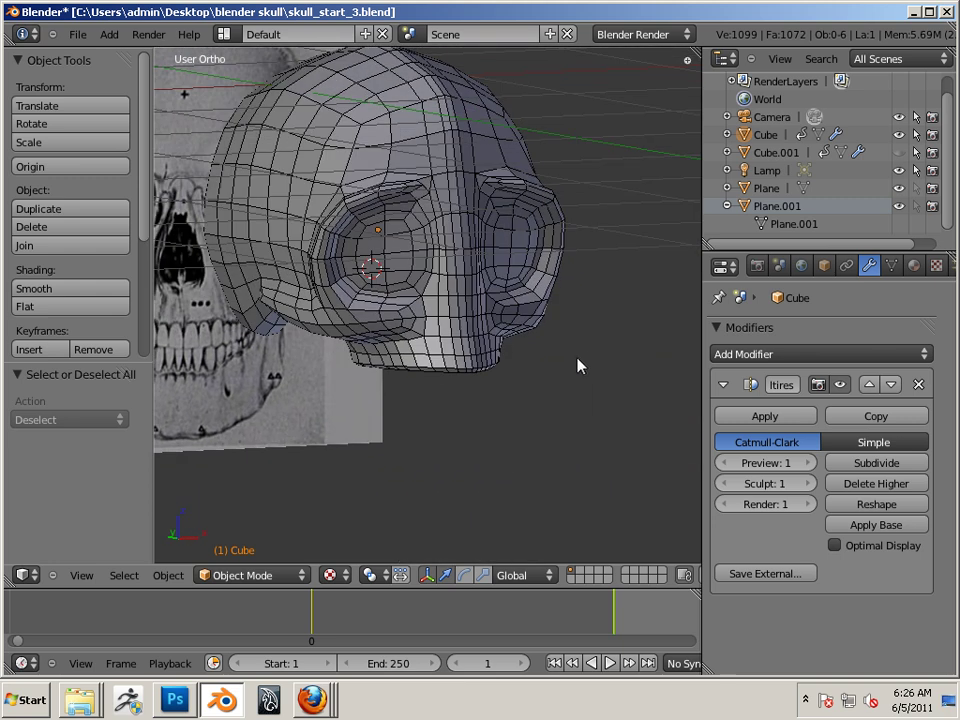
Select the skull, remove its Multiresolution modifier and enter Edit Mode with the underside in view
right_click(577, 366)
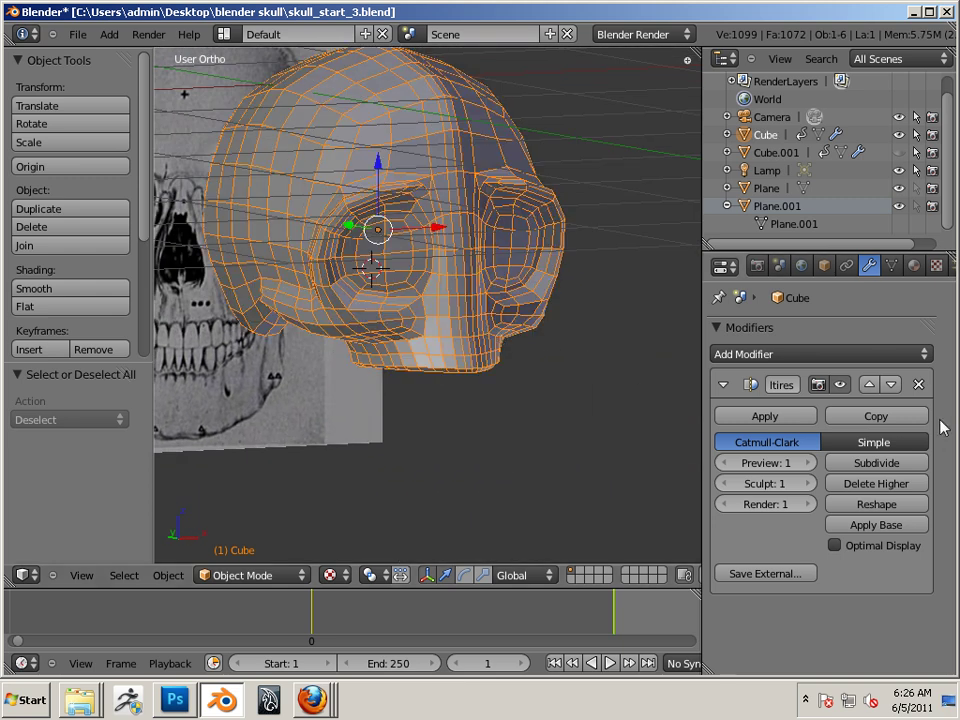
click(918, 386)
middle_drag(563, 354, 503, 270)
key(Tab)
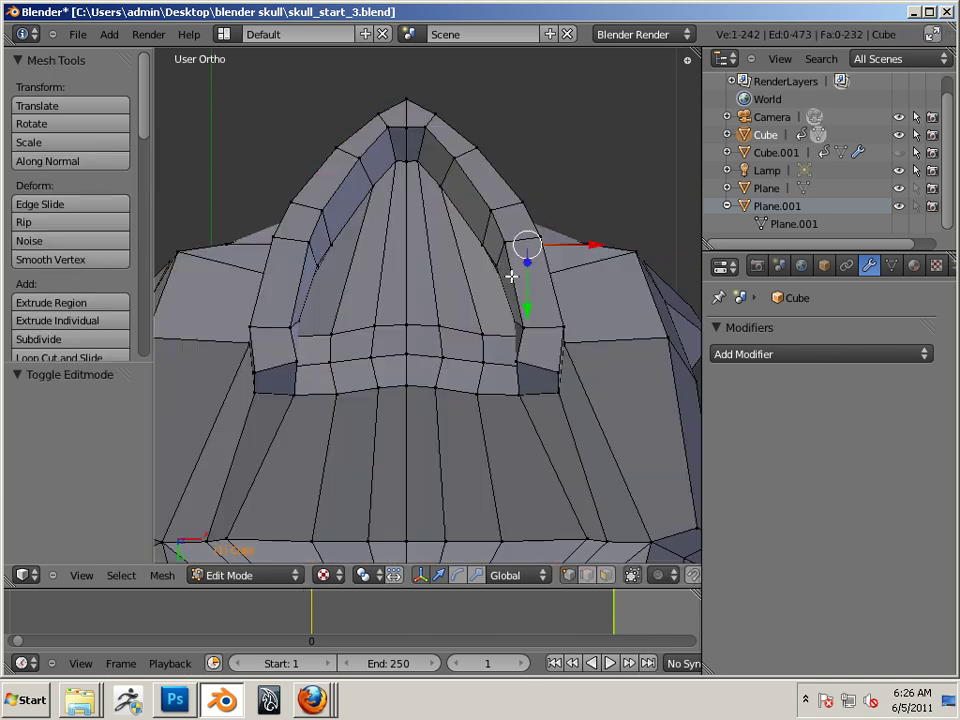
Add a loop cut around the upper jaw's rim on the underside and slide it close to the inner edge
key(ctrl+r)
click(517, 246)
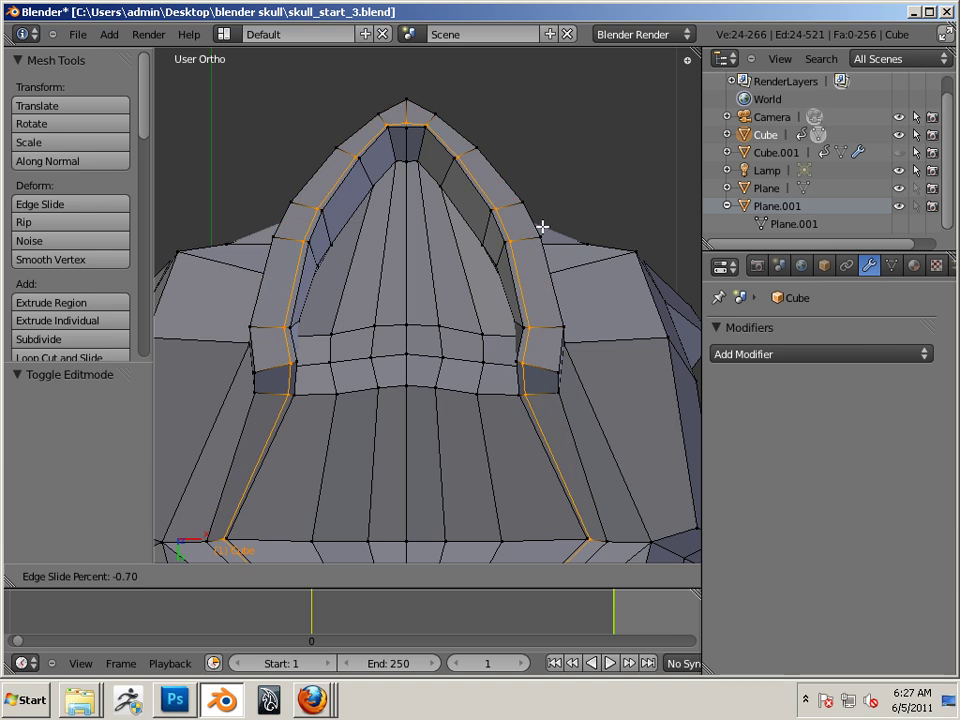
click(550, 224)
middle_drag(557, 221, 615, 403)
scroll(560, 390, down, 5)
middle_drag(516, 373, 470, 333)
scroll(506, 388, up, 1)
scroll(469, 347, up, 2)
Display the skull as wireframe over the front reference image and return to Edit Mode
key(KP_1)
key(Tab)
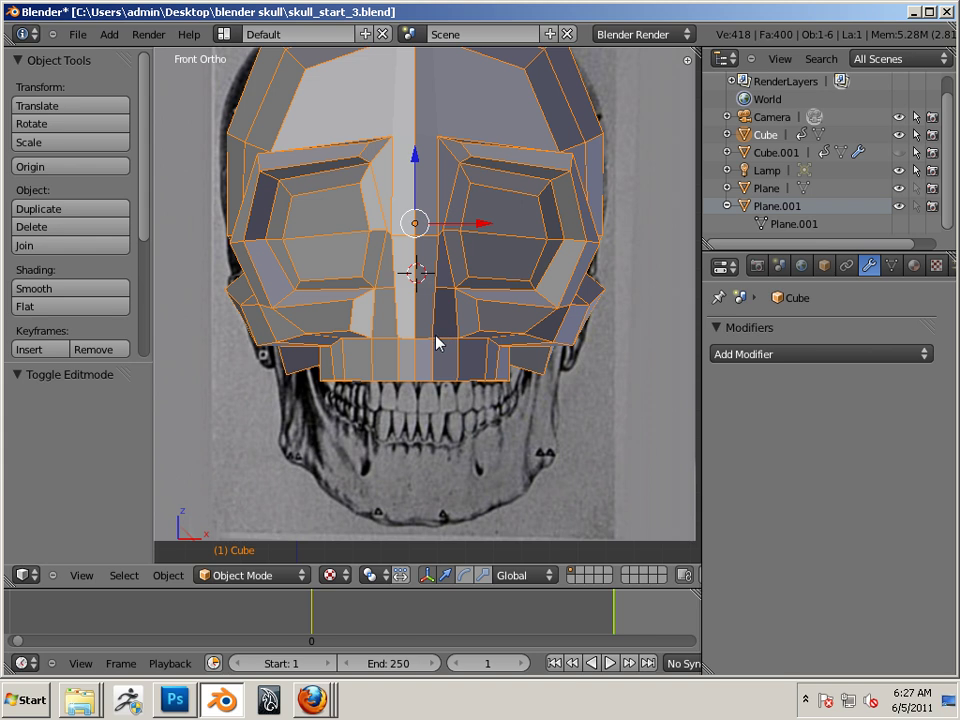
key(z)
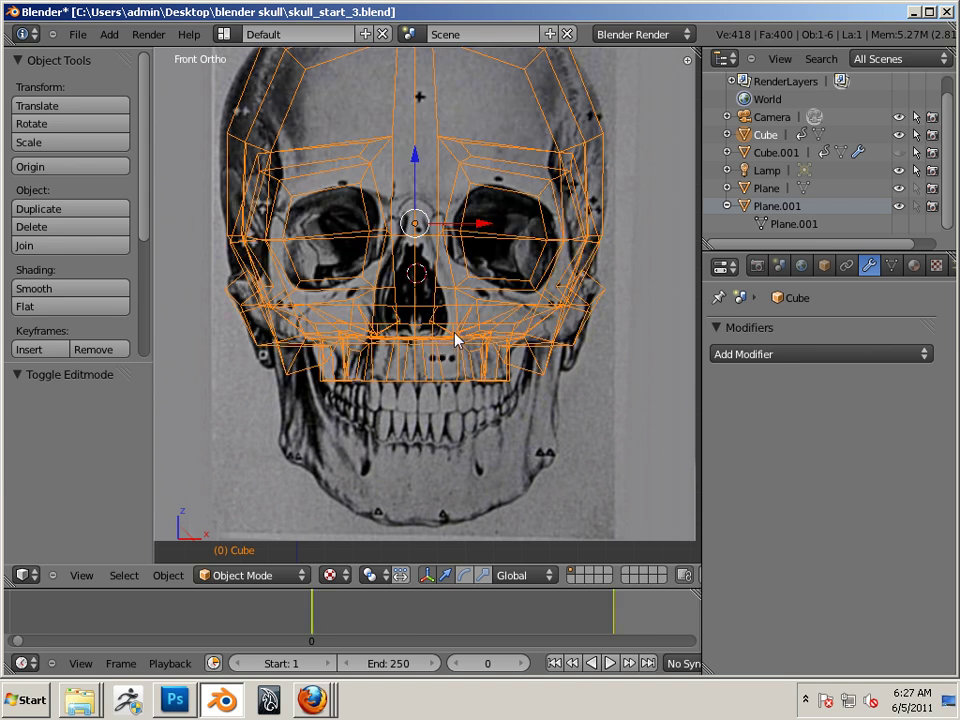
scroll(472, 362, up, 2)
middle_drag(472, 362, 520, 505)
key(Tab)
Enable face selection and box-select all the skull's faces behind the facial region, finishing in the right side view
middle_drag(647, 355, 501, 525)
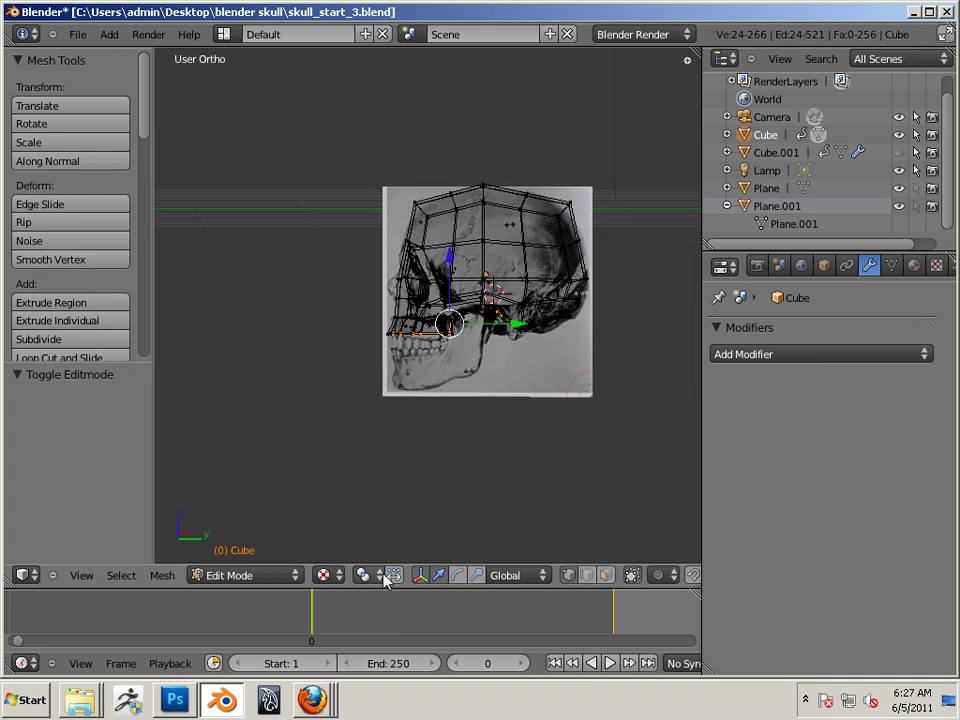
click(606, 575)
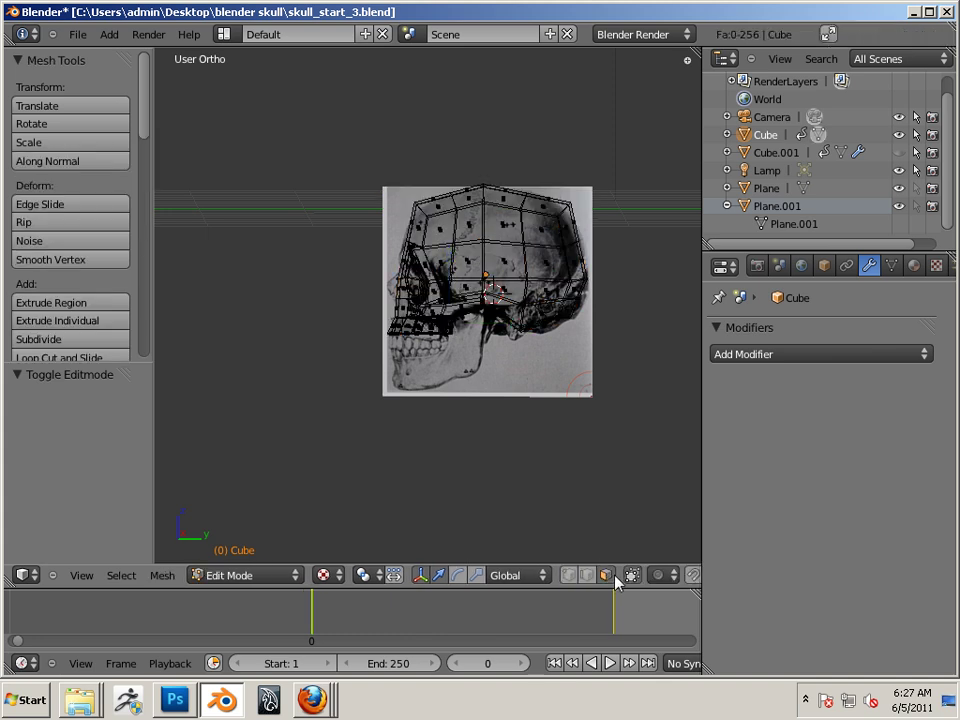
ctrl+middle_drag(556, 291, 572, 386)
shift+middle_drag(579, 318, 523, 323)
drag(652, 128, 410, 452)
middle_drag(453, 414, 506, 525)
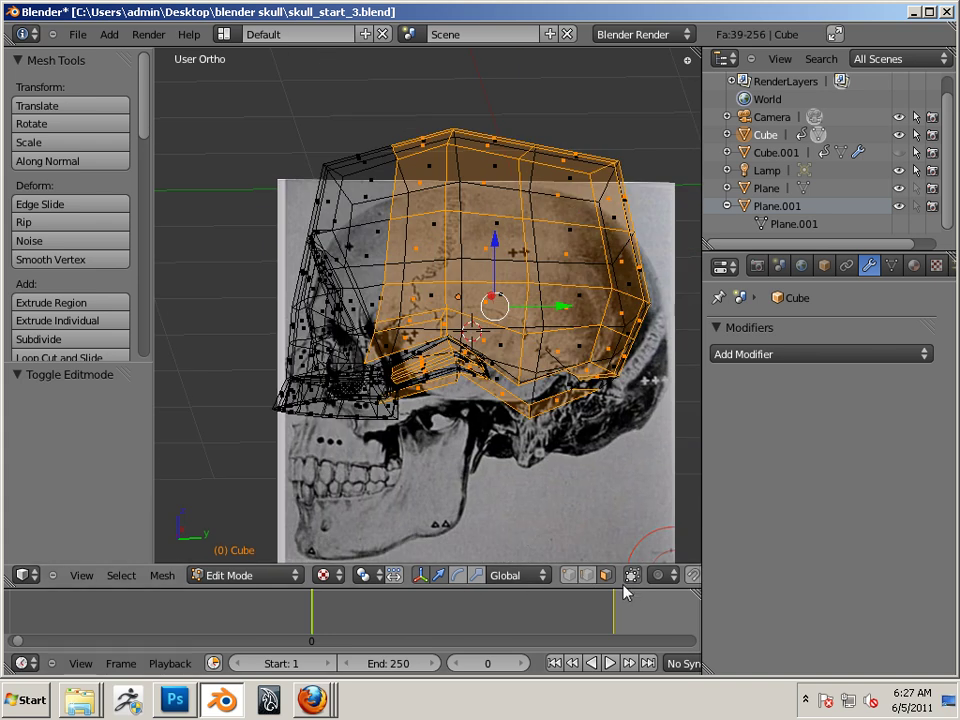
scroll(632, 520, down, 2)
drag(630, 150, 410, 424)
middle_drag(431, 474, 509, 485)
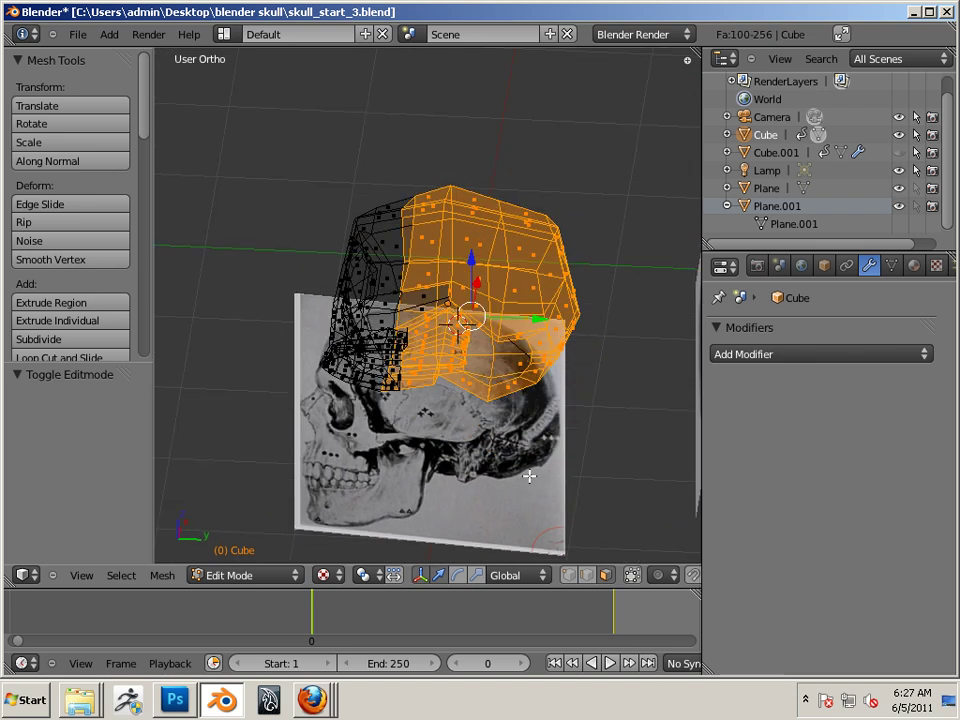
key(KP_3)
key(b)
drag(621, 146, 372, 431)
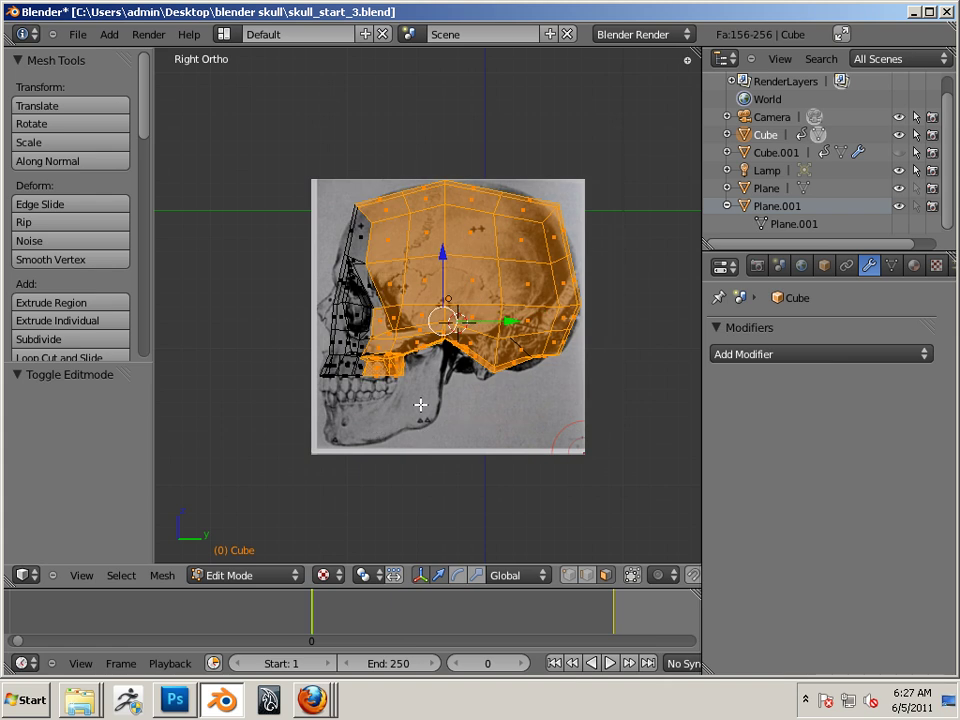
key(ctrl+h)
key(shift+h)
key(ctrl+z)
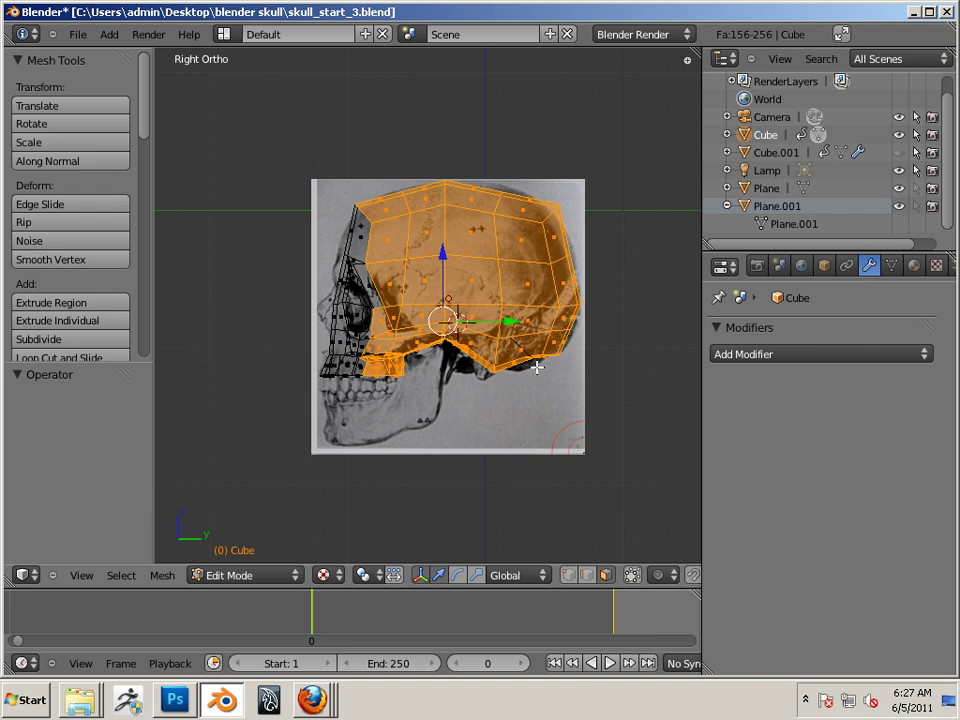
click(120, 576)
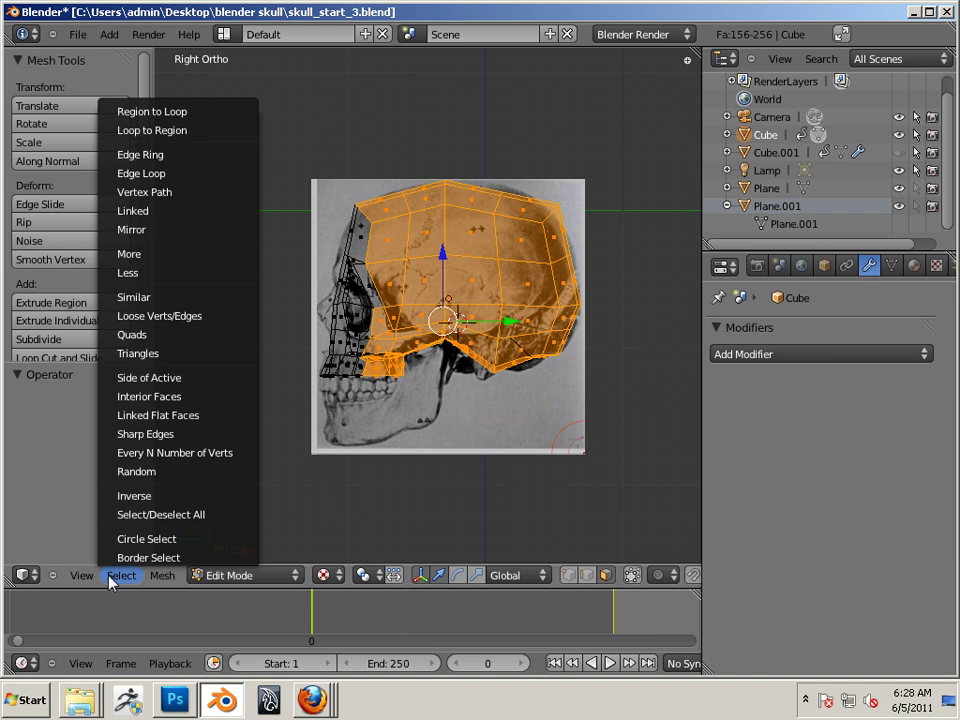
click(137, 500)
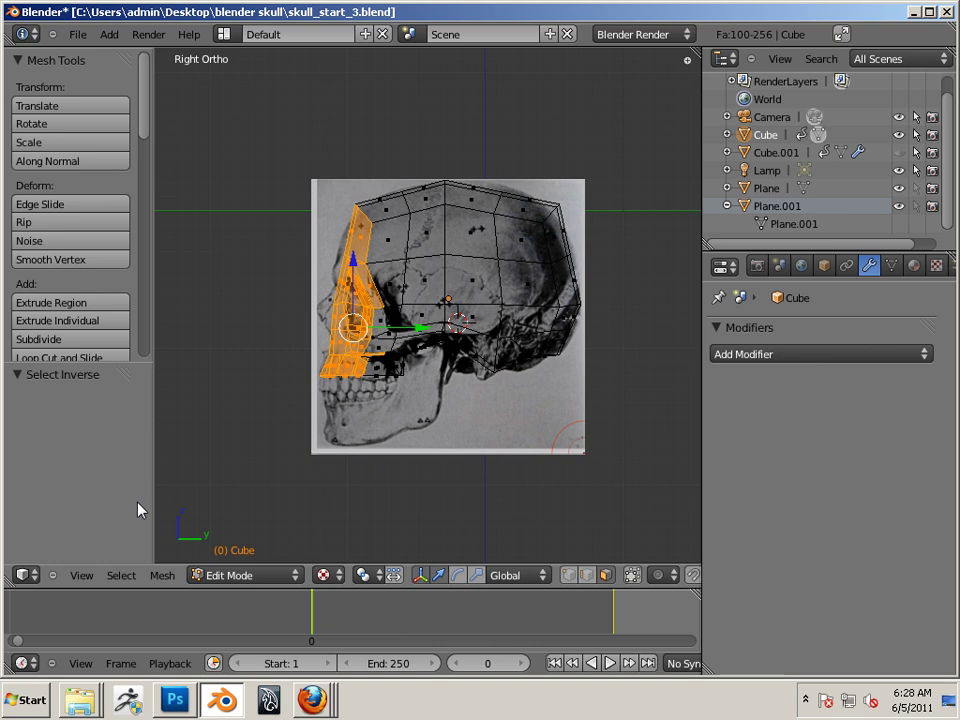
click(94, 578)
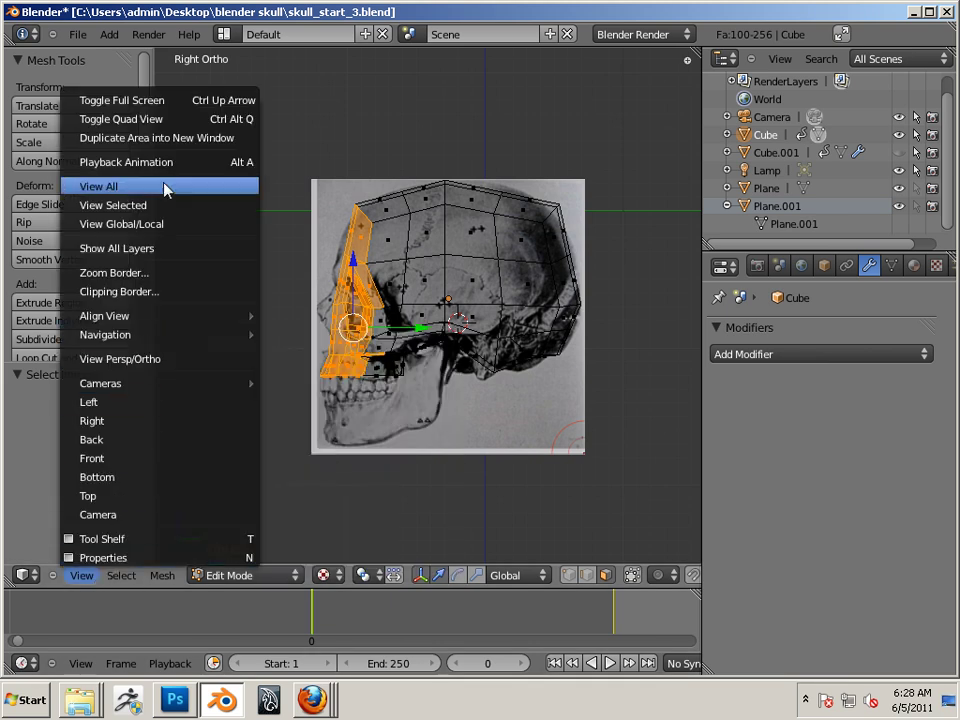
click(120, 576)
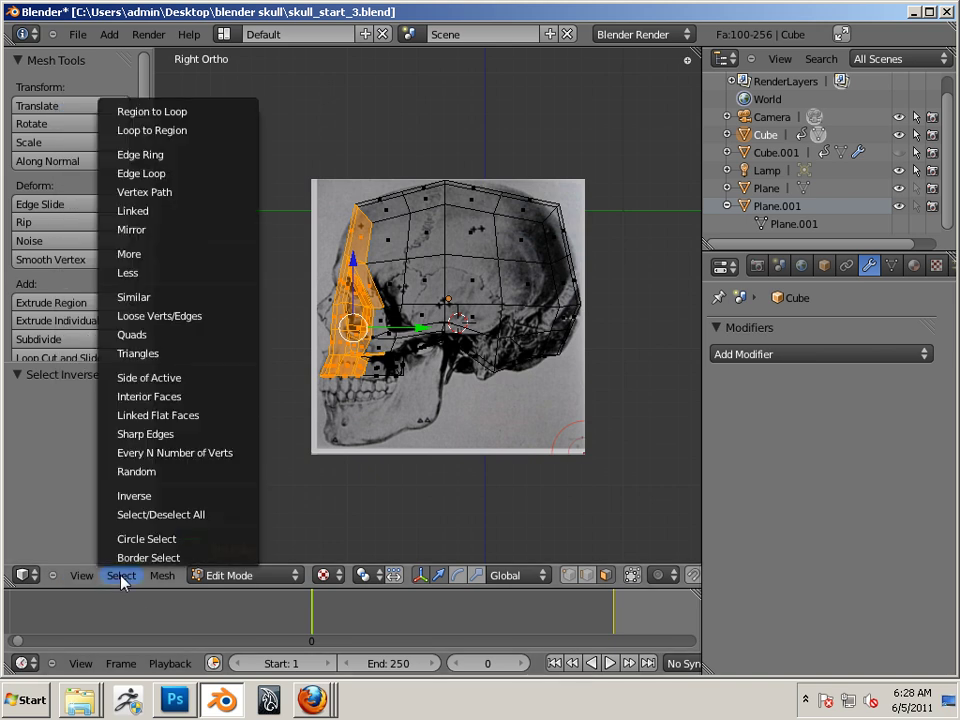
click(162, 580)
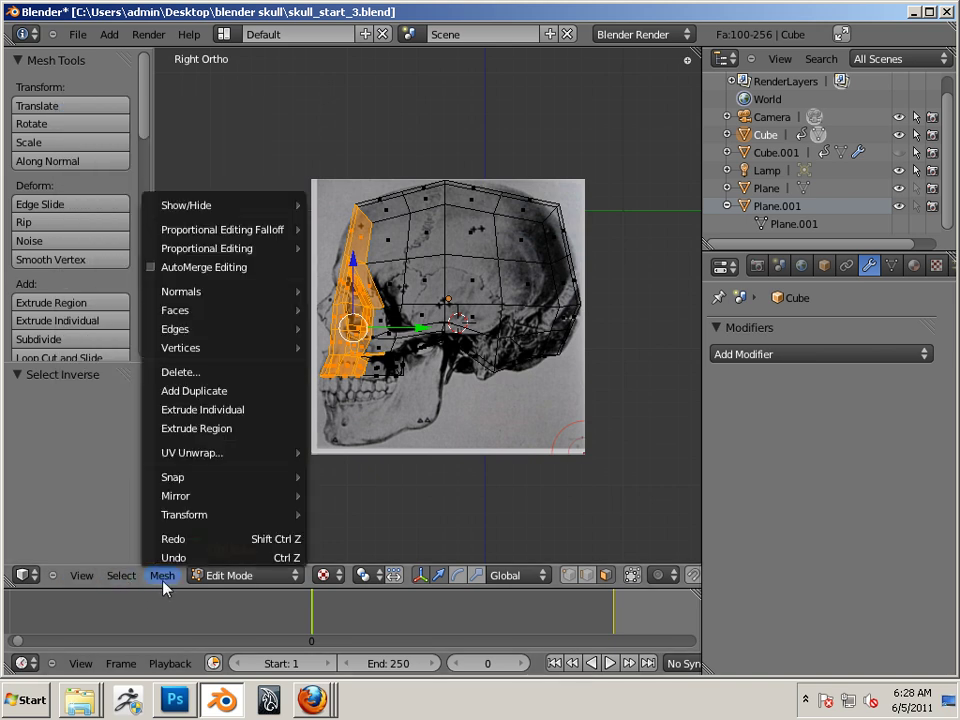
mouse_move(236, 208)
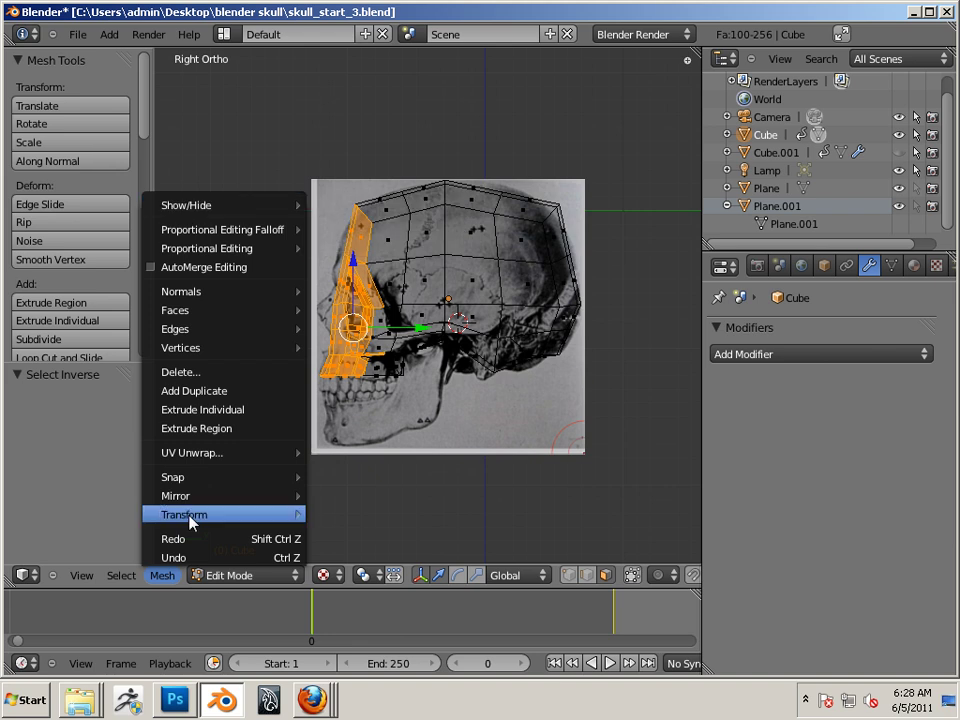
click(121, 575)
click(120, 495)
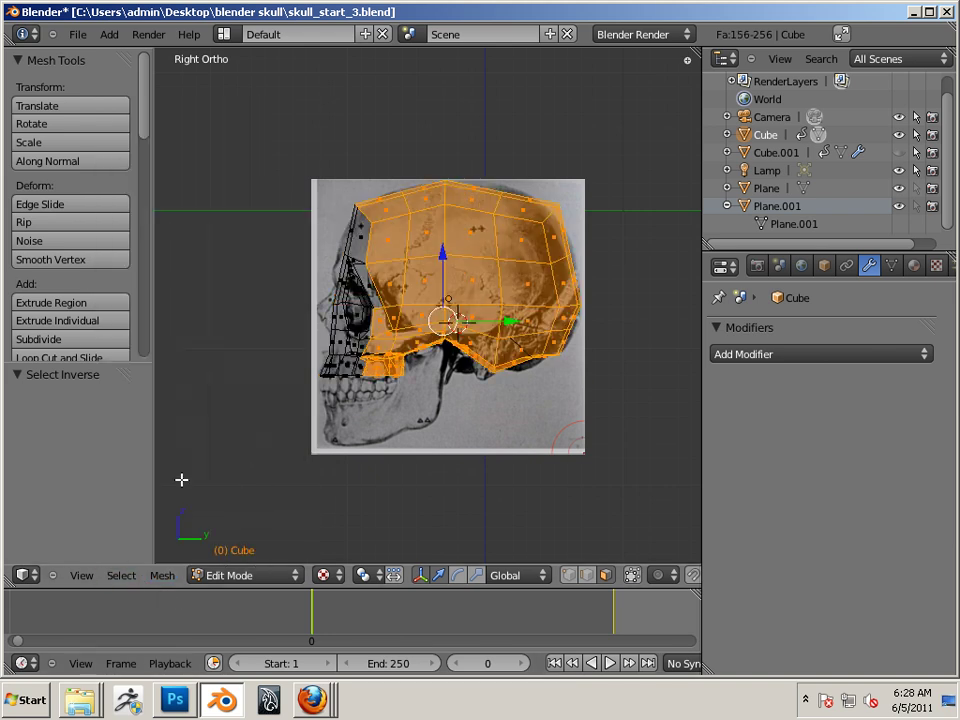
Hide the selected rear faces of the skull
click(165, 577)
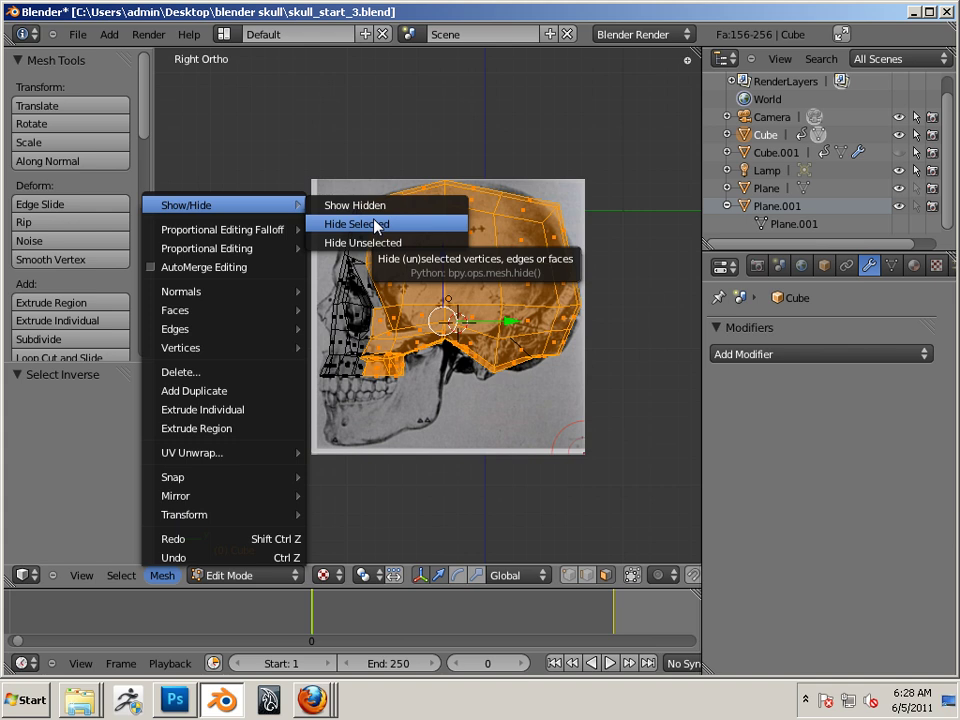
click(376, 226)
middle_drag(277, 278, 430, 351)
scroll(480, 372, up, 6)
scroll(460, 392, down, 4)
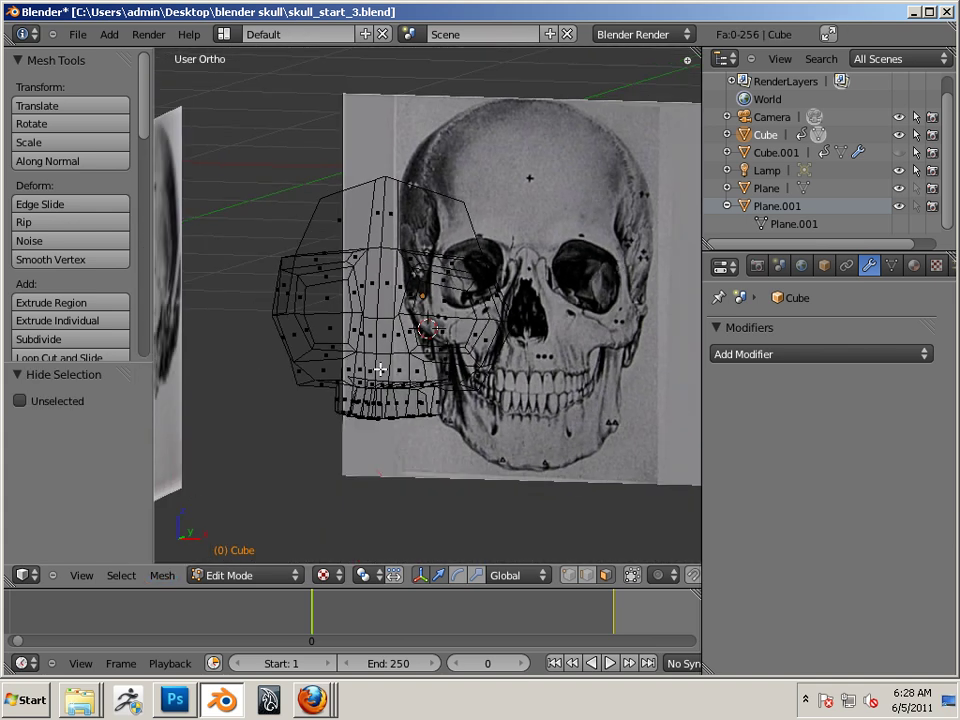
middle_drag(396, 392, 366, 343)
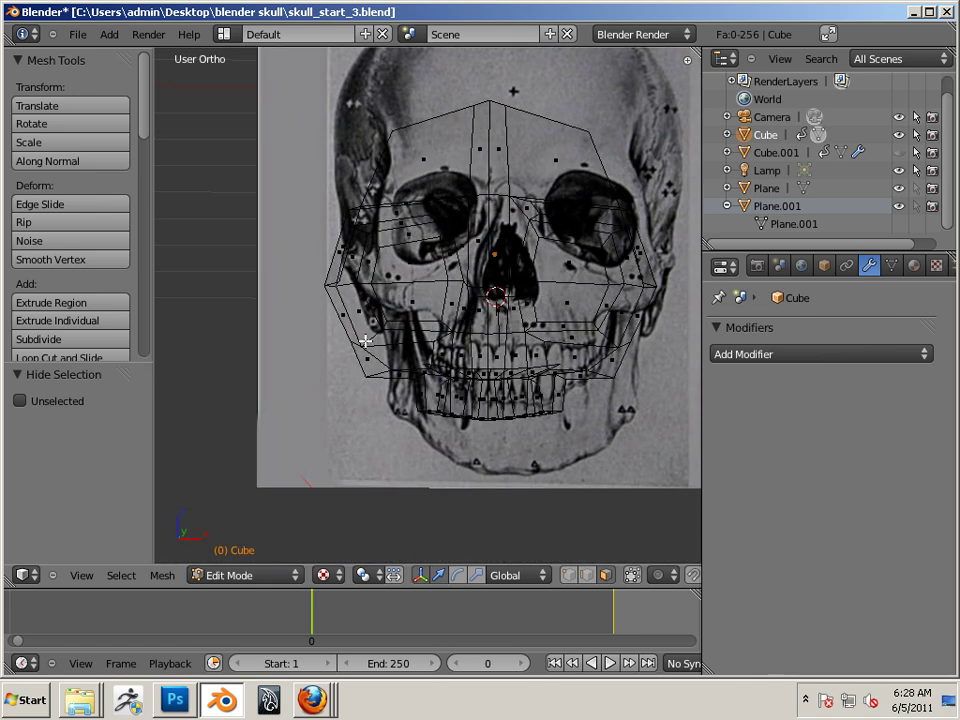
In vertex selection, select the mirrored pair halfway down the nose and scale it by 1.569 along X with the scale manipulator
key(KP_1)
scroll(440, 400, up, 2)
shift+middle_drag(444, 407, 367, 384)
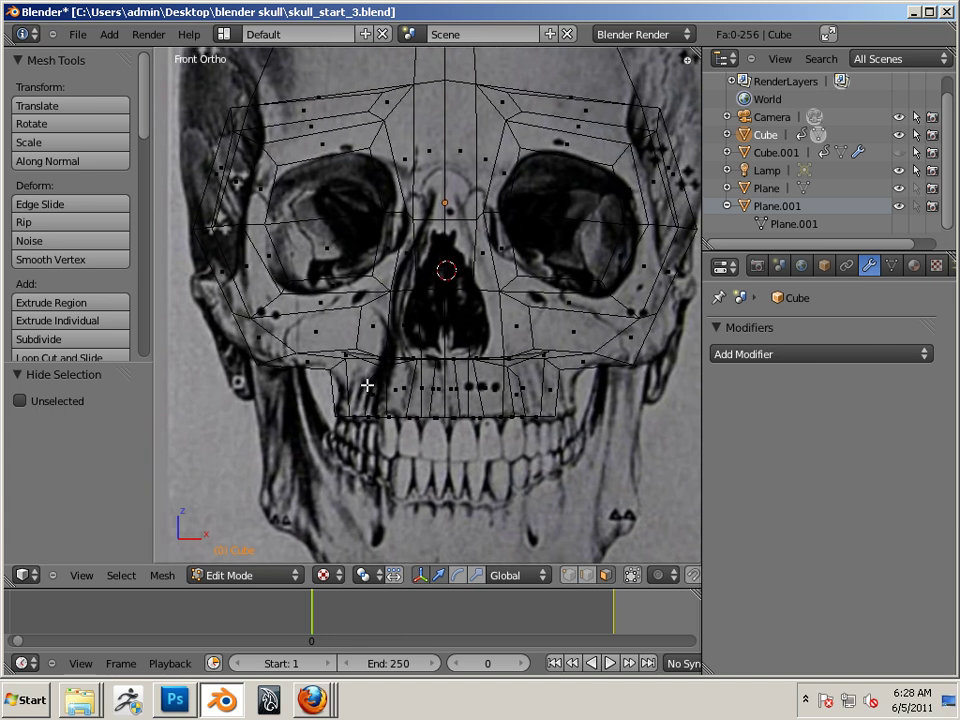
scroll(413, 400, up, 2)
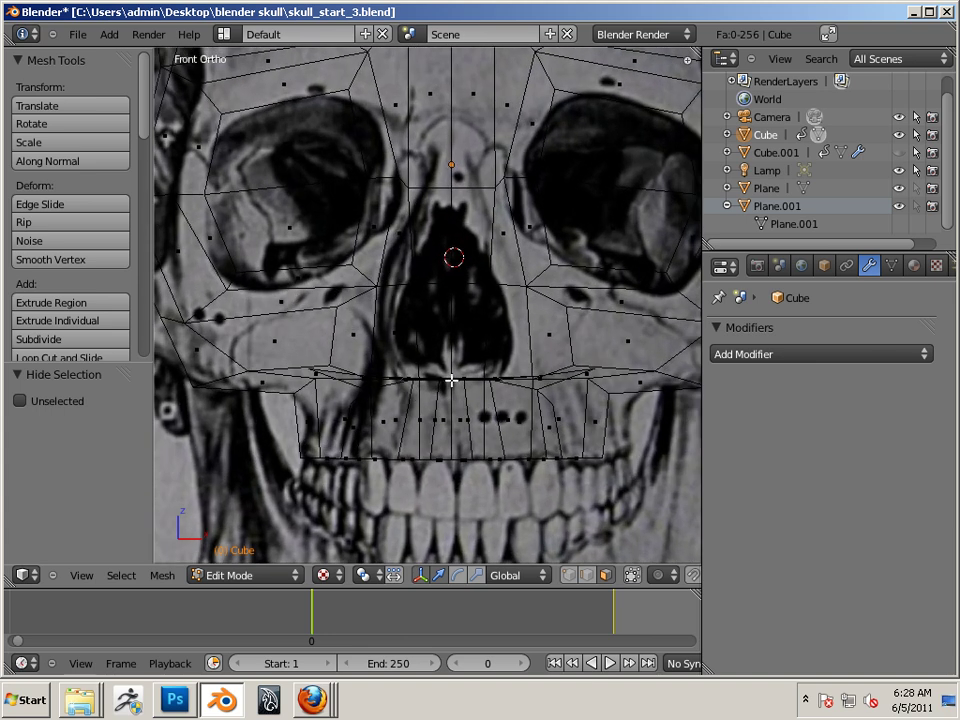
key(Tab)
key(Tab)
middle_drag(503, 344, 513, 317)
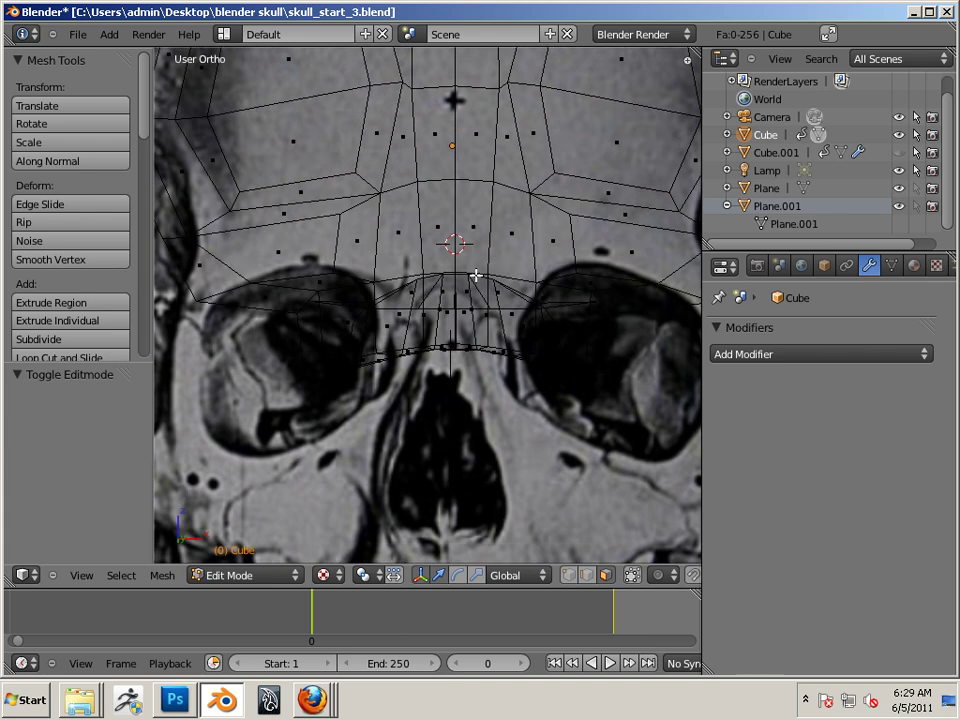
click(568, 575)
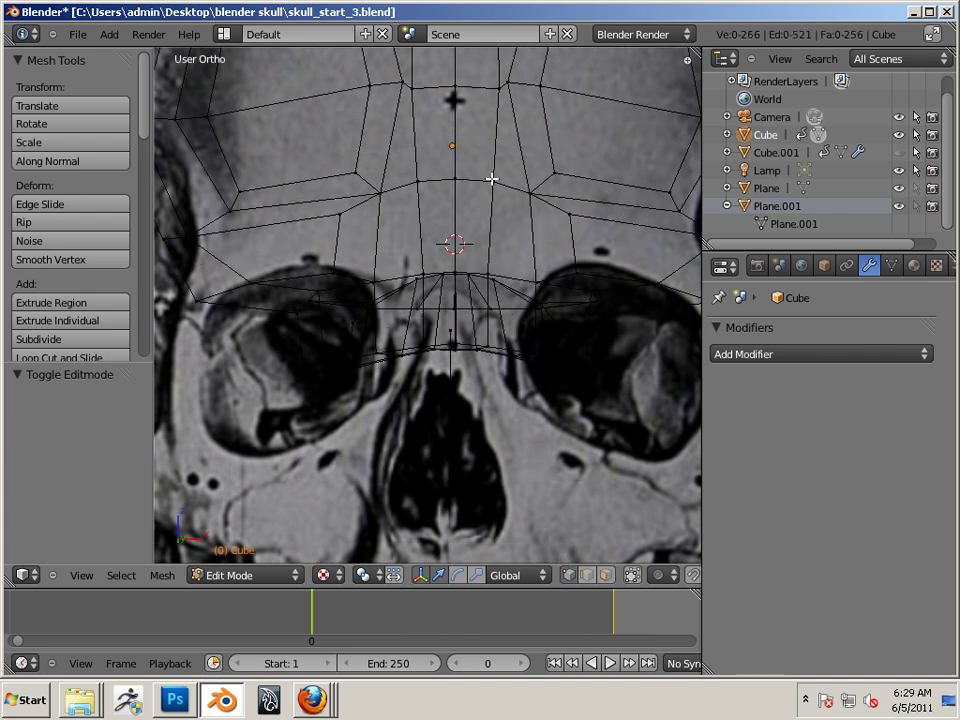
right_click(492, 181)
shift+right_click(425, 185)
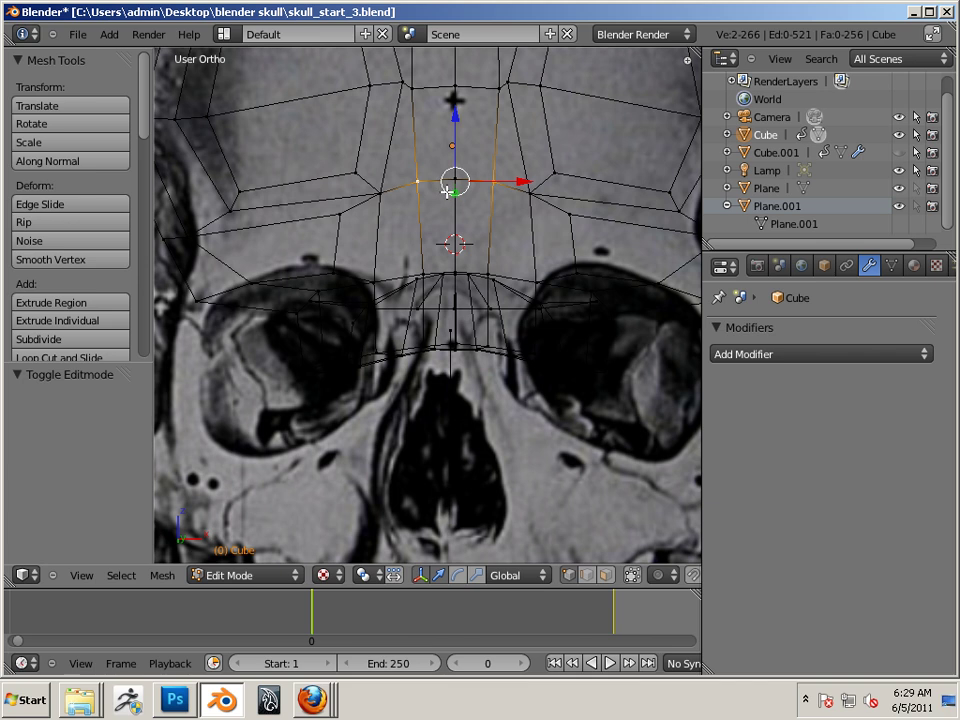
key(ctrl+alt+s)
drag(523, 181, 561, 182)
Select the mirrored vertex pair at the base of the nose and scale it by 2.077 along X
middle_drag(479, 297, 486, 225)
right_click(487, 208)
shift+right_click(425, 207)
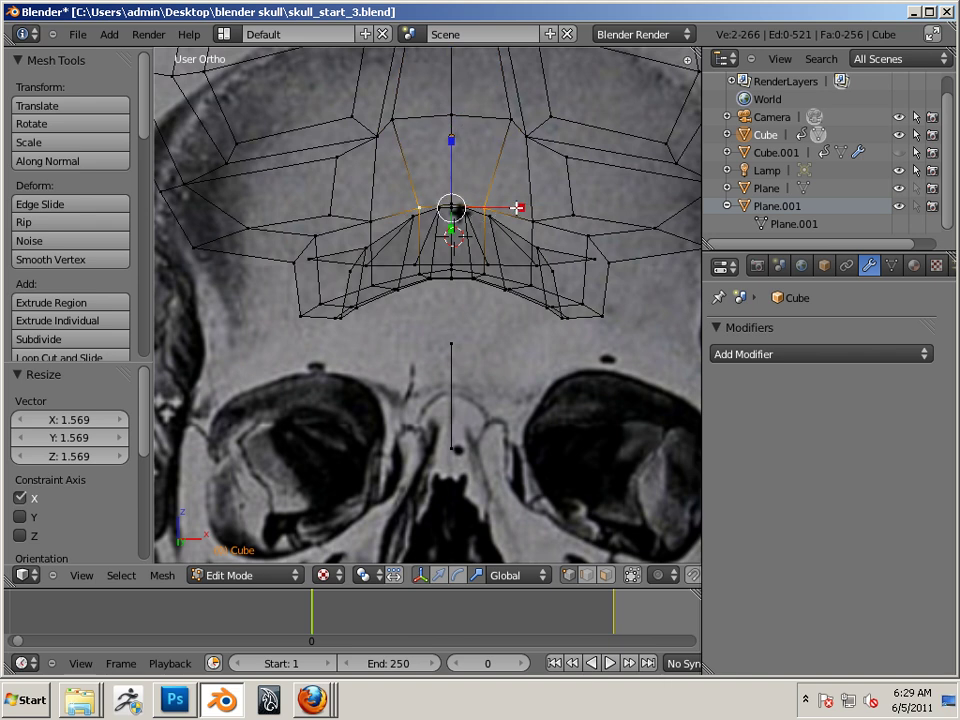
drag(516, 208, 586, 219)
Reselect the mid-nose vertex pair in the front view and scale it by 0.872 along X
ctrl+middle_drag(586, 219, 497, 239)
right_click(470, 255)
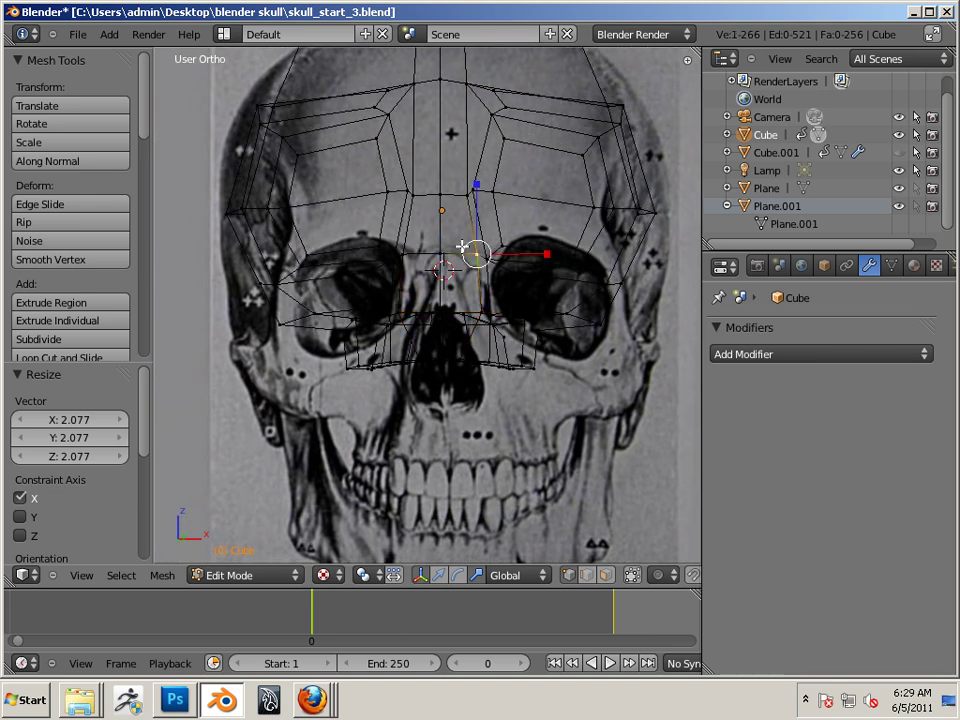
key(KP_1)
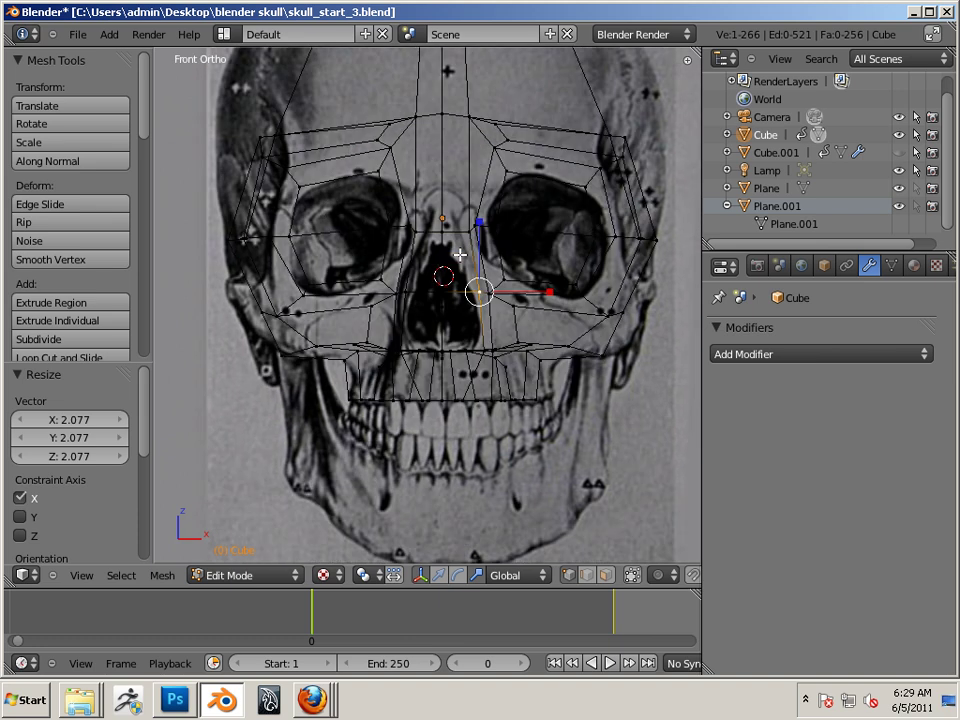
scroll(459, 255, up, 4)
shift+right_click(381, 277)
key(s)
key(x)
click(522, 275)
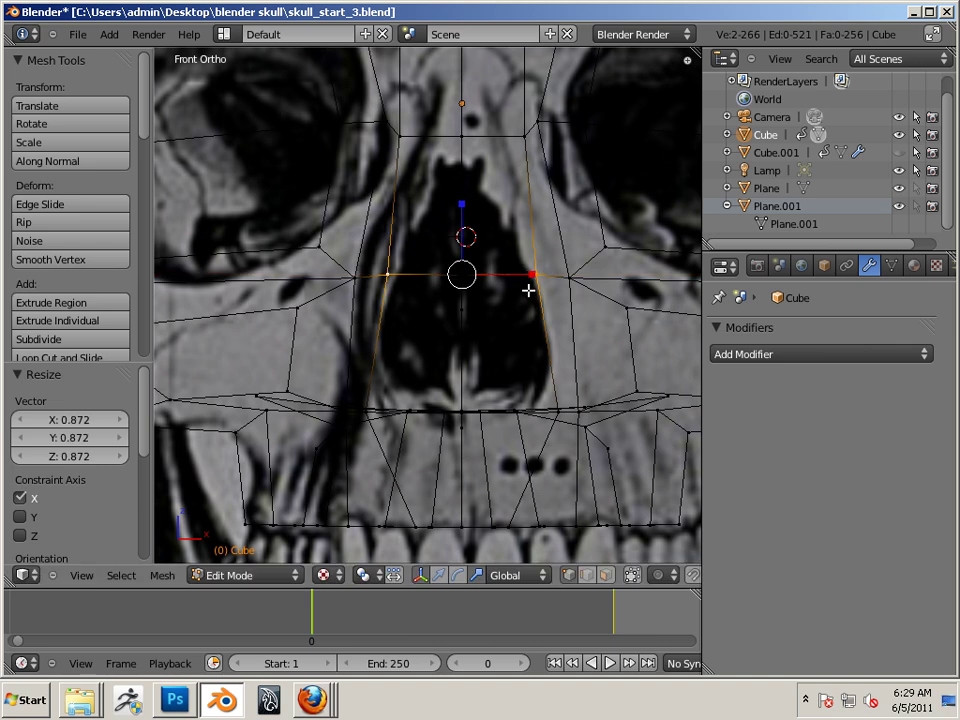
Reselect the vertex pair at the base of the nose and scale it by 1.040 along X in the front view
mouse_move(531, 326)
middle_down()
mouse_move(533, 341)
mouse_move(540, 312)
middle_up()
right_click(590, 230)
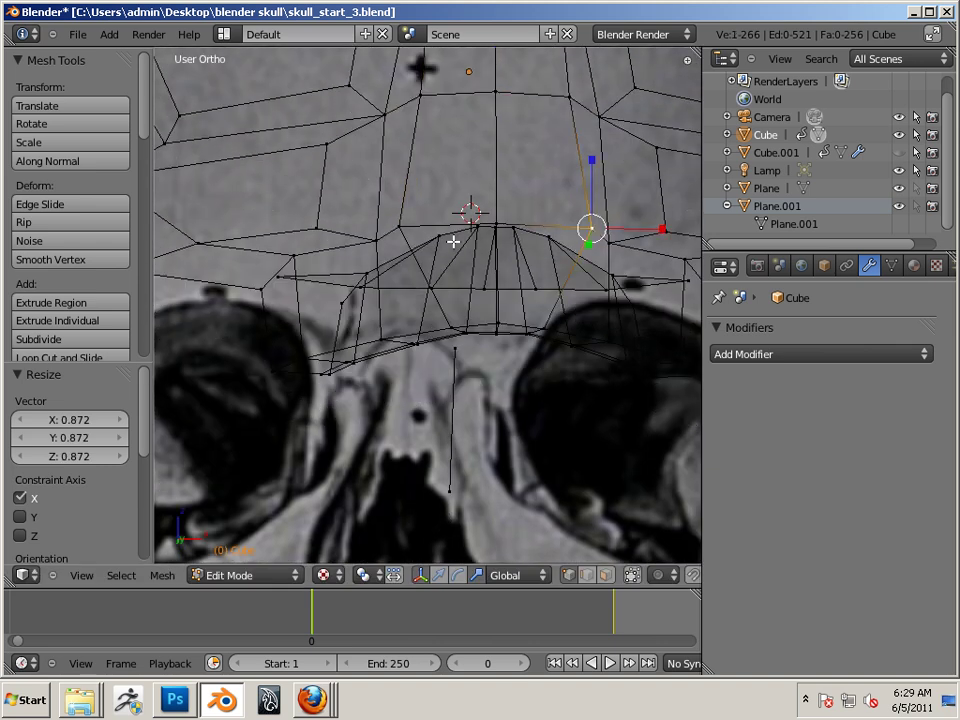
shift+right_click(402, 226)
key(KP_1)
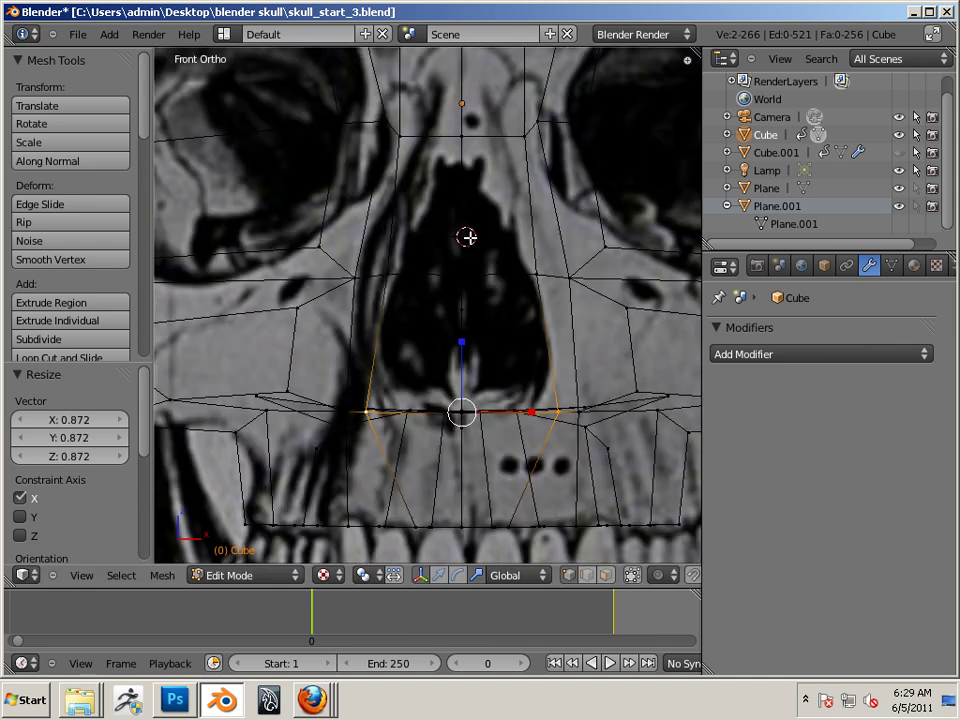
key(s)
click(536, 410)
Widen the mid-nose vertex pair by scaling it 1.227 along X
right_click(537, 272)
shift+right_click(388, 275)
key(s)
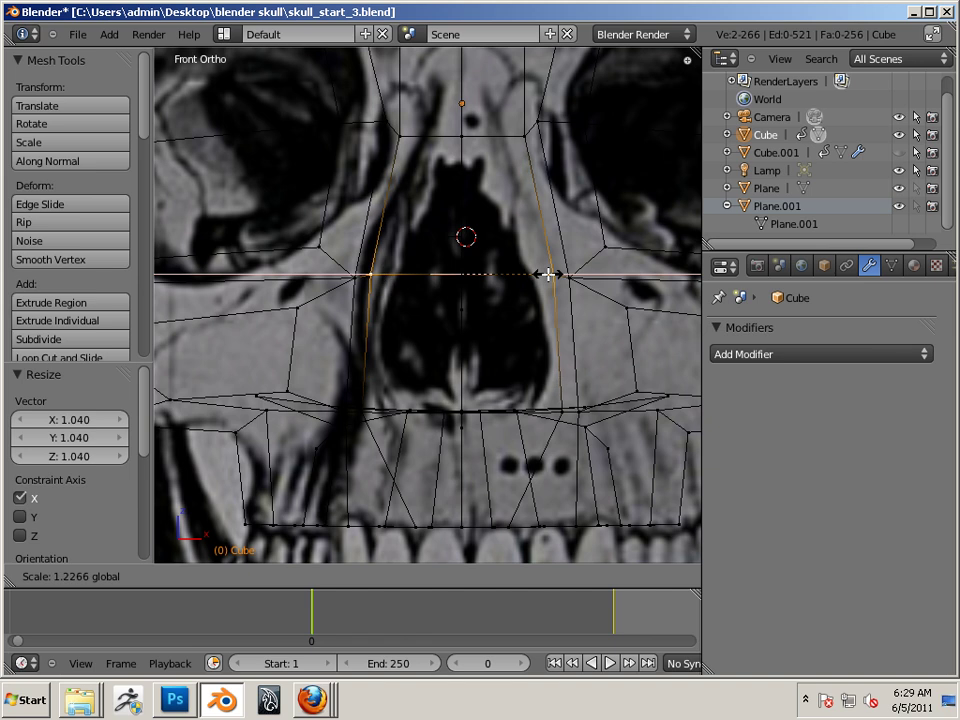
click(551, 274)
Move the center vertex above the nasal opening 0.045 along Z, and select the mid-nose vertex on the positive X side
shift+middle_drag(524, 172, 534, 240)
right_click(484, 191)
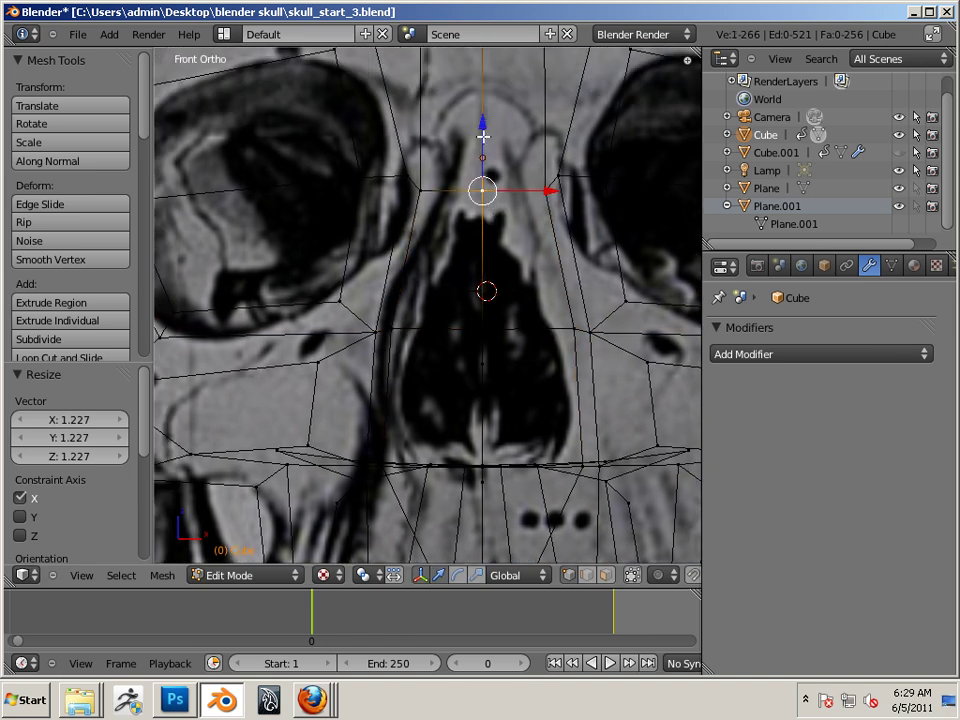
key(g)
key(z)
click(483, 98)
right_click(533, 348)
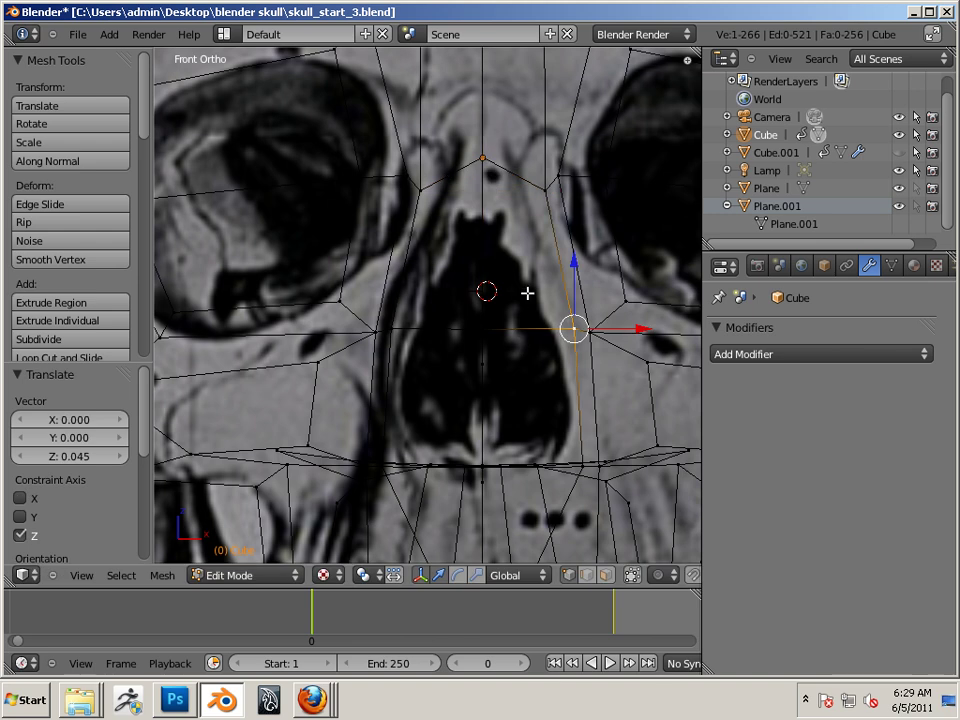
Switch to face selection and select the four faces that cover the nasal opening
key(a)
scroll(536, 294, down, 2)
middle_drag(536, 294, 501, 275)
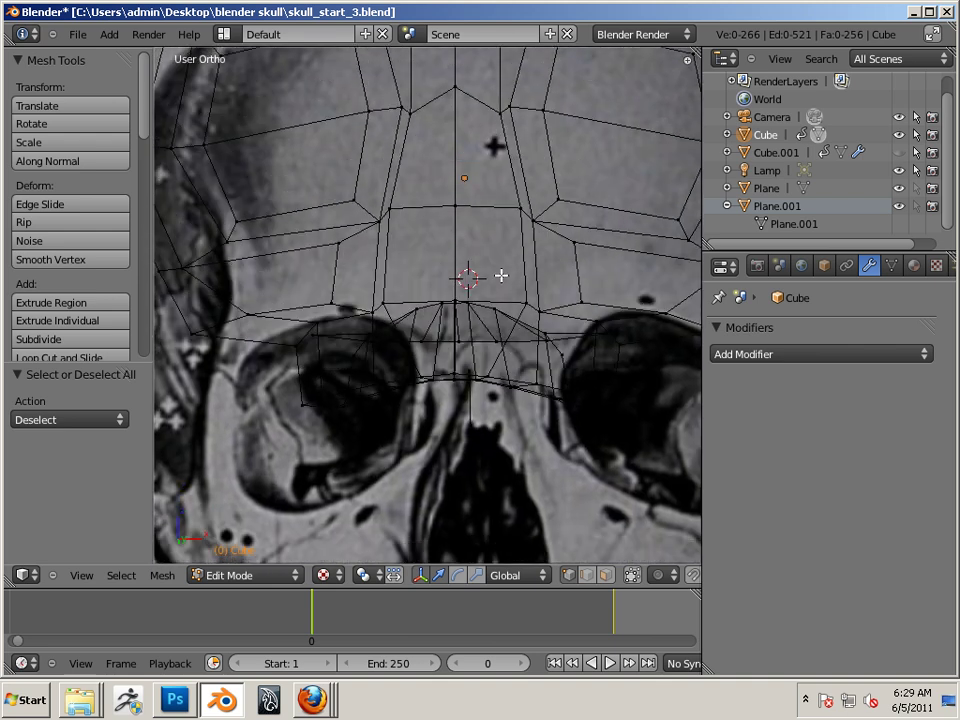
click(606, 575)
right_click(499, 276)
right_click(479, 168)
right_click(439, 164)
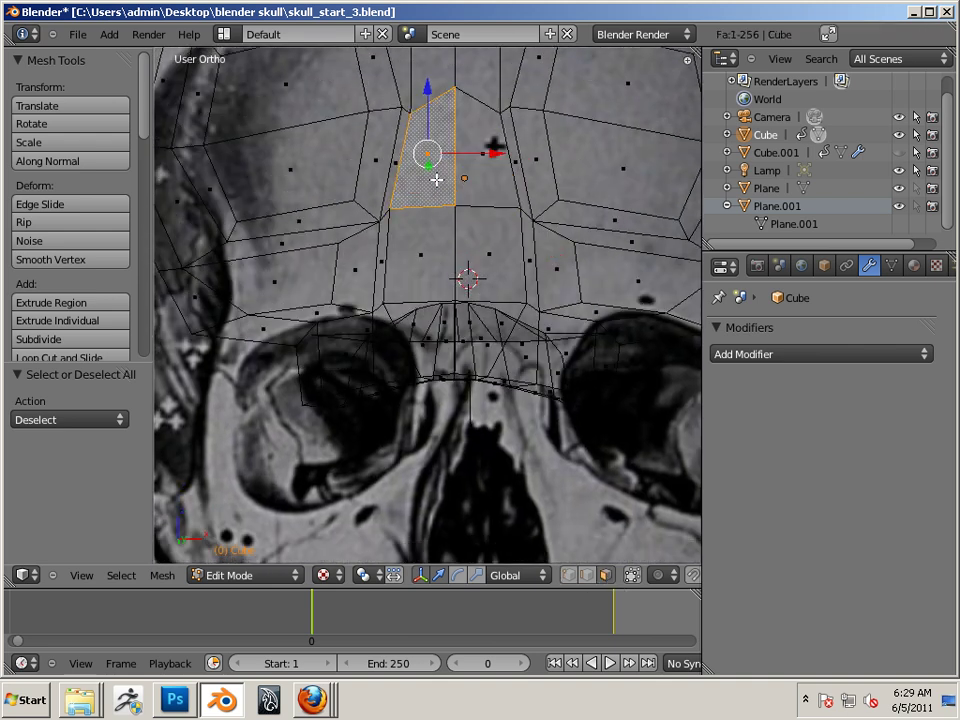
shift+right_click(424, 240)
shift+right_click(490, 258)
shift+right_click(494, 189)
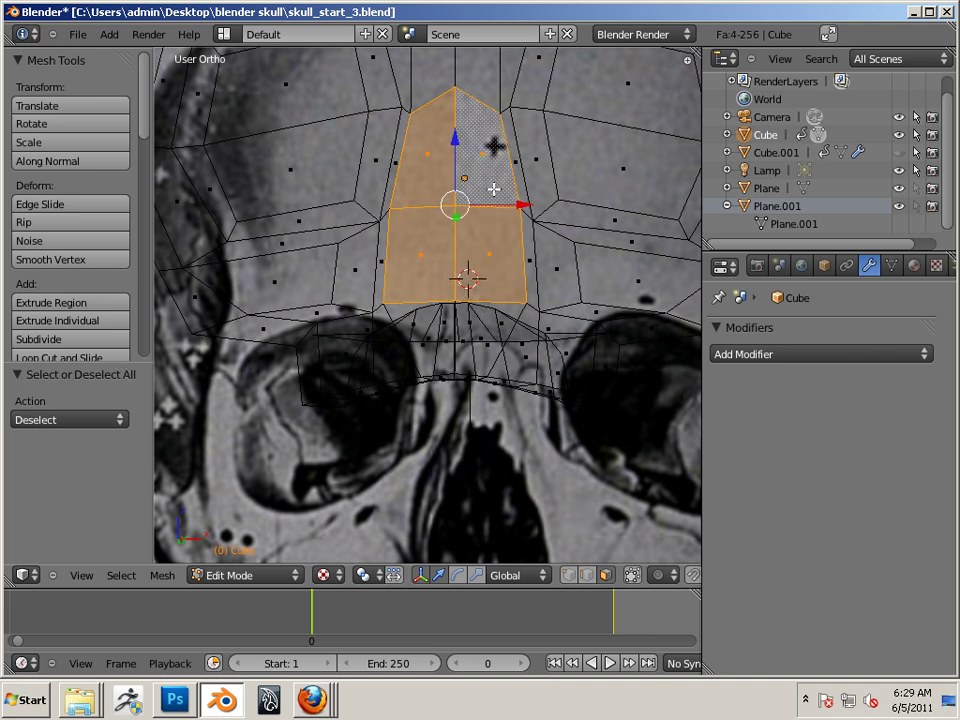
Inset the four nasal faces by 0.06 with 0.00 extrusion and move them 0.003 along Y in the right view
key(space)
click(532, 213)
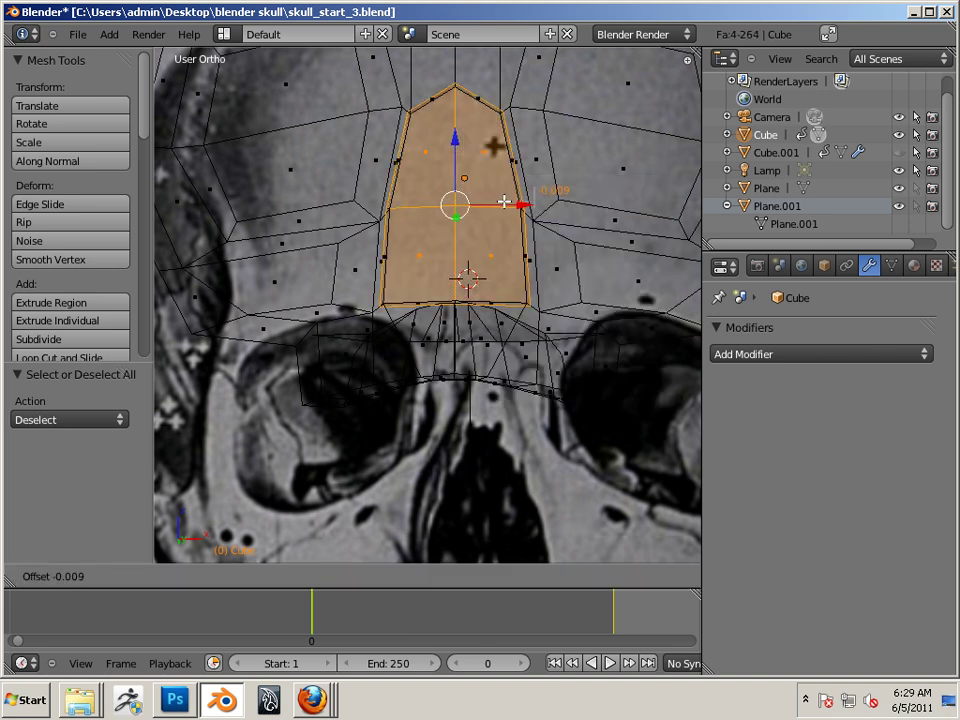
click(720, 360)
middle_drag(720, 360, 470, 318)
key(KP_1)
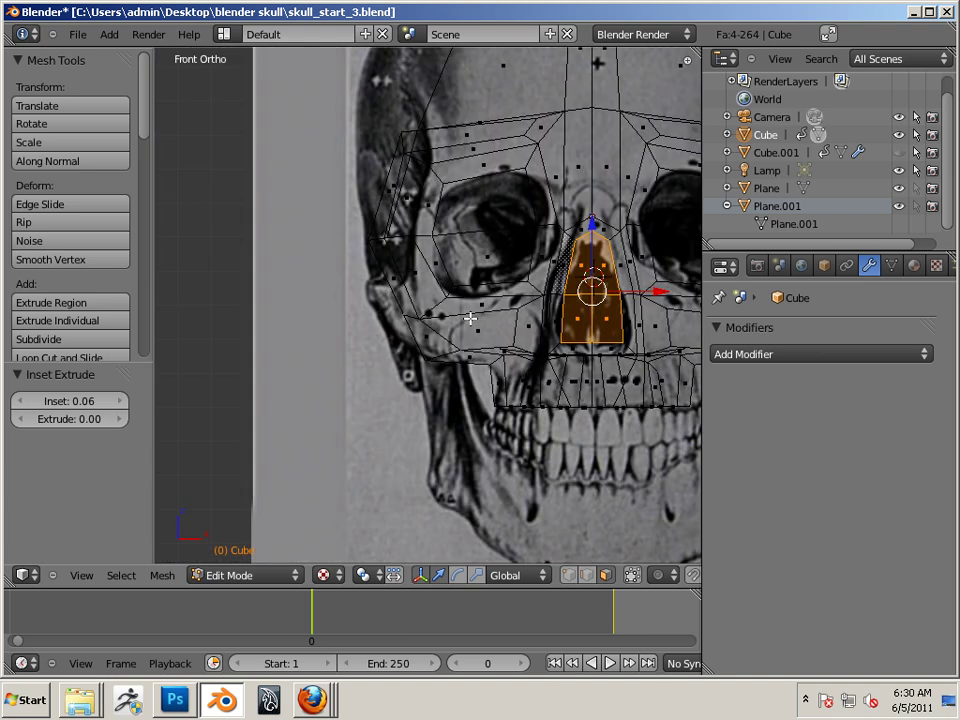
key(KP_3)
key(KP_Decimal)
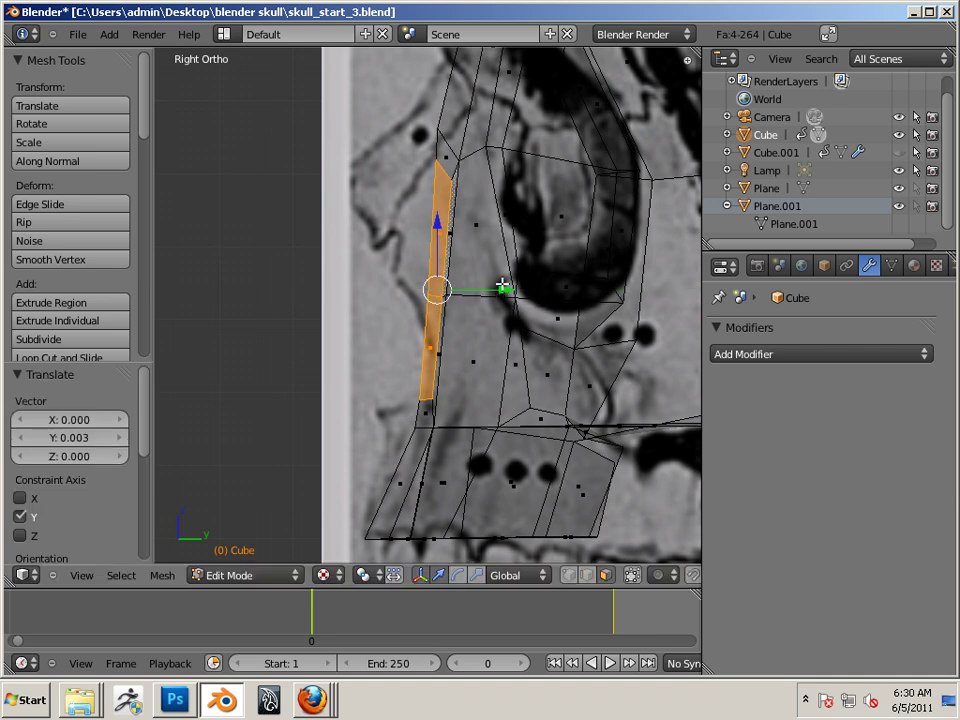
Switch to vertex selection and pull the center vertex above the nasal opening forward to the nasal bone tip in the side reference
right_click(439, 135)
alt+right_click(433, 97)
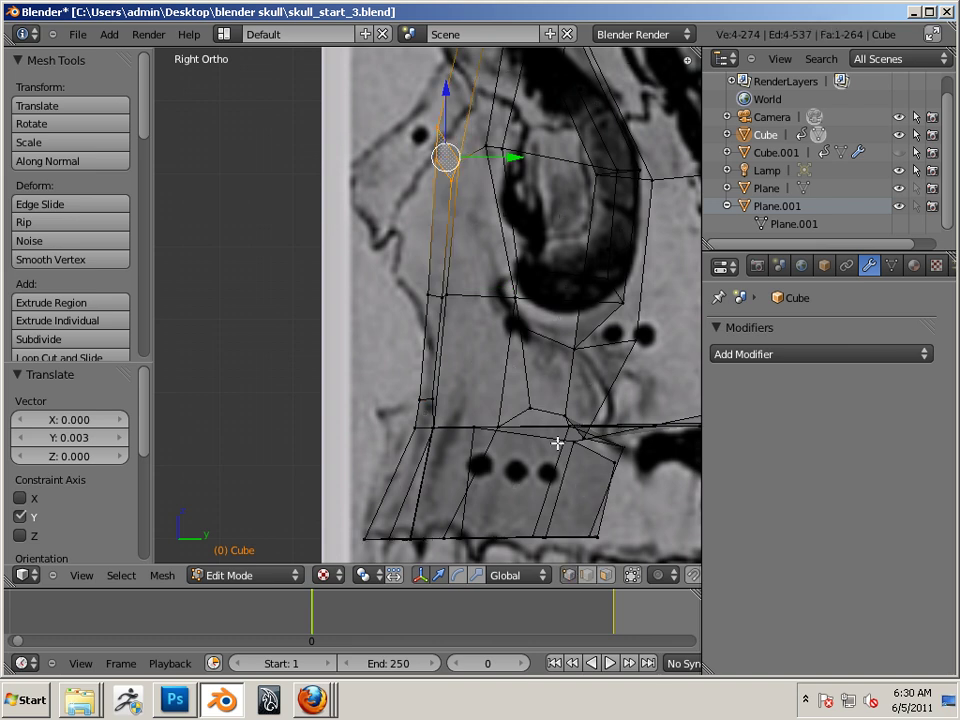
right_click(449, 133)
key(g)
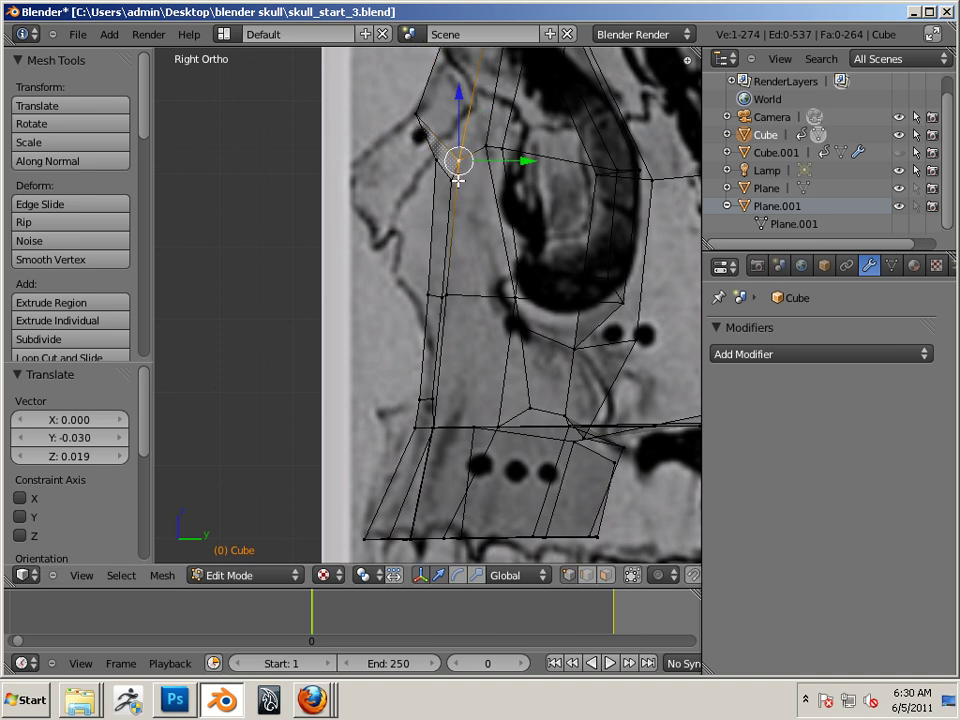
right_click(416, 112)
key(g)
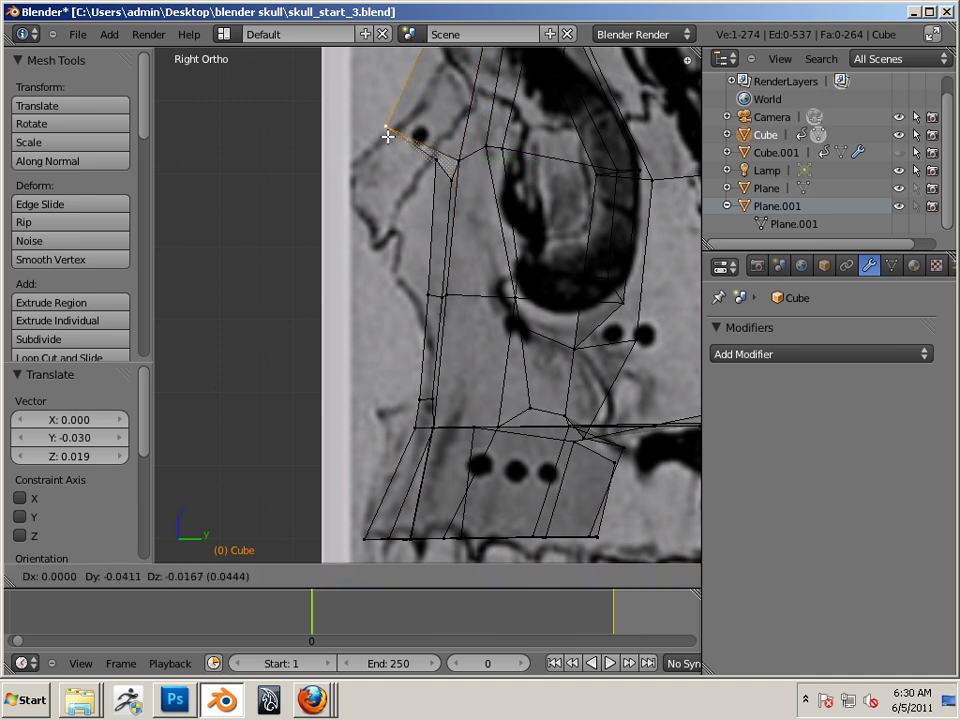
click(356, 174)
Lower the inset's top center vertex, and move its neighboring vertex pair -0.014 along Y and -0.022 along Z
shift+middle_drag(422, 184, 458, 175)
click(476, 153)
right_click(470, 152)
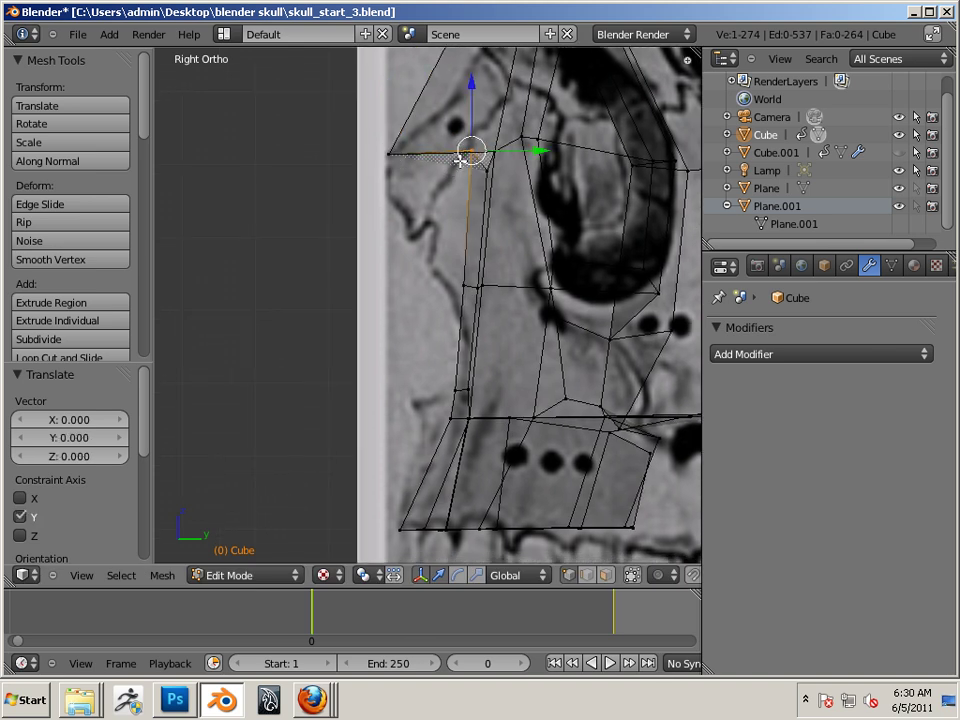
key(g)
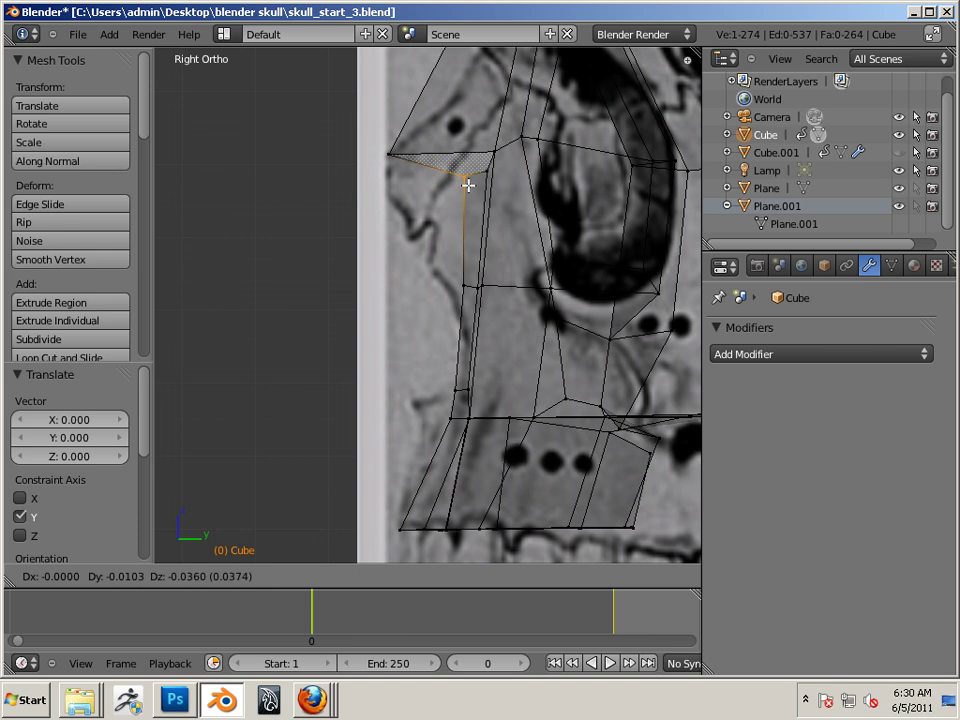
click(467, 179)
key(a)
right_click(491, 178)
key(g)
click(484, 197)
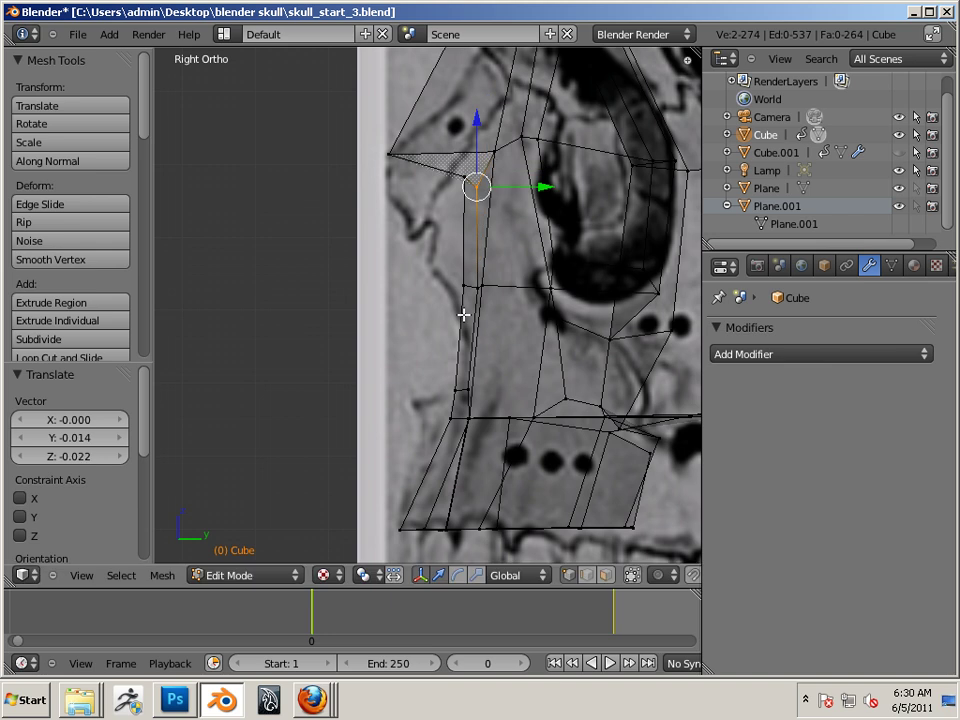
Move the center vertex below the nasal opening -0.046 along Y and 0.017 along Z to match the nasal spine
shift+middle_drag(456, 317, 526, 177)
right_click(509, 286)
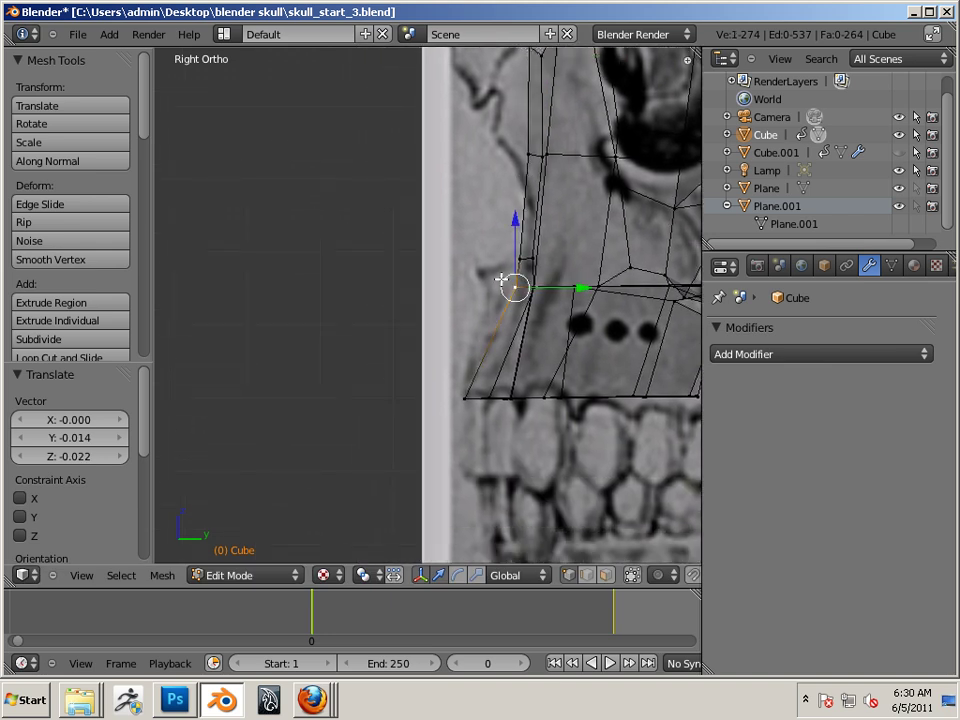
key(g)
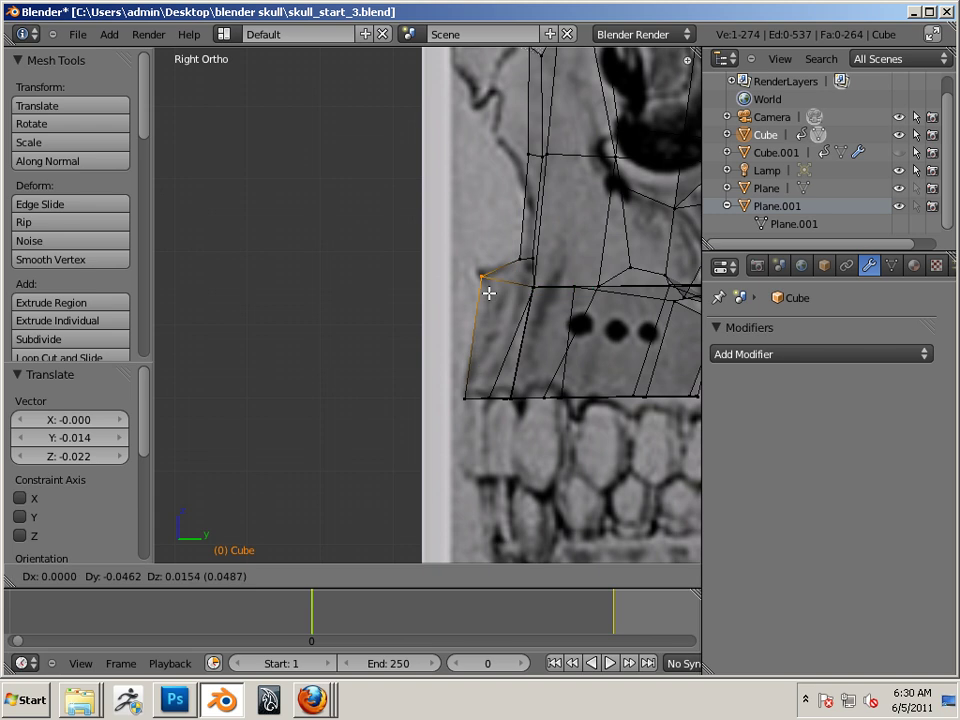
click(489, 286)
Select the five overlapping vertices behind the nasal spine and move them 0.004 along Y and 0.022 along Z
alt+right_click(538, 292)
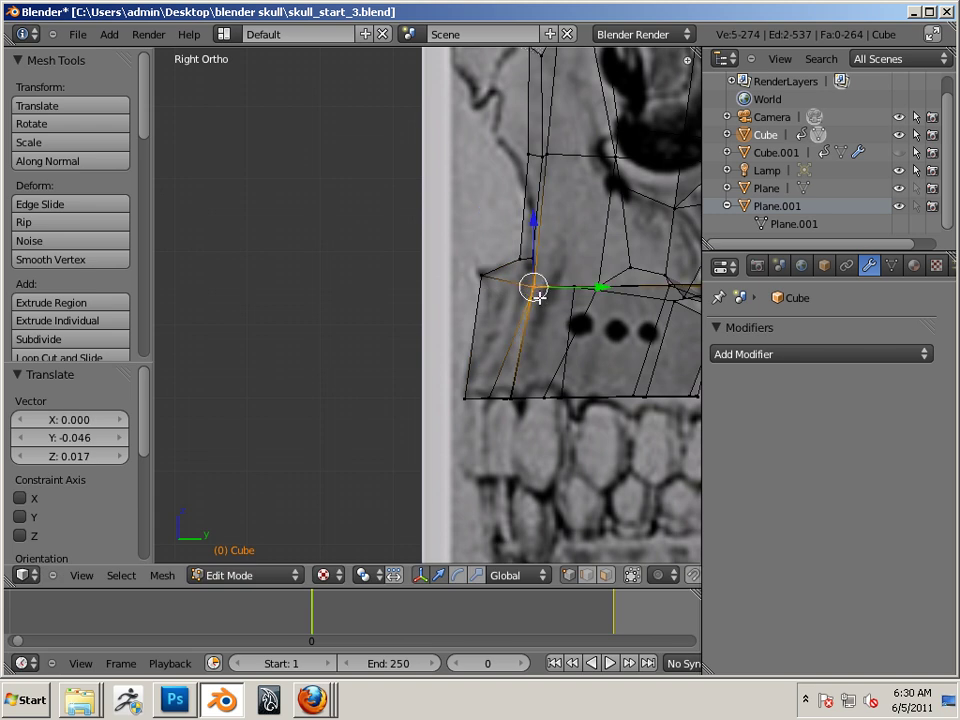
key(g)
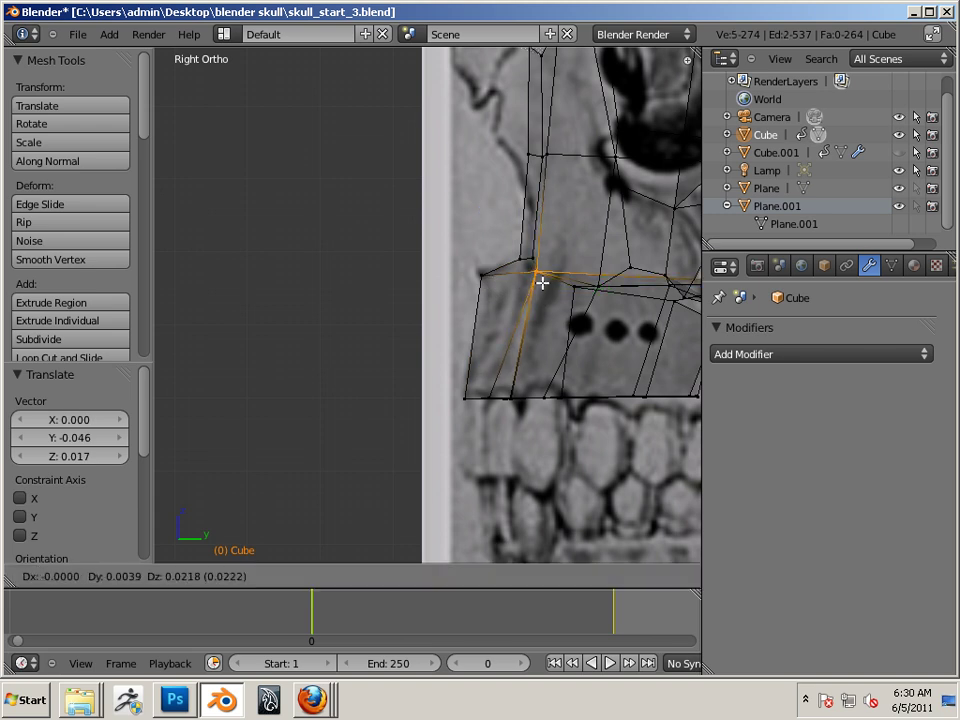
click(542, 283)
Select the three top vertices of the nasal inset and move them -0.030 along Y and -0.037 along Z
shift+middle_drag(510, 182, 533, 286)
right_click(551, 160)
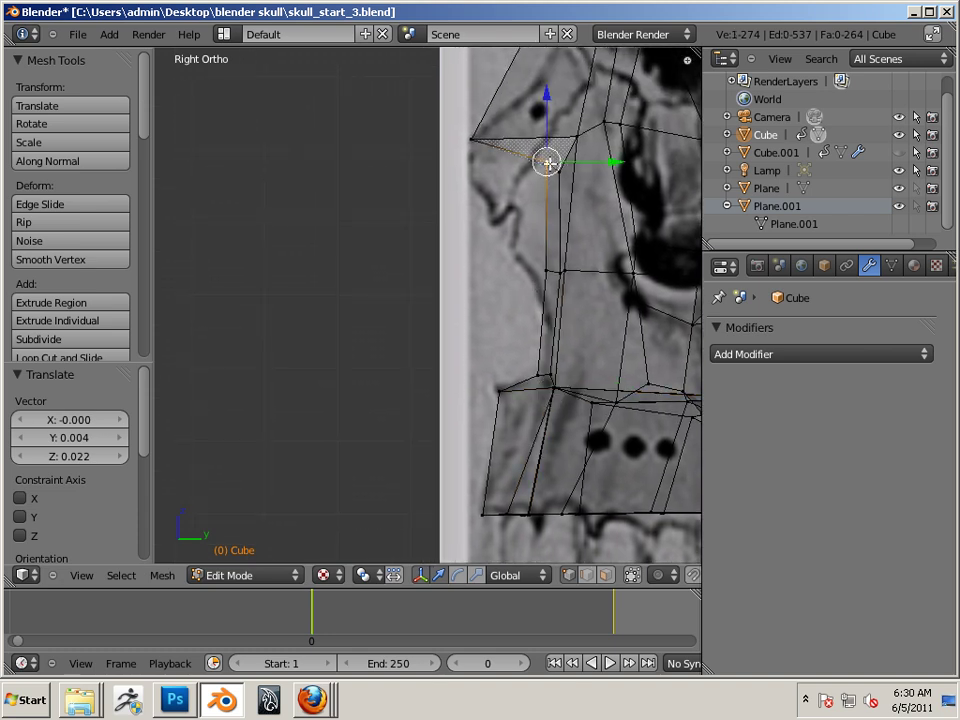
key(g)
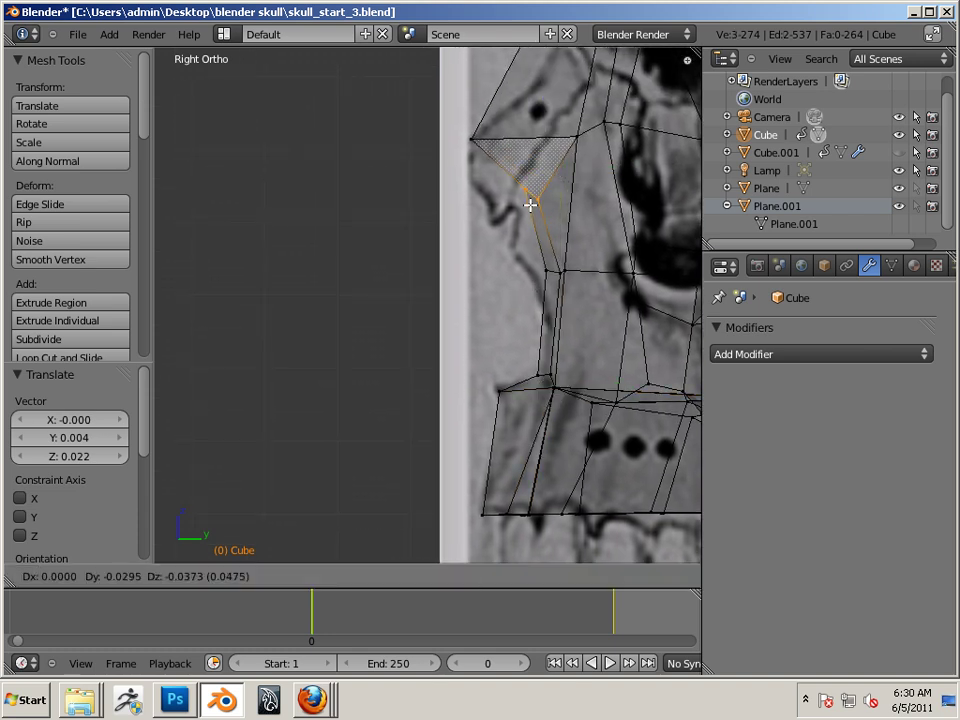
click(529, 201)
Move the vertex pair at the nasal opening's upper corners -0.045 along Y and -0.050 along Z
right_click(574, 133)
key(g)
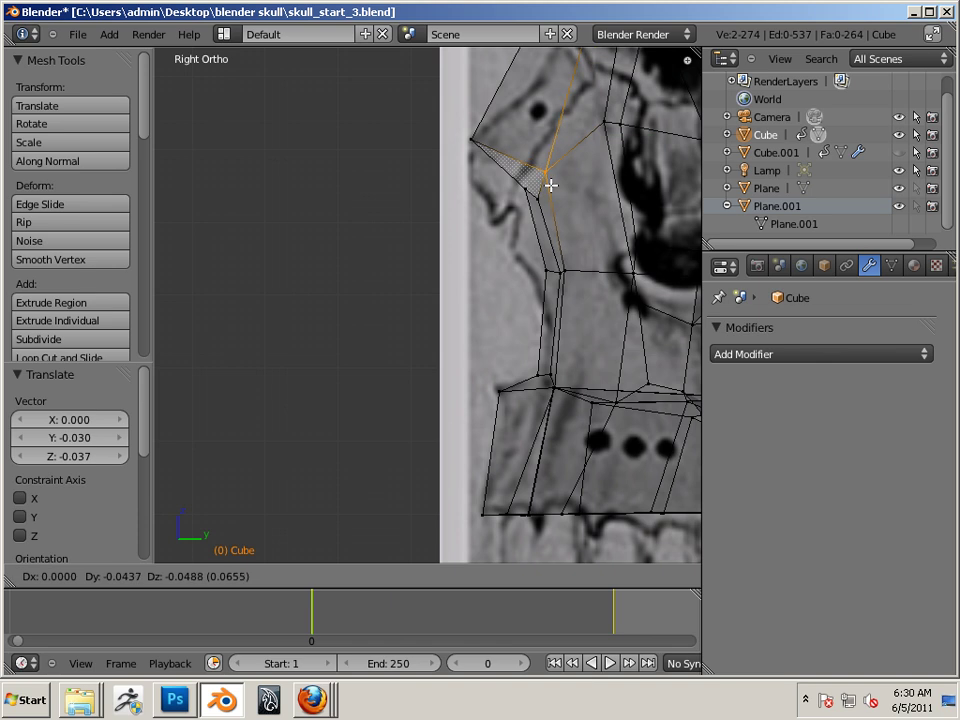
click(550, 185)
Select the six vertices around the nasal bone tip and move them -0.014 along Y and -0.031 along Z
shift+middle_drag(527, 204, 568, 188)
right_click(508, 108)
key(b)
drag(506, 108, 594, 203)
key(g)
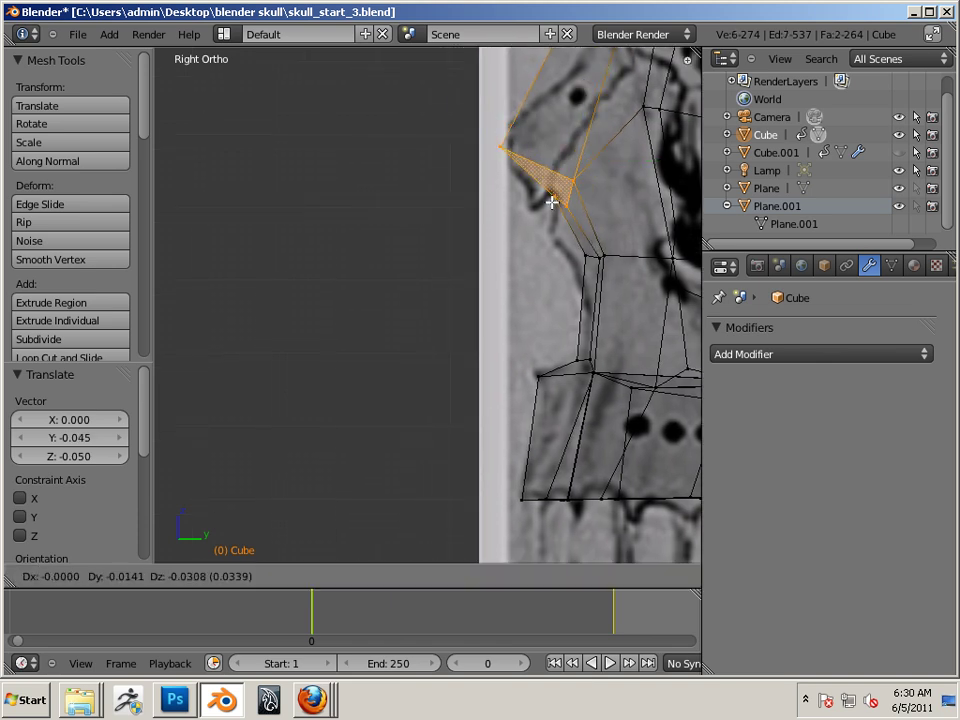
click(553, 199)
Move the vertex pair between the nasal bone and the eye socket -0.027 along Y and -0.050 along Z
shift+middle_drag(643, 174, 571, 233)
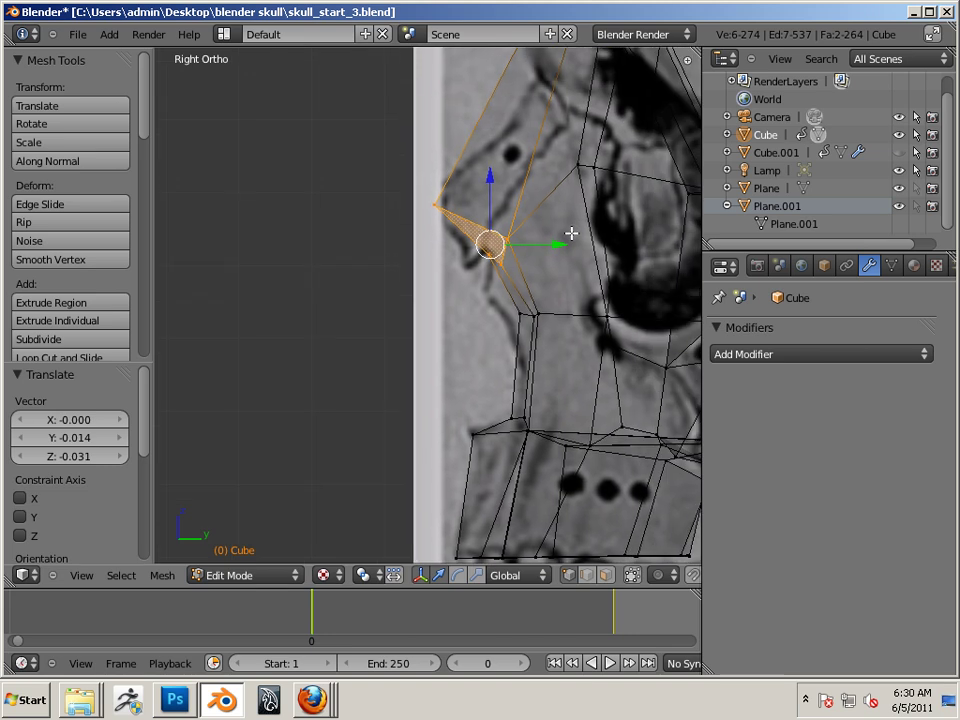
right_click(576, 160)
key(g)
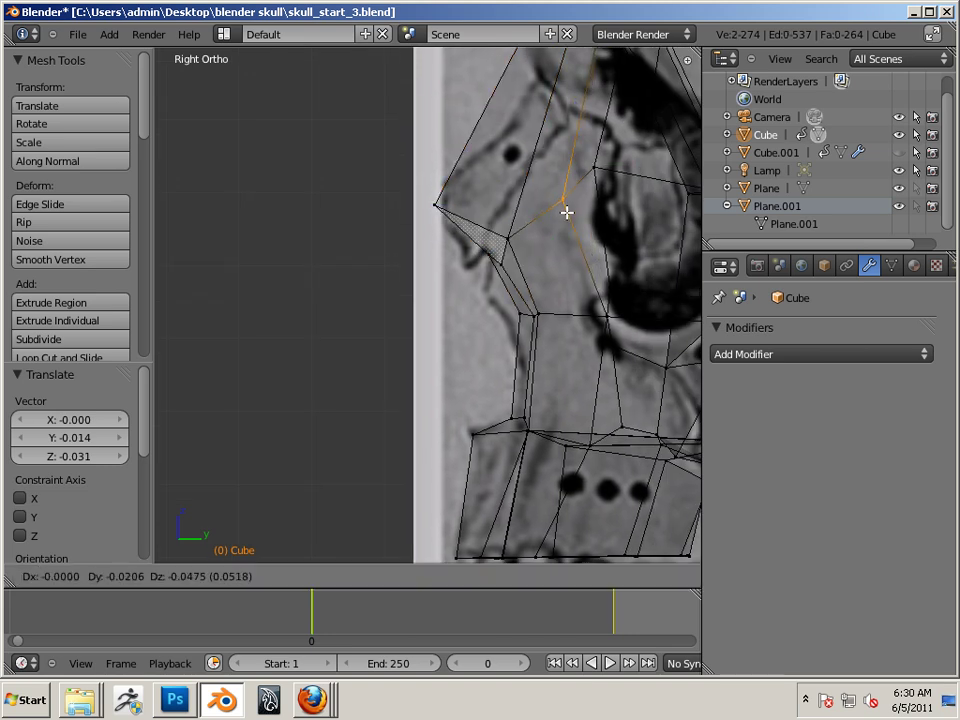
click(560, 214)
Shift the three top inset vertices 0.003 along Y and -0.009 along Z
shift+middle_drag(503, 282, 526, 233)
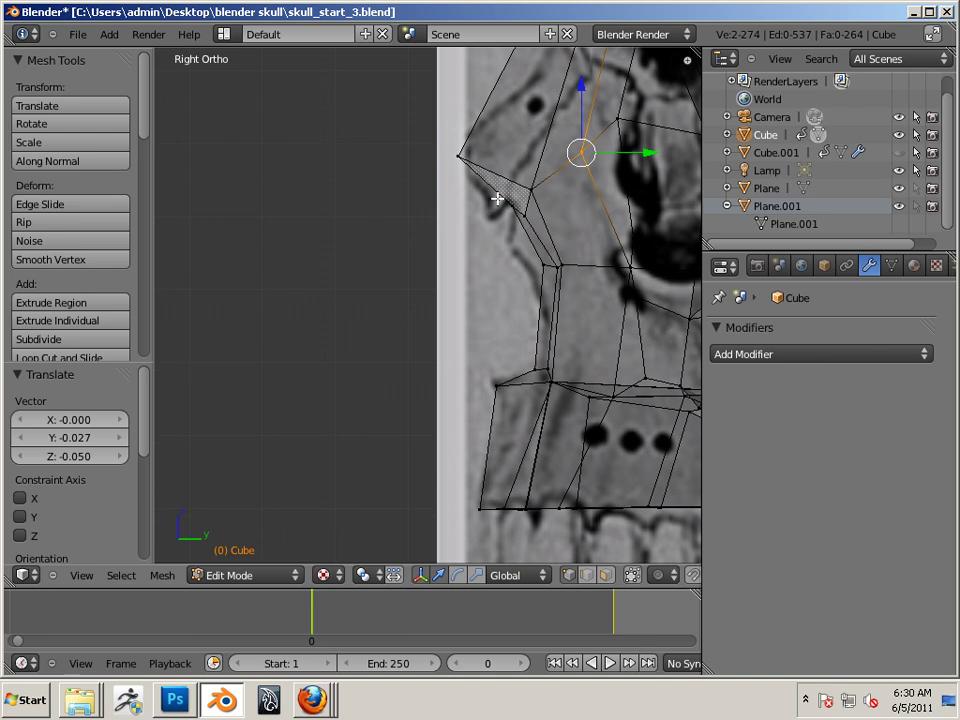
right_click(510, 205)
key(g)
click(534, 242)
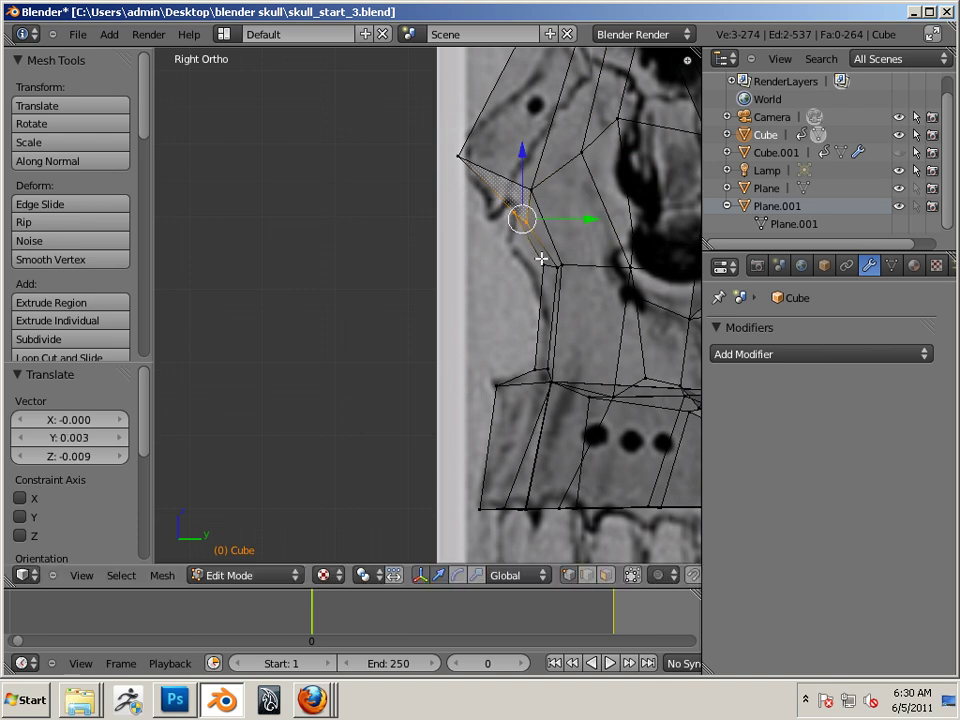
right_click(550, 267)
key(g)
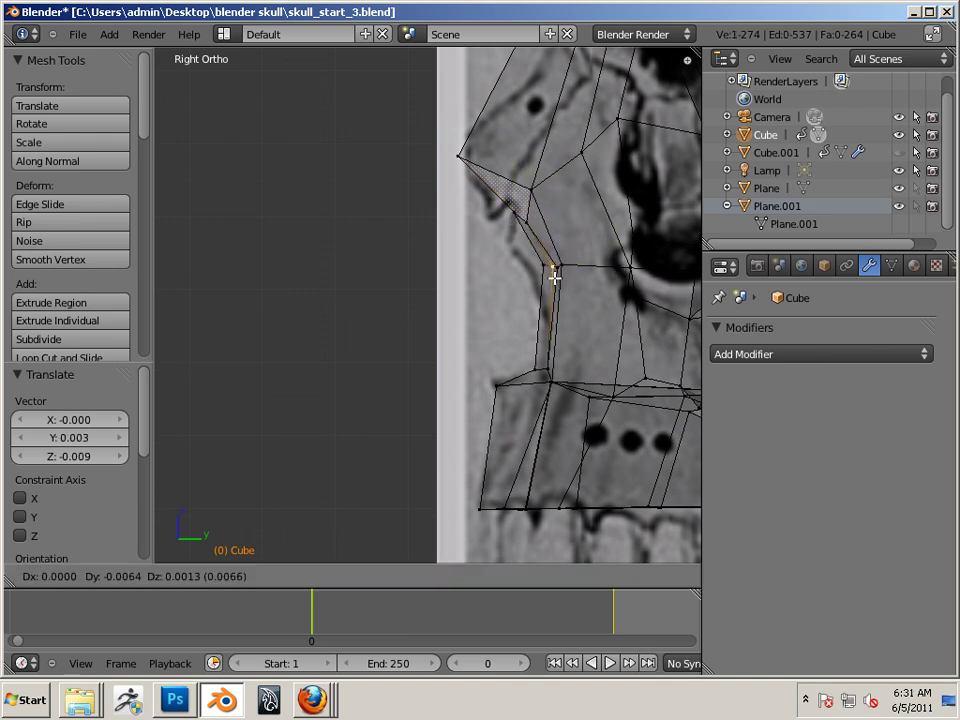
click(555, 277)
key(ctrl+z)
key(ctrl+z)
Move the three mid-height inset vertices -0.013 along Y and -0.005 along Z, and nudge the bottom inset vertices slightly forward
key(b)
drag(535, 253, 560, 280)
key(g)
click(546, 286)
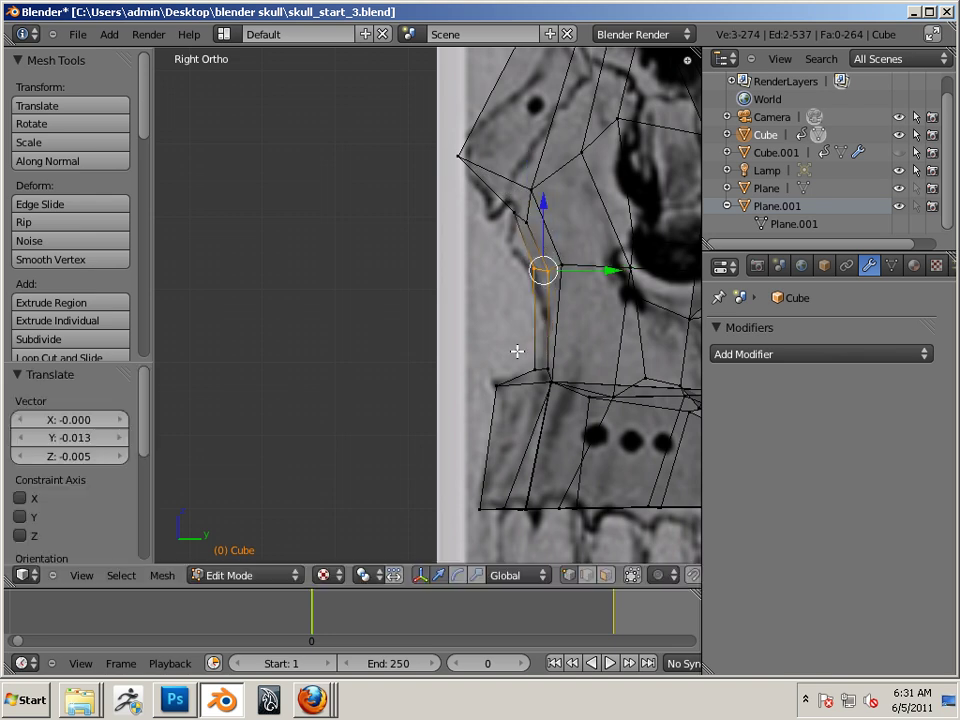
right_click(548, 373)
key(g)
click(543, 376)
Try to move the bottom inset vertices along Z in an angled view
scroll(542, 307, down, 7)
middle_drag(506, 251, 490, 197)
key(g)
key(z)
click(497, 200)
key(g)
key(z)
click(476, 195)
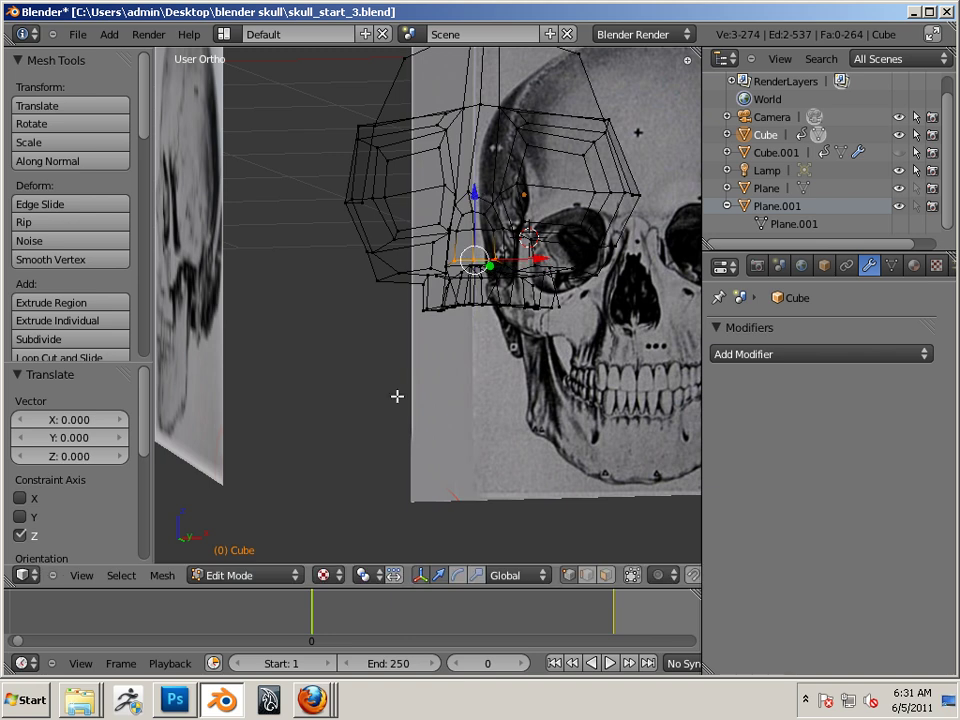
Select the vertices along the base of the nasal opening in the front view and move them -0.022 along Z
key(a)
middle_drag(378, 396, 338, 377)
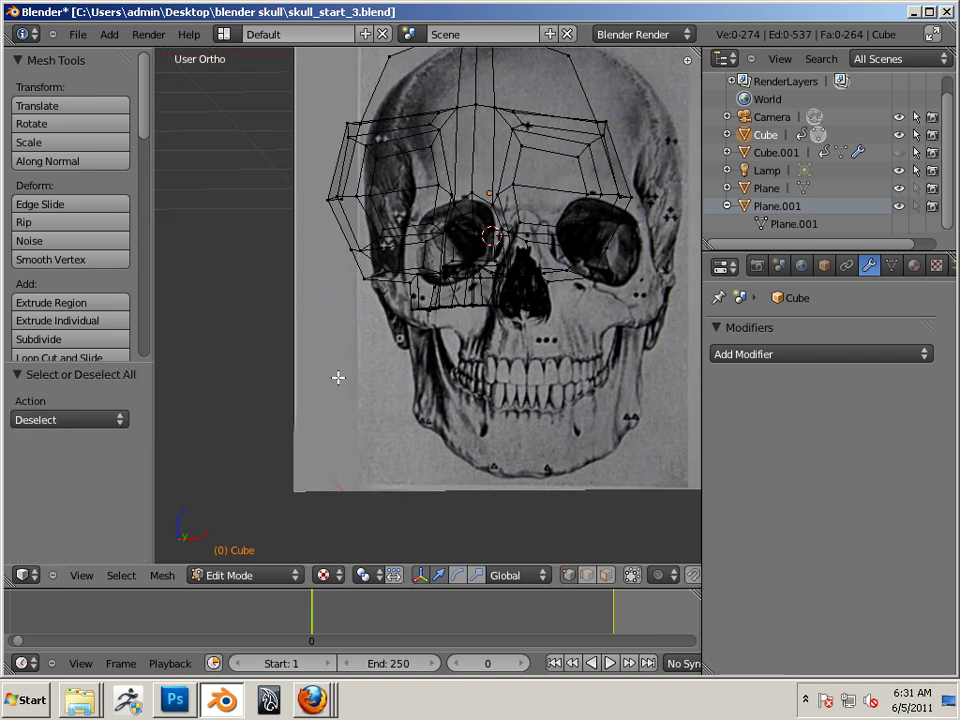
key(KP_1)
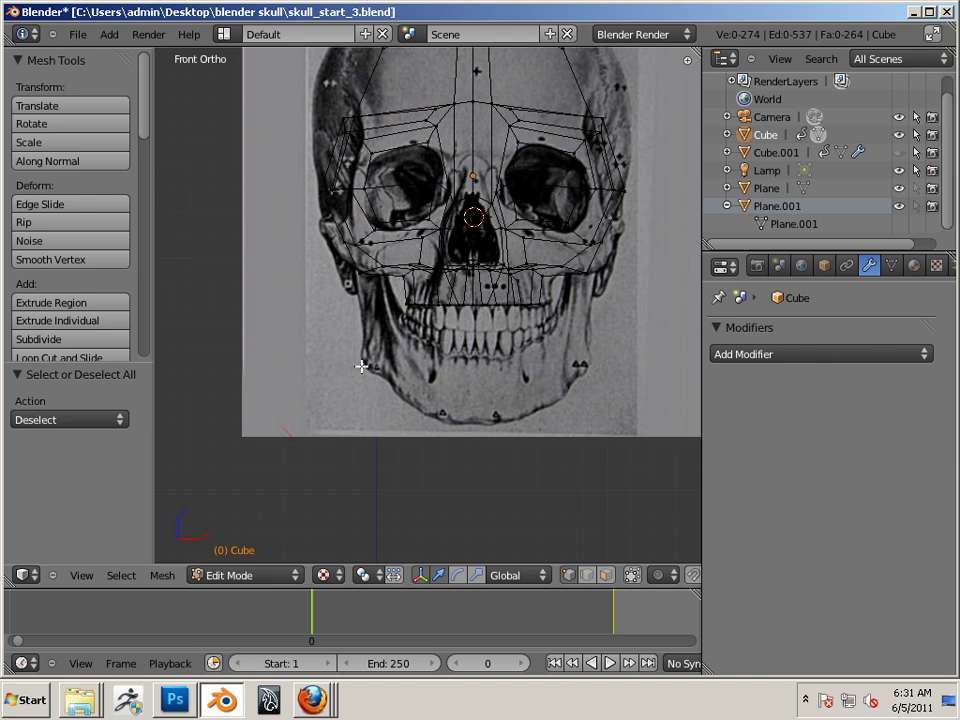
scroll(396, 354, up, 8)
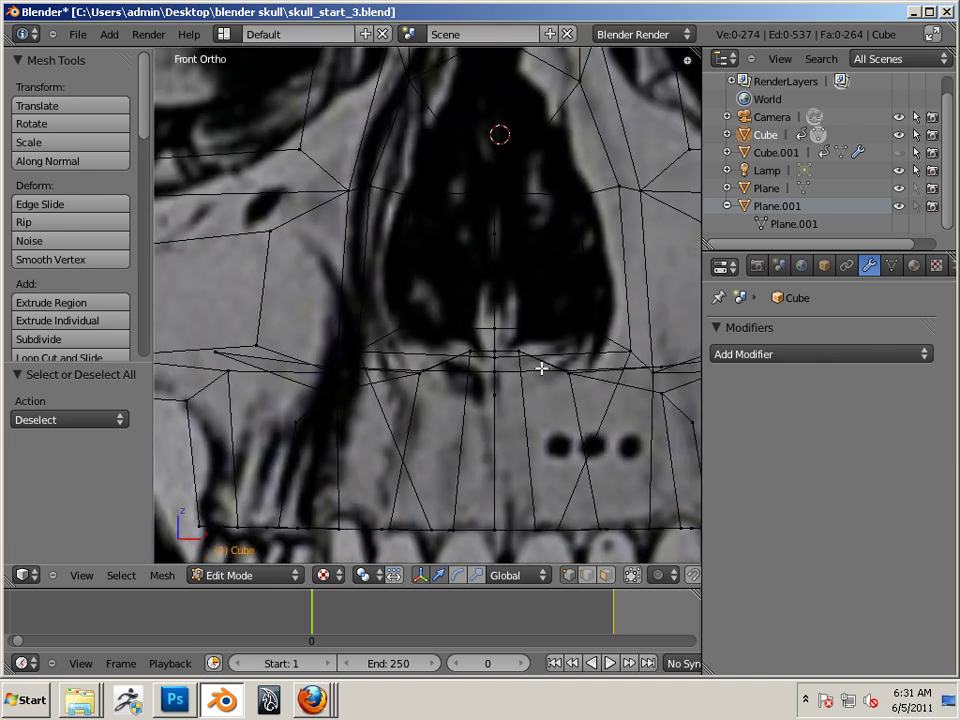
ctrl+middle_drag(542, 368, 533, 365)
shift+middle_drag(533, 365, 516, 362)
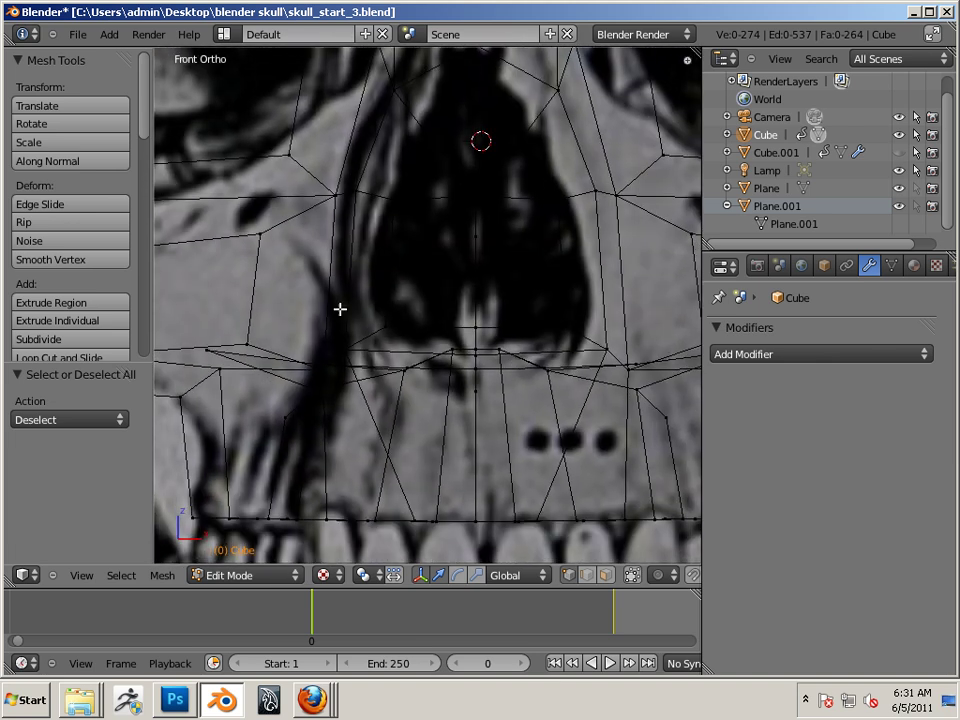
drag(333, 299, 615, 403)
drag(474, 295, 465, 317)
Select the mid-height vertex pair of the nasal inset and widen it along X to follow the opening's outline
shift+middle_drag(486, 276, 474, 350)
right_click(556, 279)
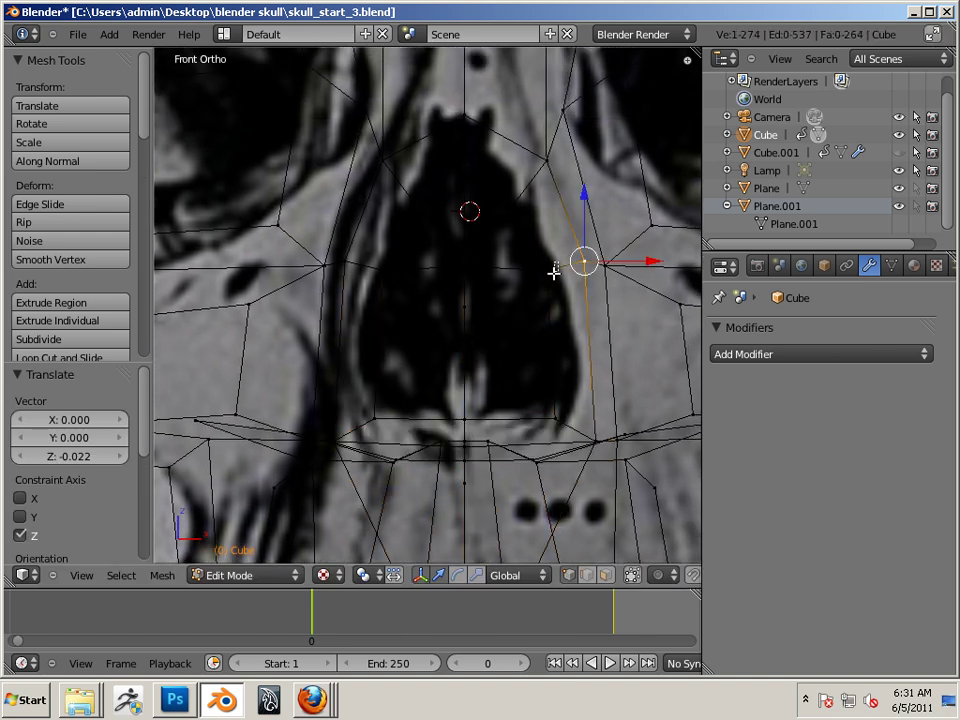
right_click(542, 276)
shift+right_click(386, 266)
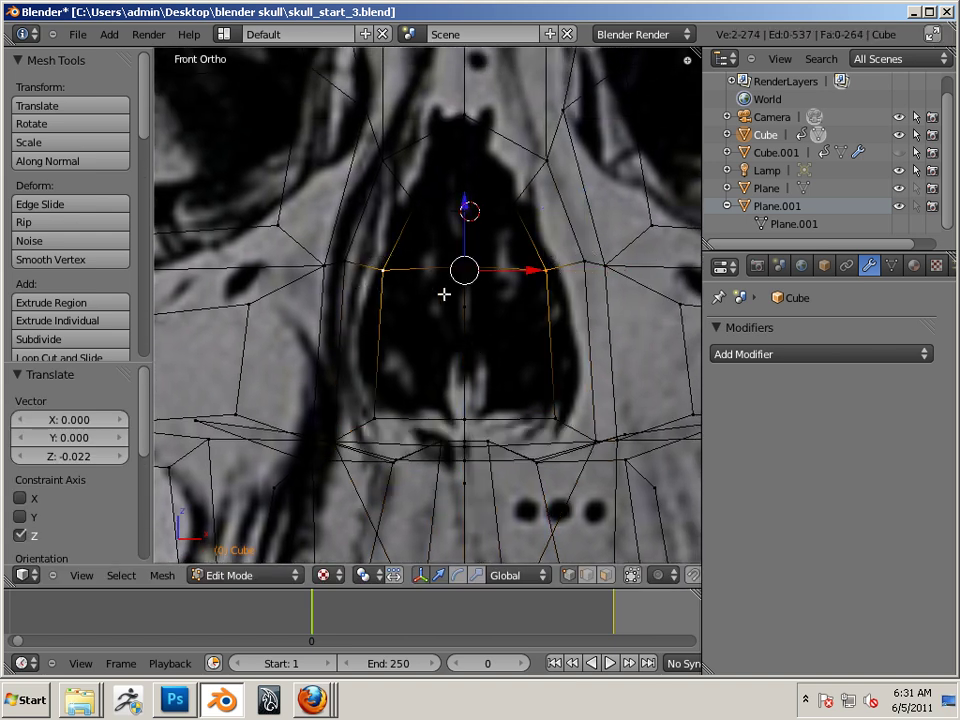
key(ctrl+alt+s)
drag(537, 272, 552, 272)
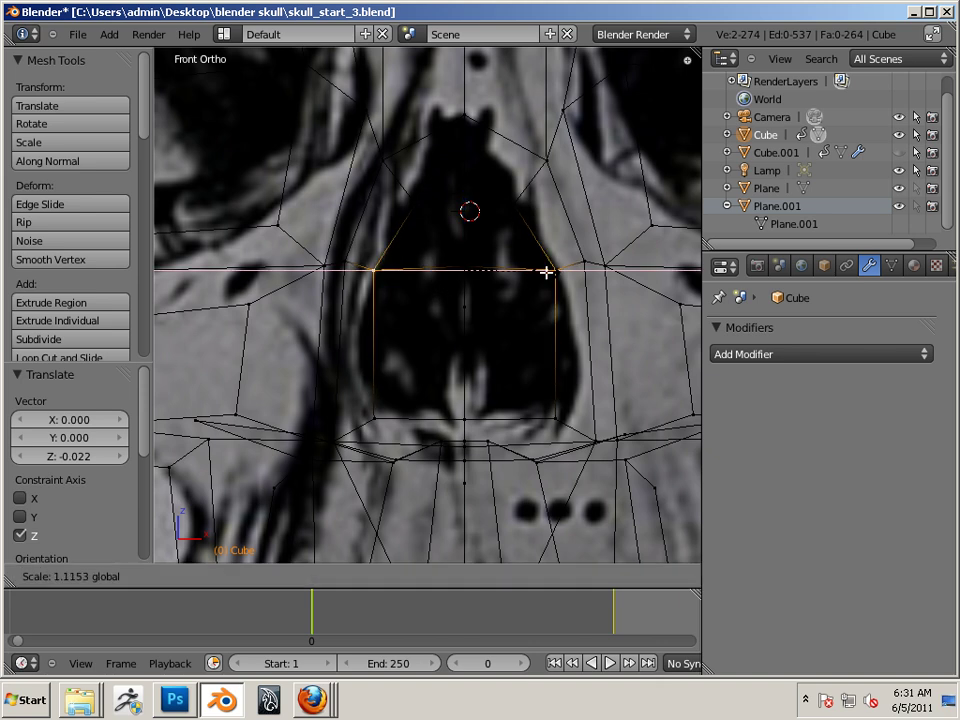
Select the upper vertex pair of the nasal inset and scale it by 1.358 along X
right_click(388, 165)
key(b)
drag(405, 189, 557, 197)
Select the top centre vertex of the nasal inset and raise it along Z toward the opening's peak
key(b)
drag(499, 156, 439, 238)
key(ctrl+alt+g)
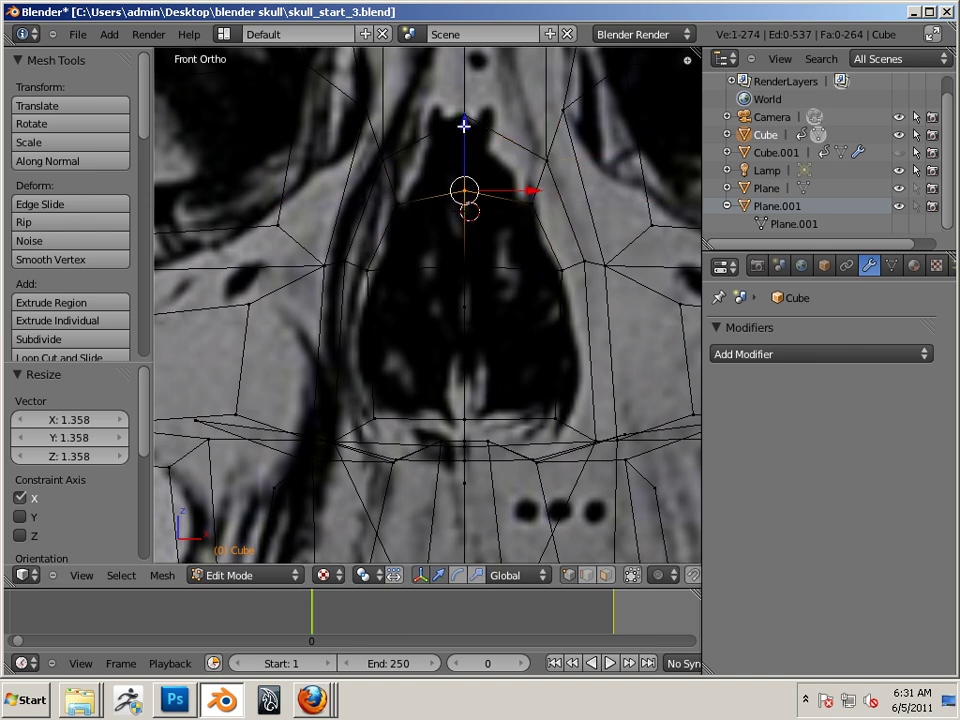
drag(464, 126, 472, 84)
mouse_move(625, 239)
middle_down()
mouse_move(516, 242)
mouse_move(613, 236)
middle_up()
key(KP_1)
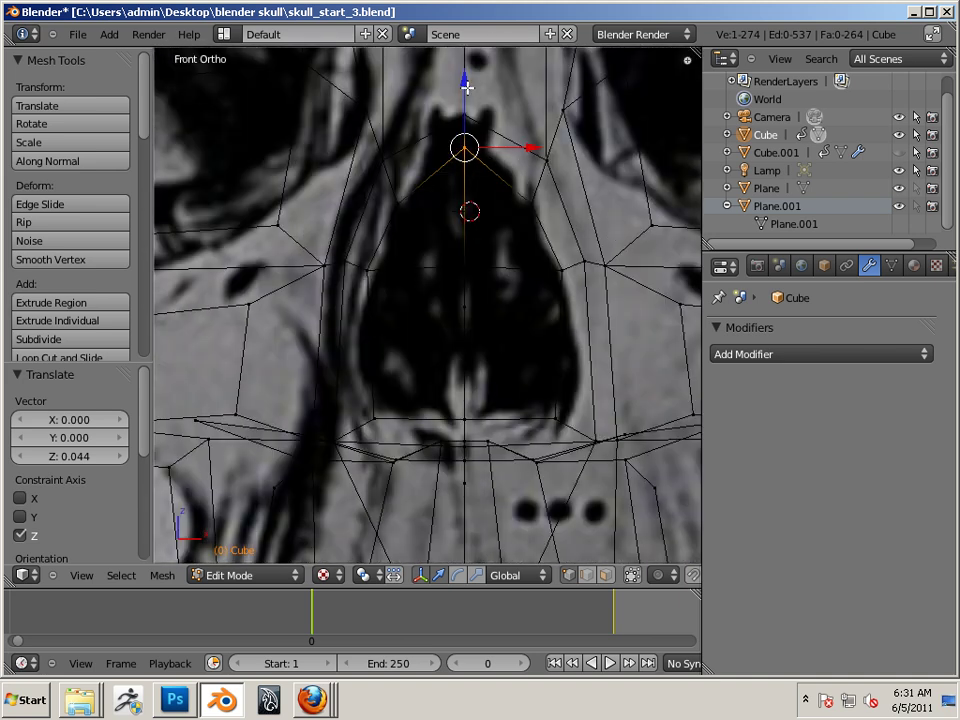
drag(465, 84, 465, 73)
Select the upper side vertices of the nasal inset and move them 0.024 along Z
right_click(387, 186)
right_click(418, 219)
shift+right_click(529, 206)
key(ctrl+z)
key(b)
drag(510, 189, 552, 216)
drag(465, 125, 469, 102)
Switch to face selection and select the four faces inside the nasal opening
key(a)
key(b)
drag(356, 387, 419, 421)
scroll(555, 399, down, 3)
mouse_move(544, 397)
middle_down()
mouse_move(491, 400)
mouse_move(551, 381)
mouse_move(550, 343)
mouse_move(544, 378)
middle_up()
click(607, 578)
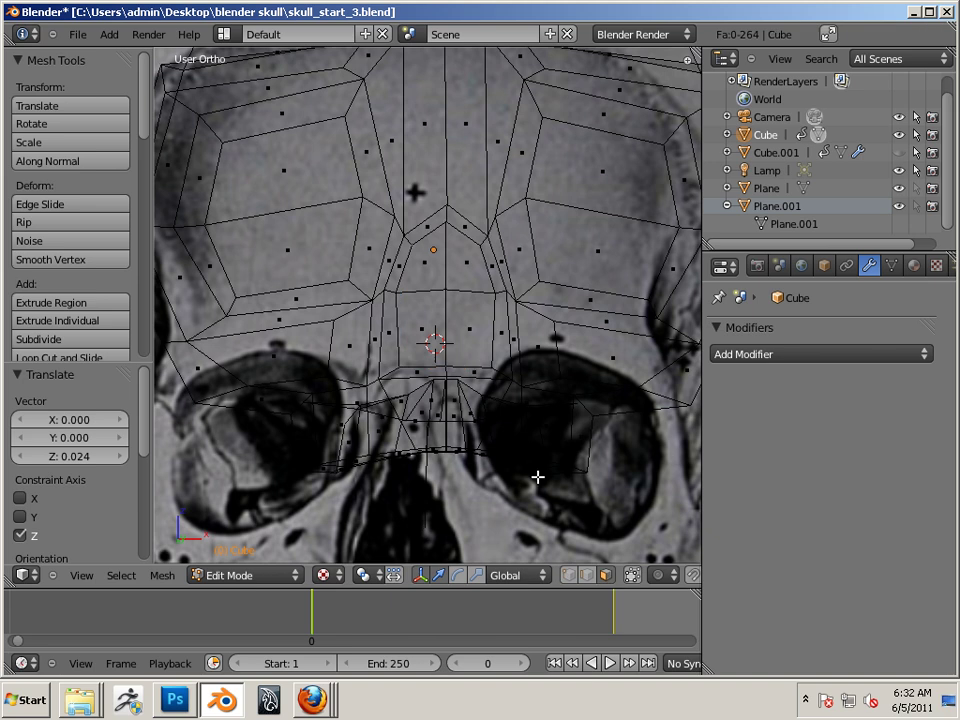
right_click(465, 300)
shift+right_click(425, 262)
shift+right_click(422, 306)
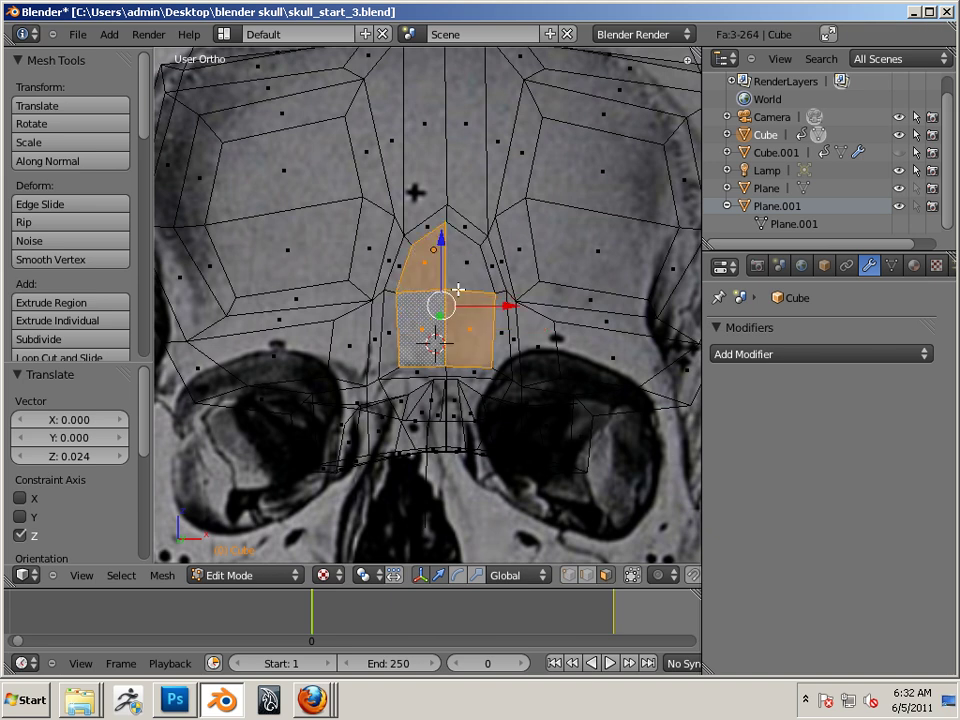
shift+right_click(465, 276)
key(g)
key(x)
key(Escape)
Extrude the four nasal faces and push them into the skull along Y
middle_drag(473, 332, 435, 412)
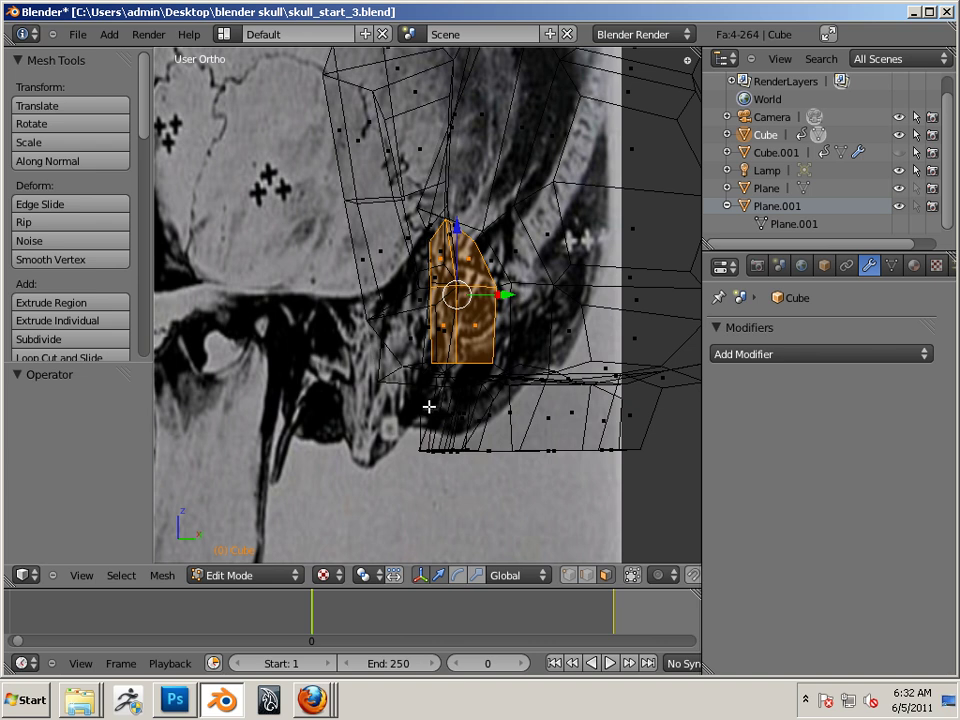
key(e)
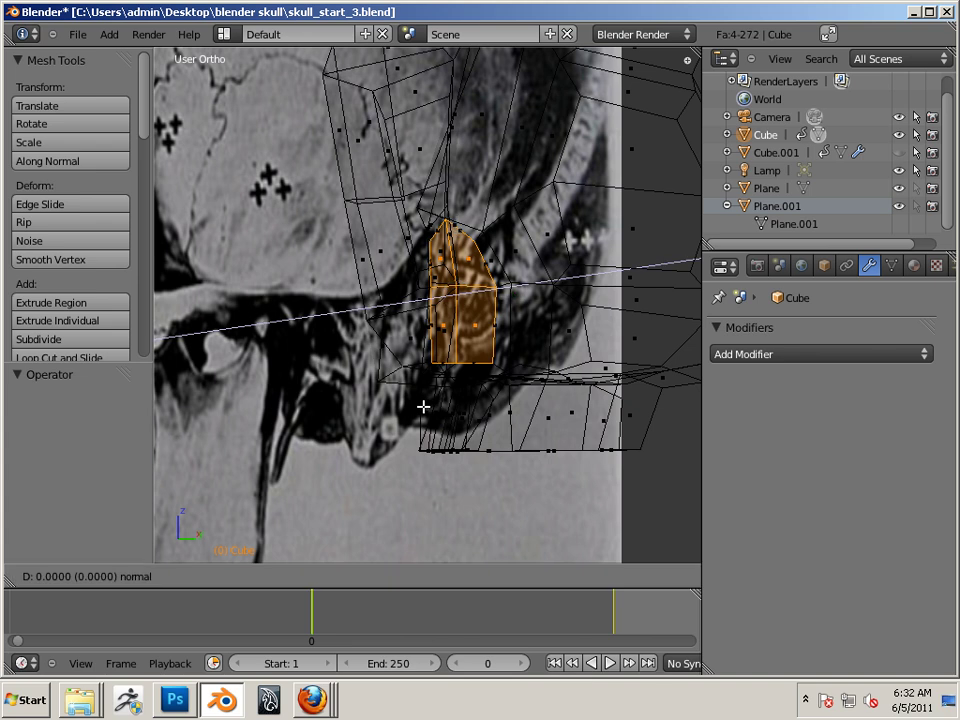
click(423, 407)
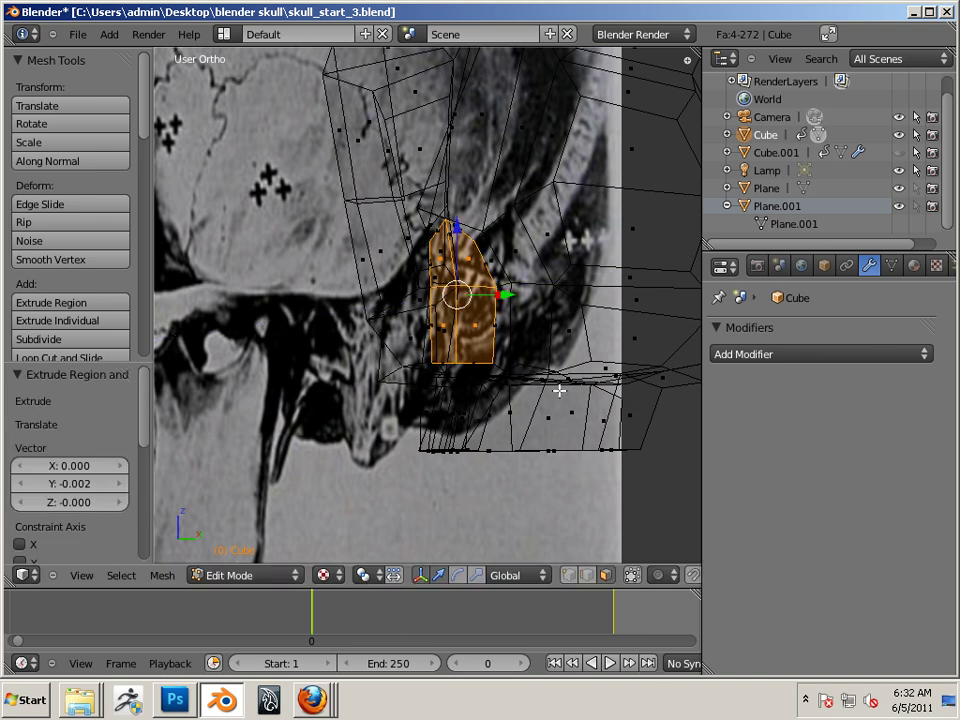
middle_drag(560, 397, 501, 416)
drag(519, 294, 568, 298)
middle_drag(345, 354, 327, 364)
drag(569, 298, 601, 300)
middle_drag(296, 349, 589, 312)
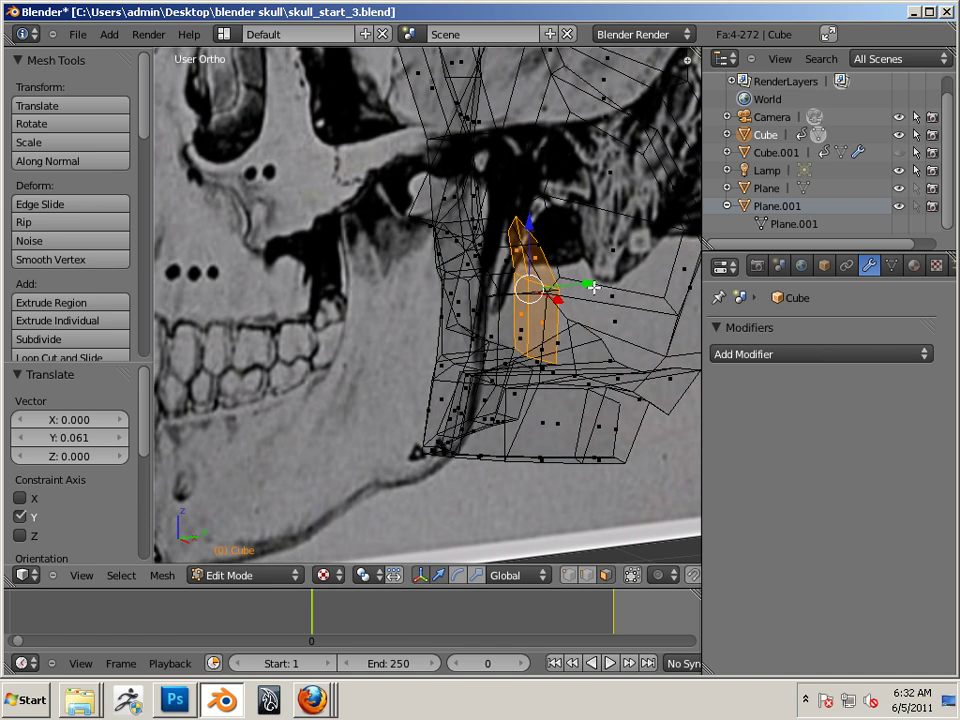
Deepen the nasal cavity by moving the extruded faces a further 0.107 along Y
key(g)
key(y)
click(639, 285)
Add an edge loop around the nasal cavity walls and slide it close to the back faces
middle_drag(336, 328, 467, 266)
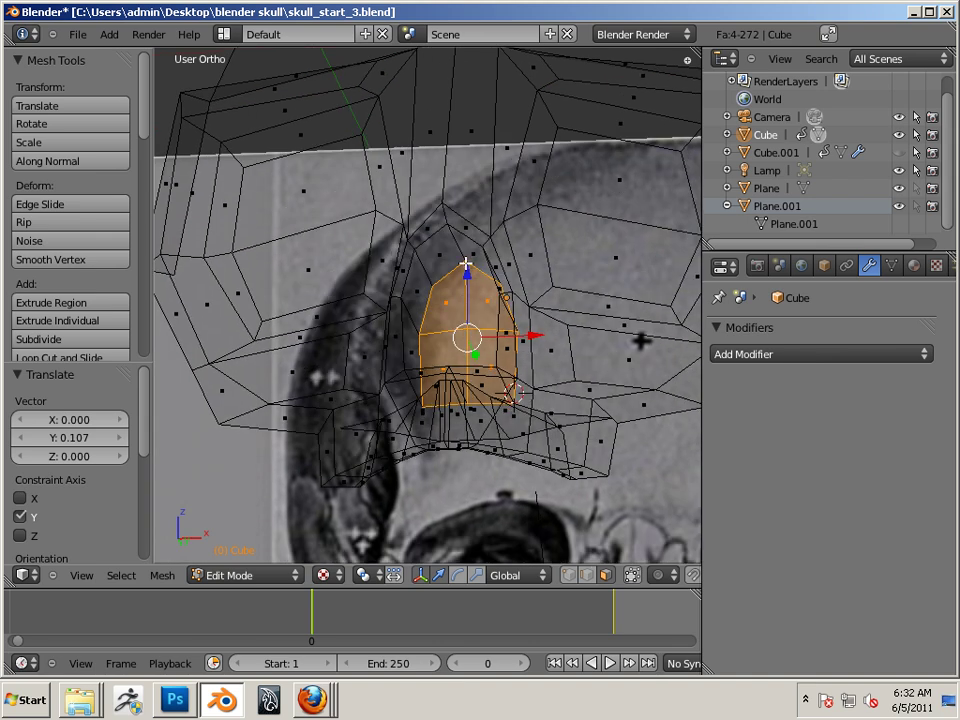
key(ctrl+r)
click(460, 258)
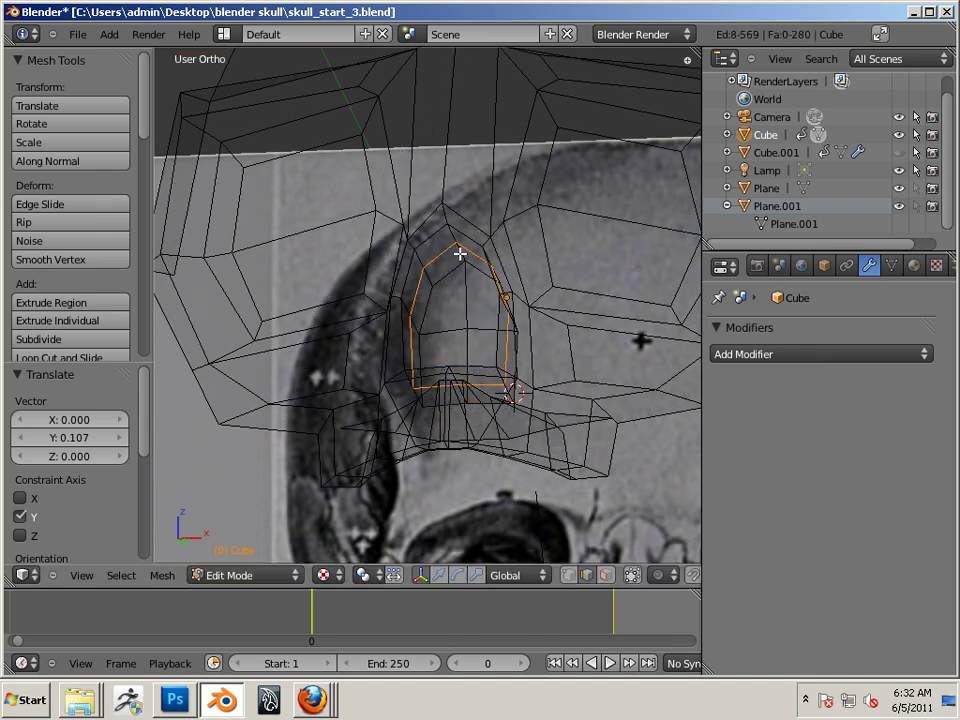
click(465, 274)
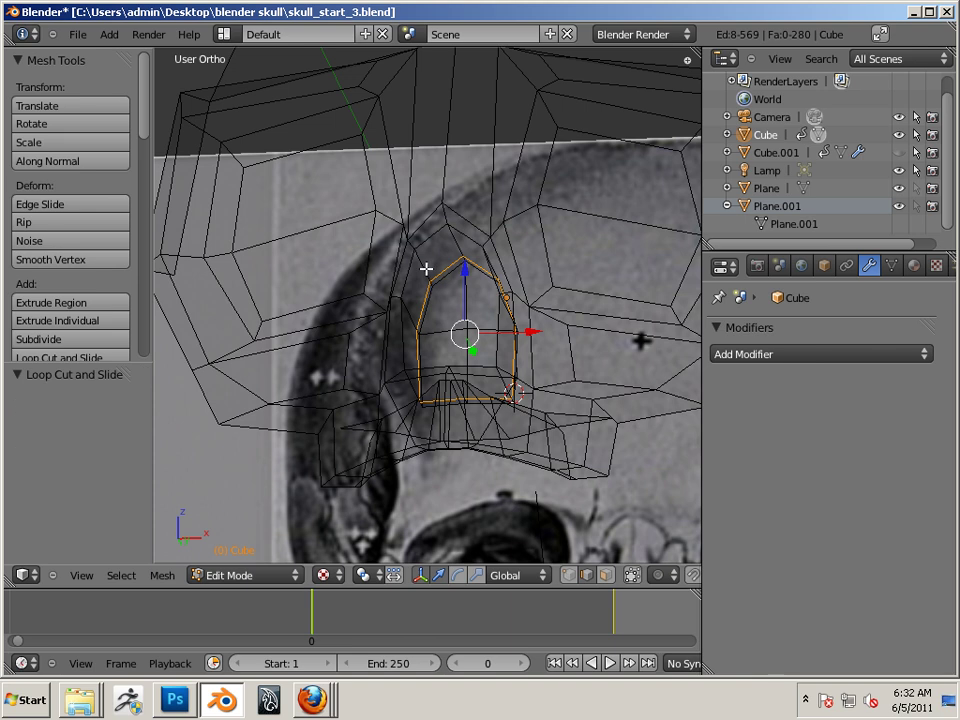
Switch the viewport from wireframe to solid shading and clear the edge loop selection
scroll(480, 296, down, 4)
middle_drag(429, 296, 465, 336)
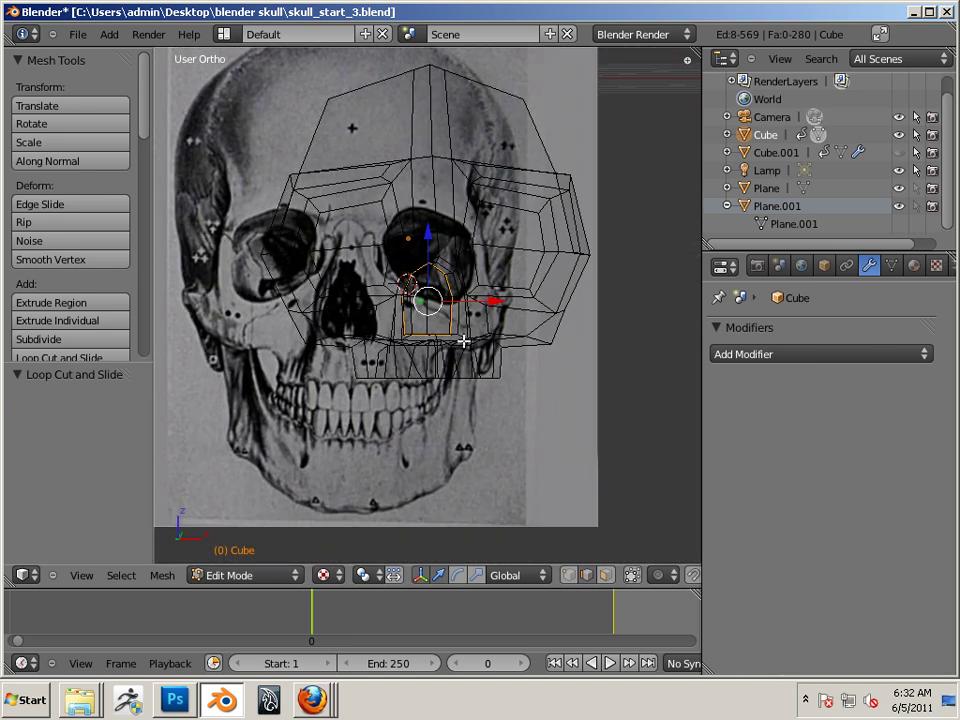
key(z)
key(Right)
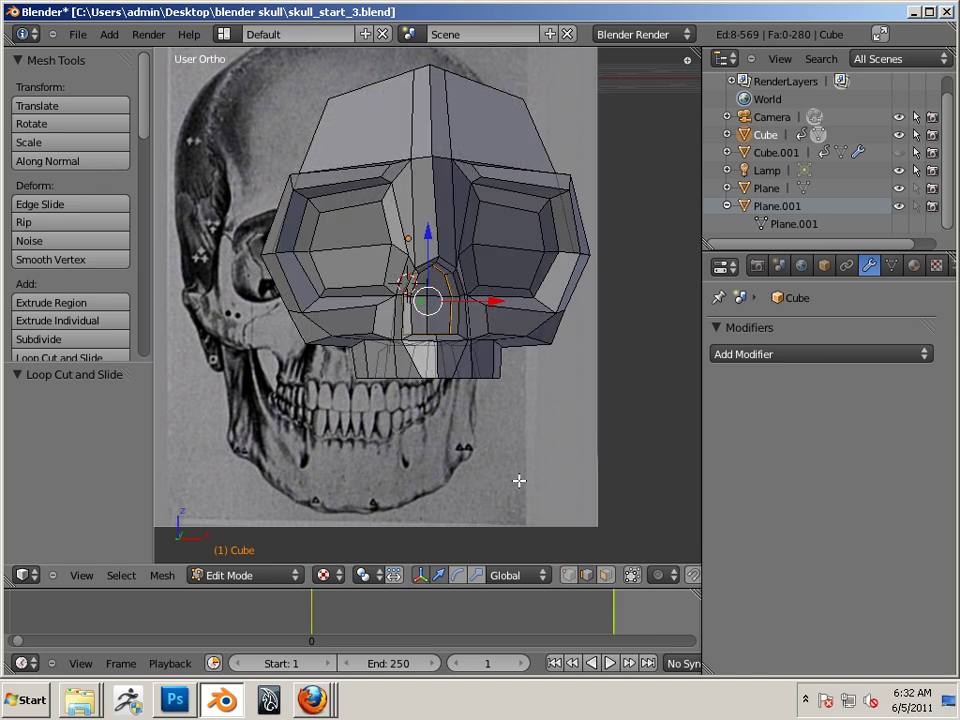
key(a)
middle_drag(596, 454, 364, 399)
Show the skull's hidden geometry again and deselect all of it
click(160, 576)
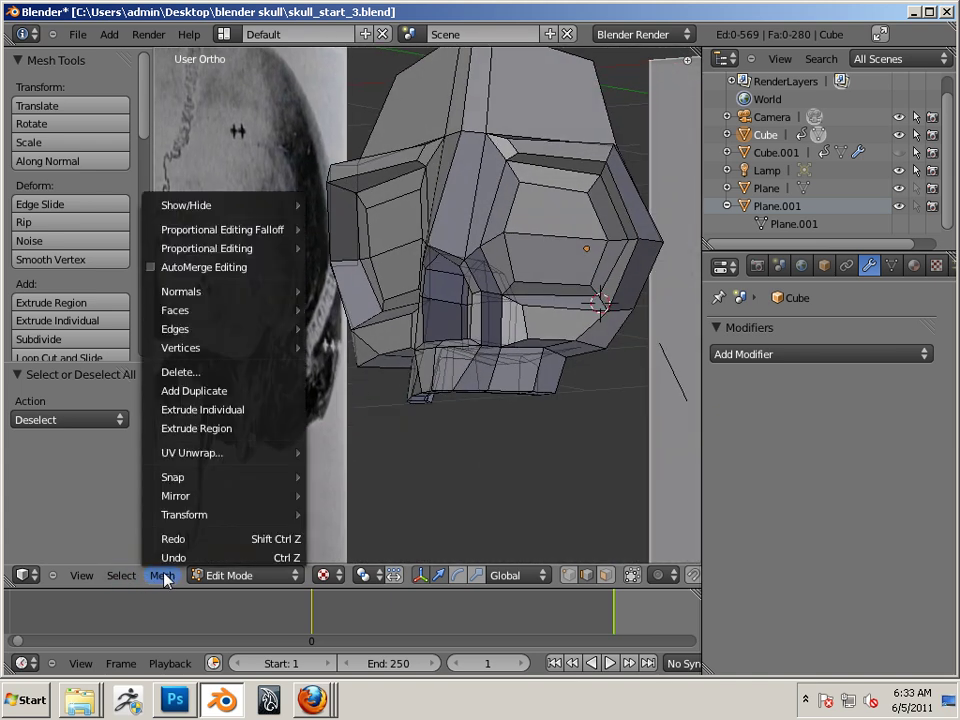
mouse_move(243, 218)
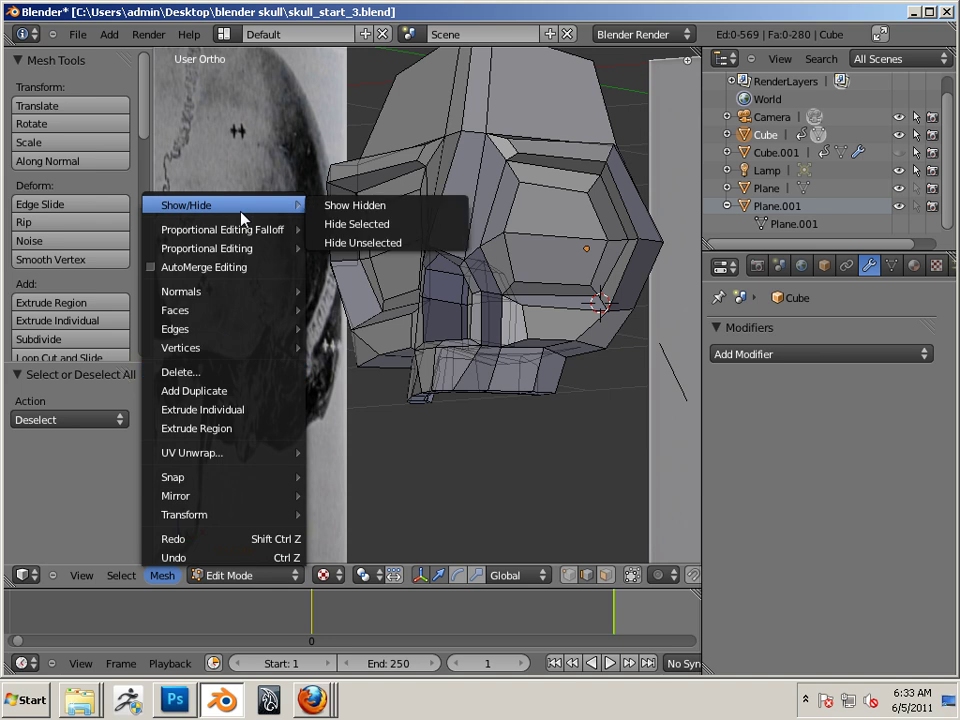
click(379, 207)
middle_drag(377, 206, 452, 396)
key(a)
middle_drag(368, 444, 455, 417)
scroll(520, 413, up, 3)
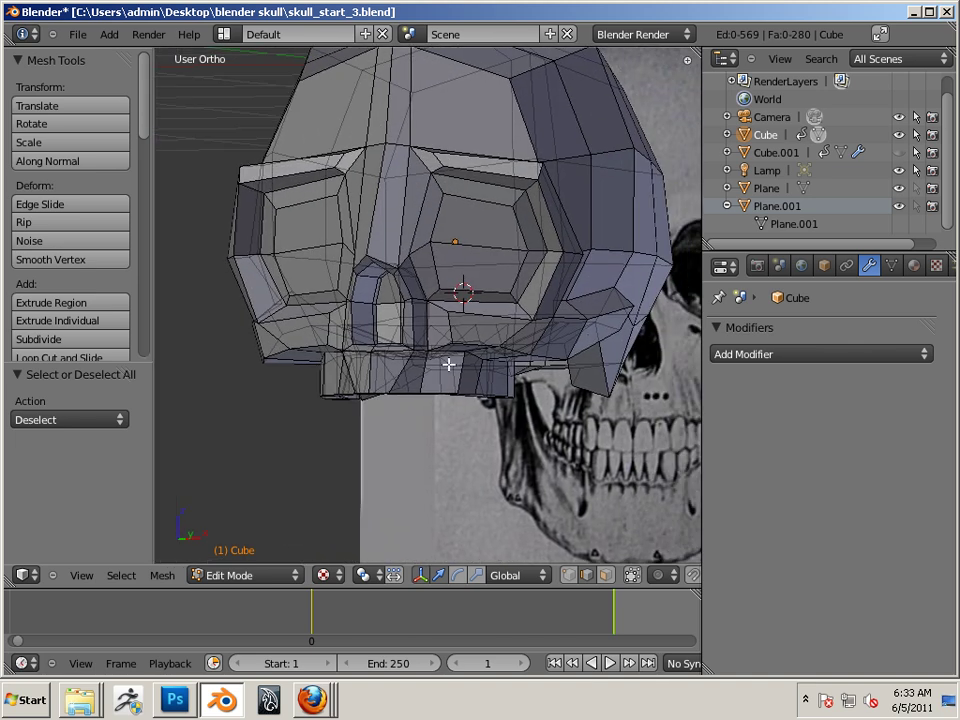
Return to Object Mode, add a Multiresolution modifier to the skull and subdivide it once with Catmull-Clark
key(Tab)
click(732, 356)
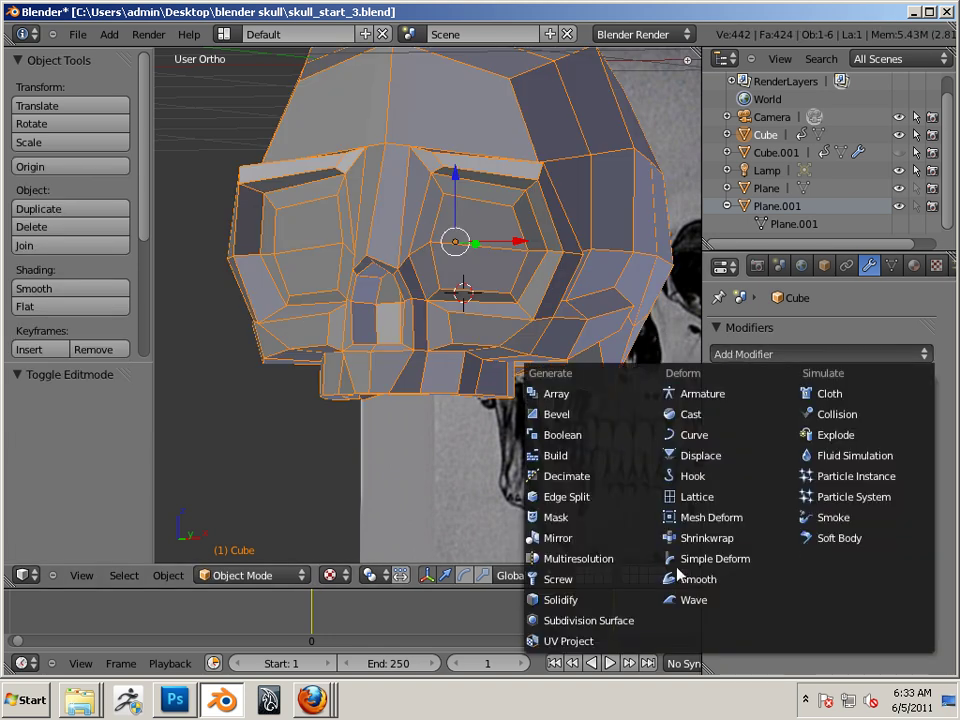
click(612, 559)
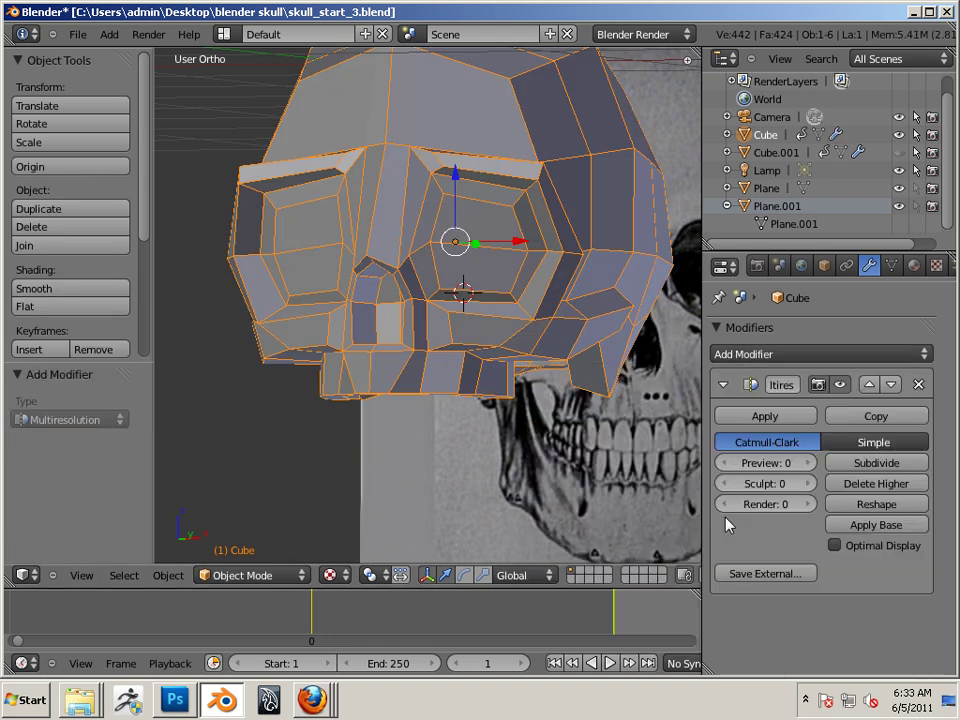
click(865, 464)
Deselect the skull and examine its subdivided surface around the eye sockets, nasal cavity and upper jaw
key(a)
middle_drag(444, 430, 288, 365)
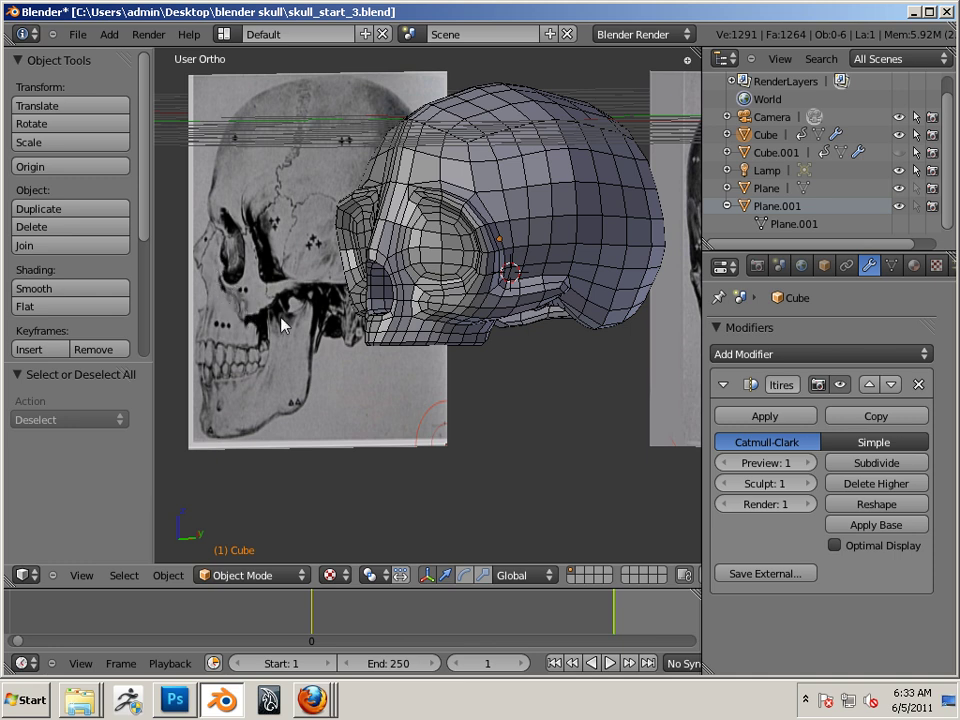
mouse_move(487, 357)
middle_down()
mouse_move(330, 348)
mouse_move(246, 377)
mouse_move(420, 326)
mouse_move(342, 344)
mouse_move(484, 332)
middle_up()
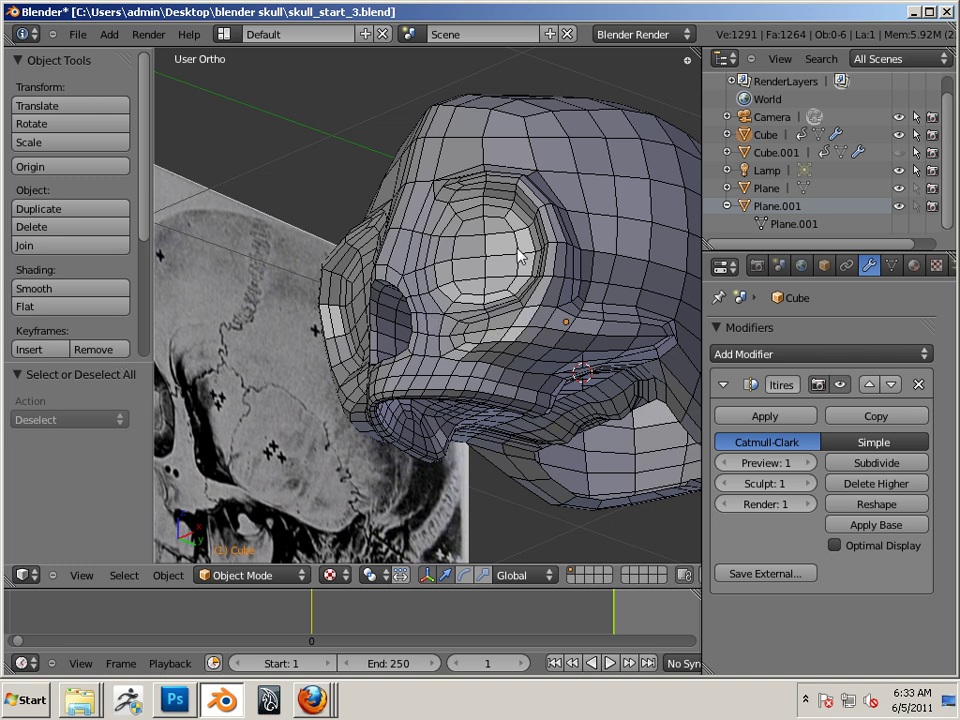
middle_drag(362, 344, 488, 395)
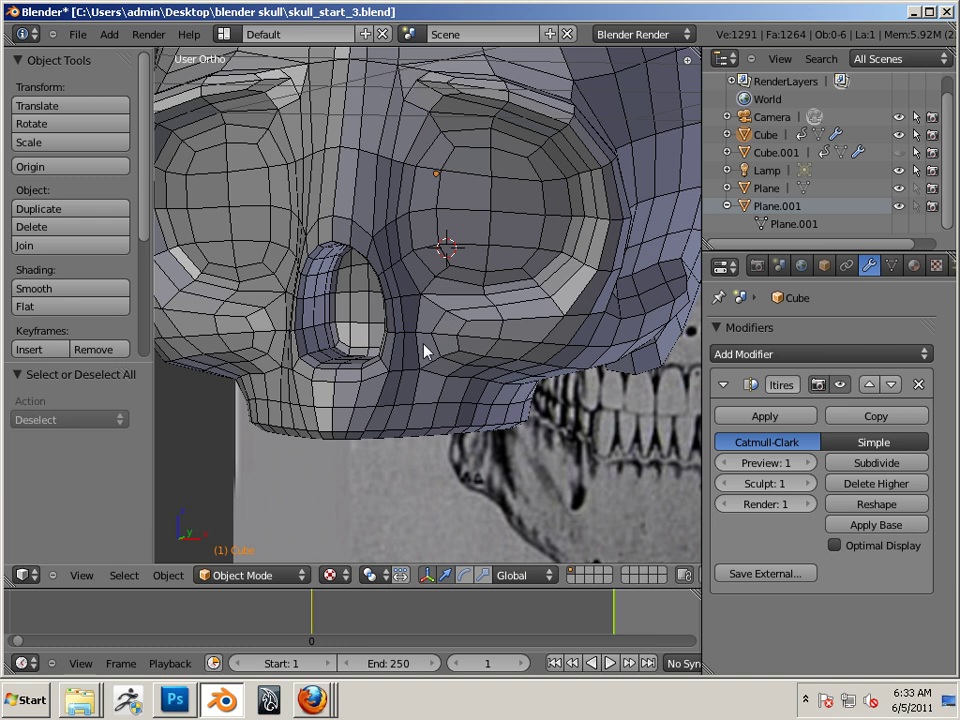
middle_drag(408, 335, 484, 354)
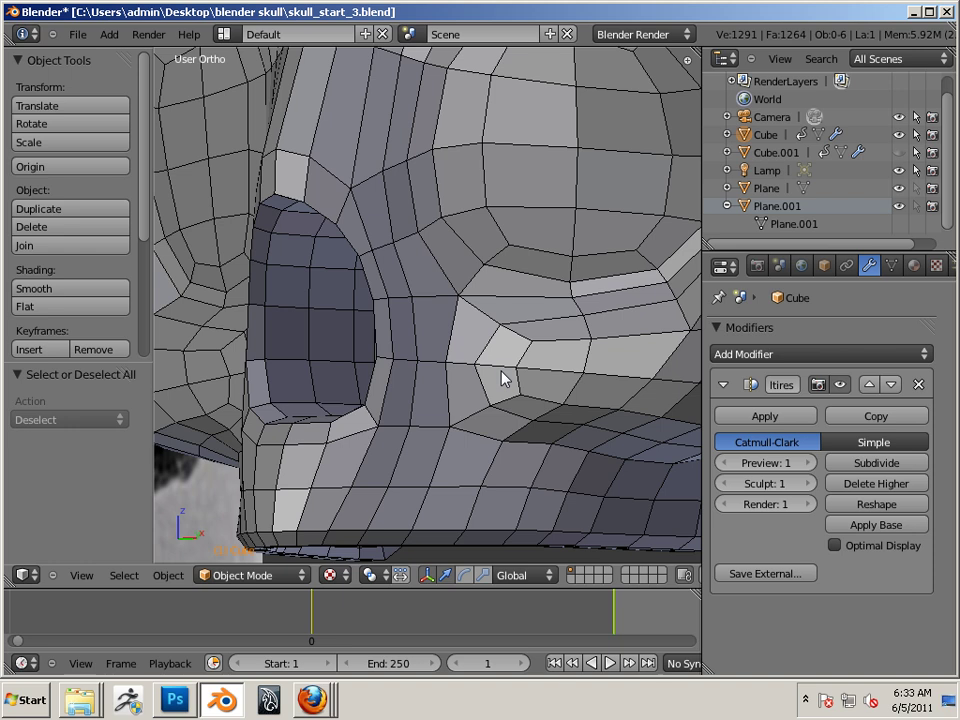